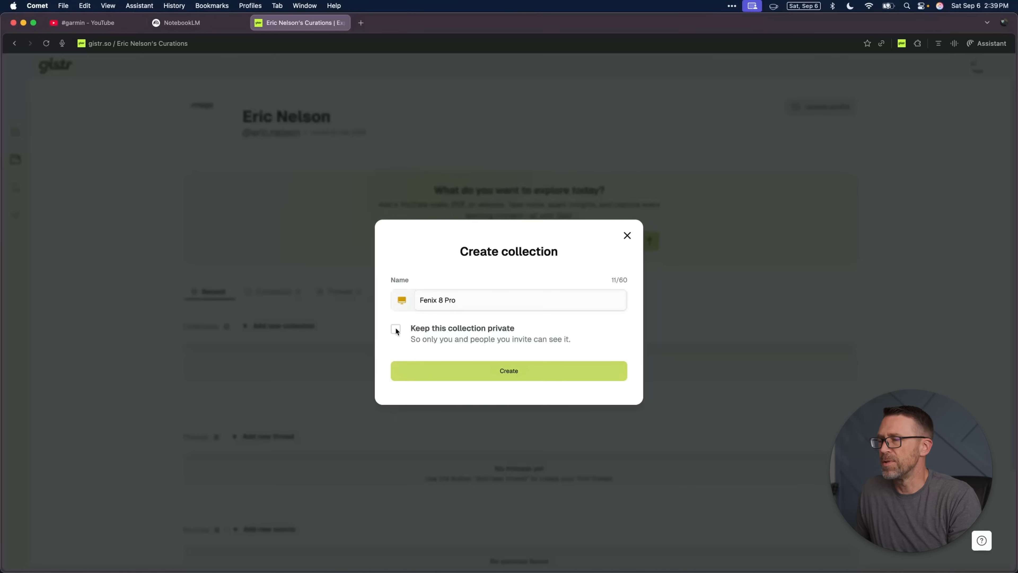
# Step: Create the "Fenix 8 Pro" collection and start a new thread inside it
pyautogui.click(509, 371)
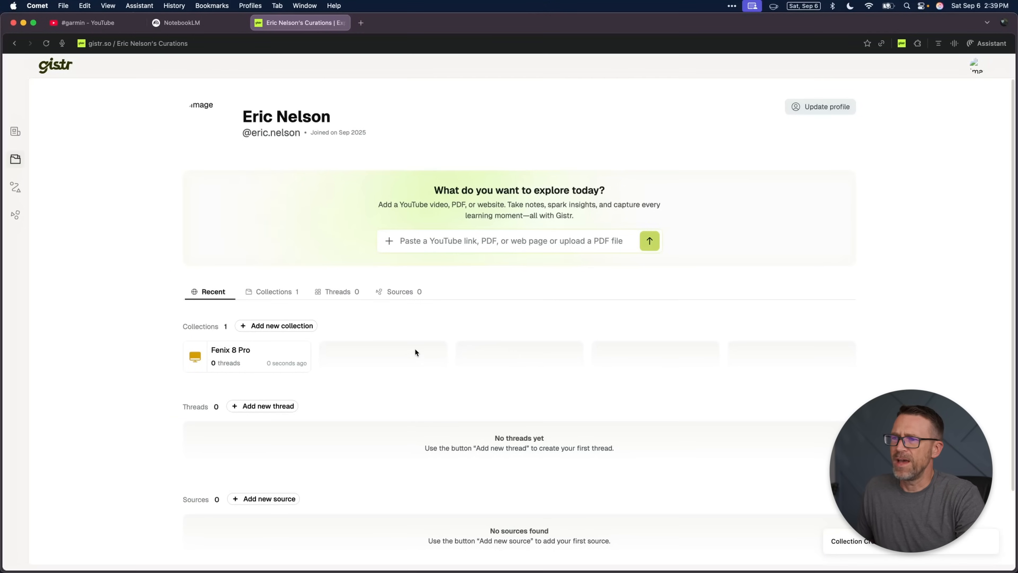
pyautogui.click(230, 356)
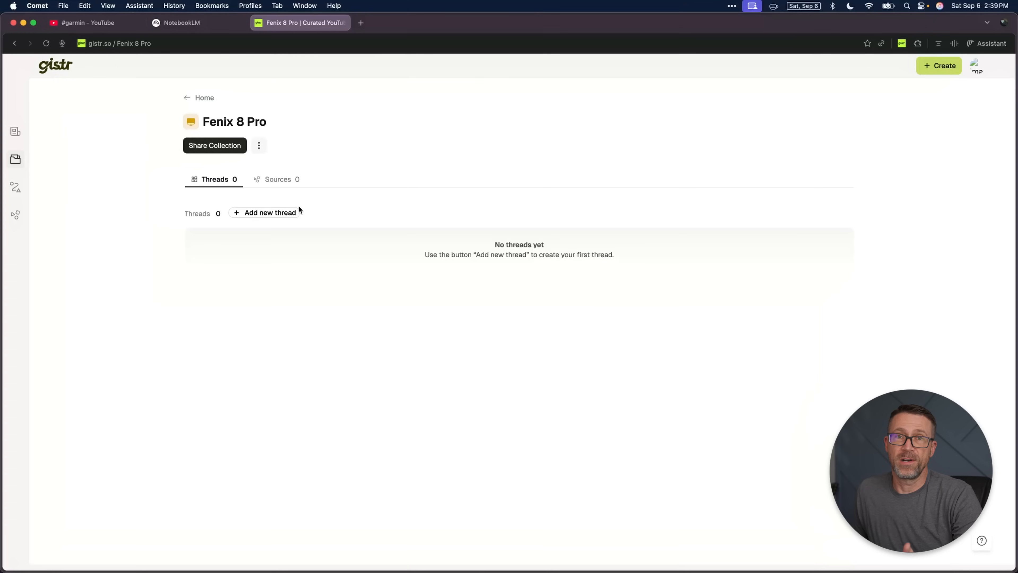
pyautogui.click(265, 214)
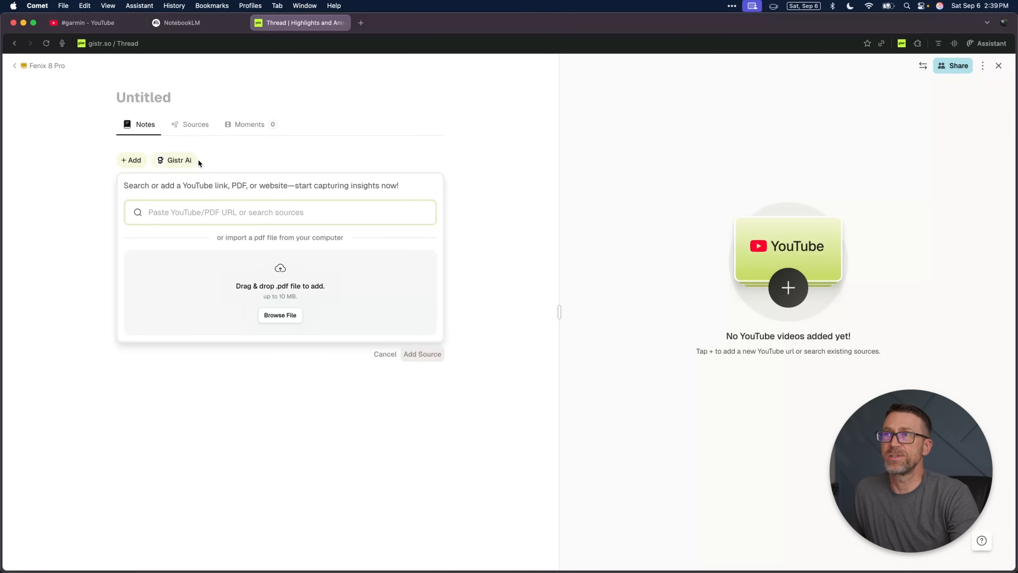
# Step: Switch to YouTube and search for "garmin fenix 8 pro"
pyautogui.click(100, 24)
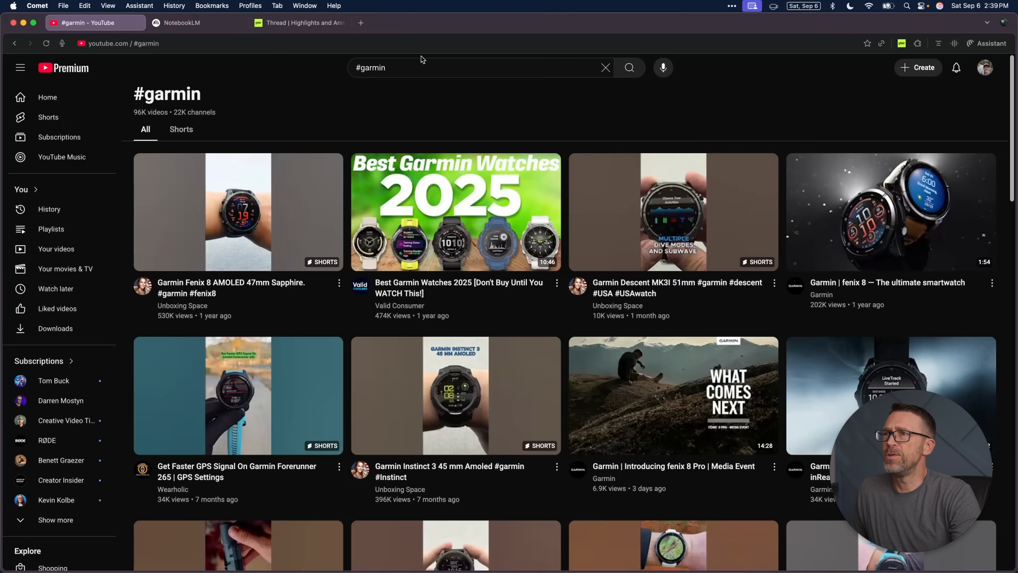
pyautogui.click(437, 74)
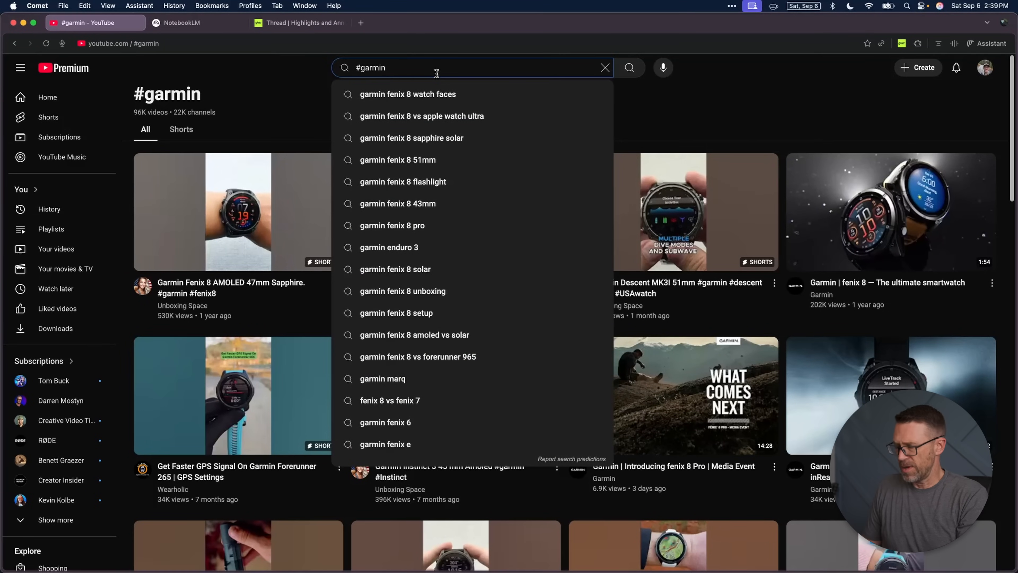
pyautogui.write('garmin fe')
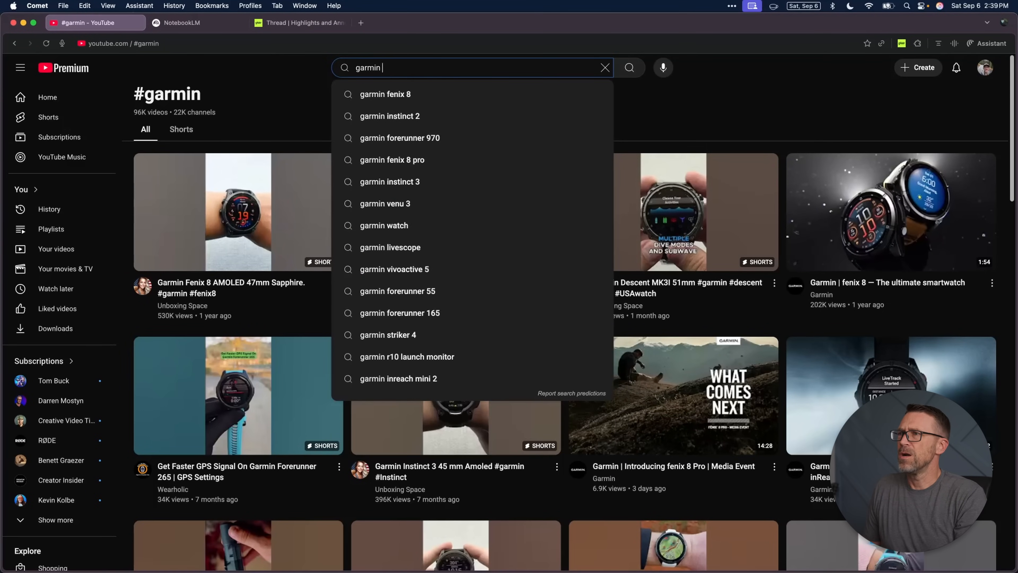
pyautogui.write('nix 8 pro')
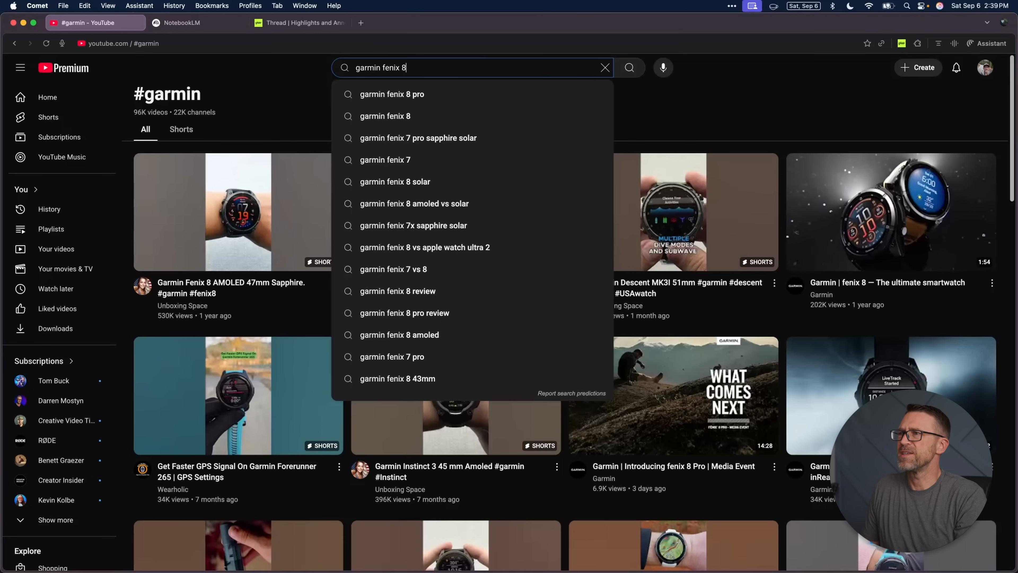
pyautogui.click(430, 93)
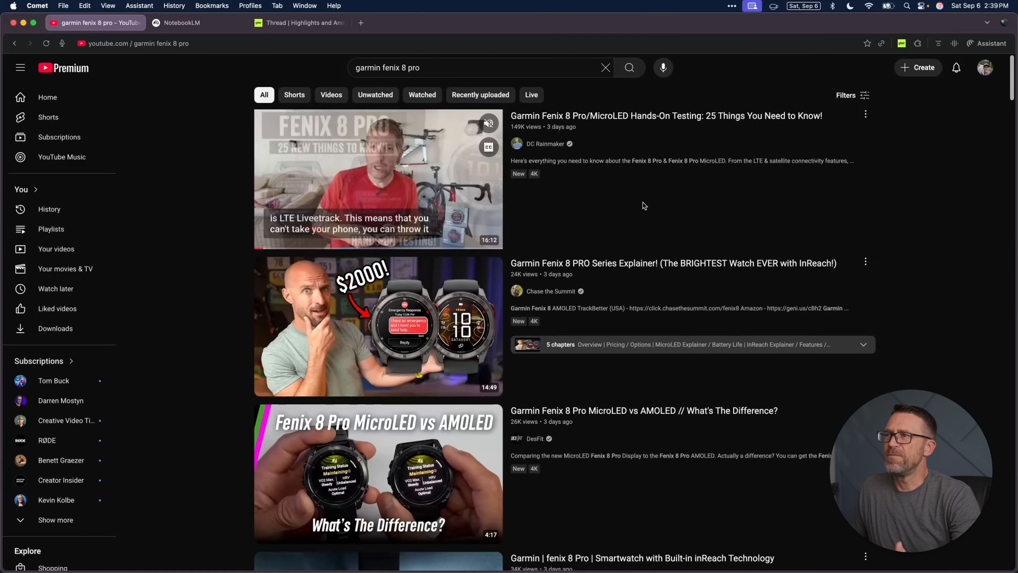
# Step: Copy the share link of the video "Garmin Fenix 8 PRO Series Explainer! (The BRIGHTEST Watch EVER with InReach!)"
pyautogui.scroll(-1, 644, 205)
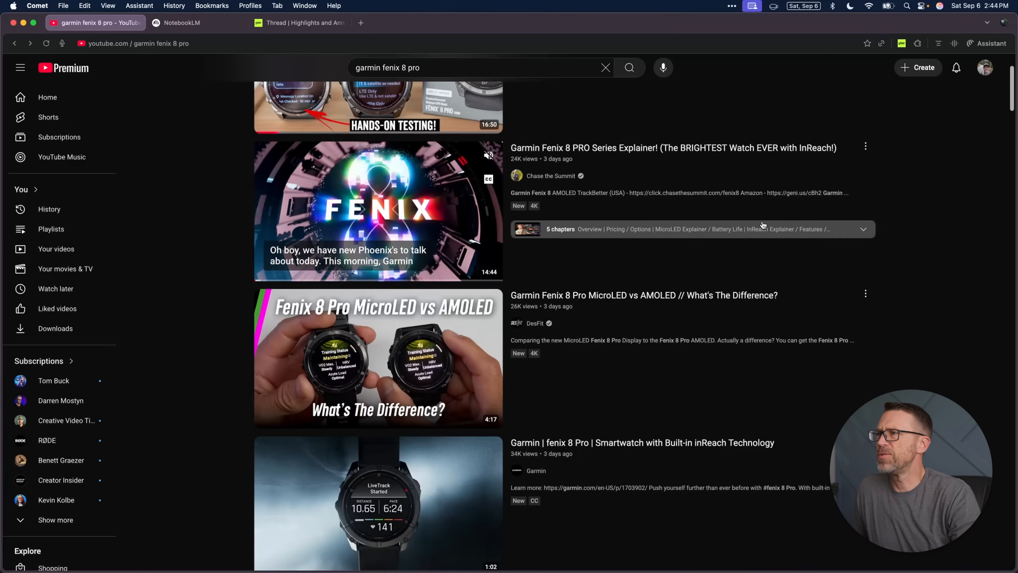
pyautogui.scroll(1, 763, 226)
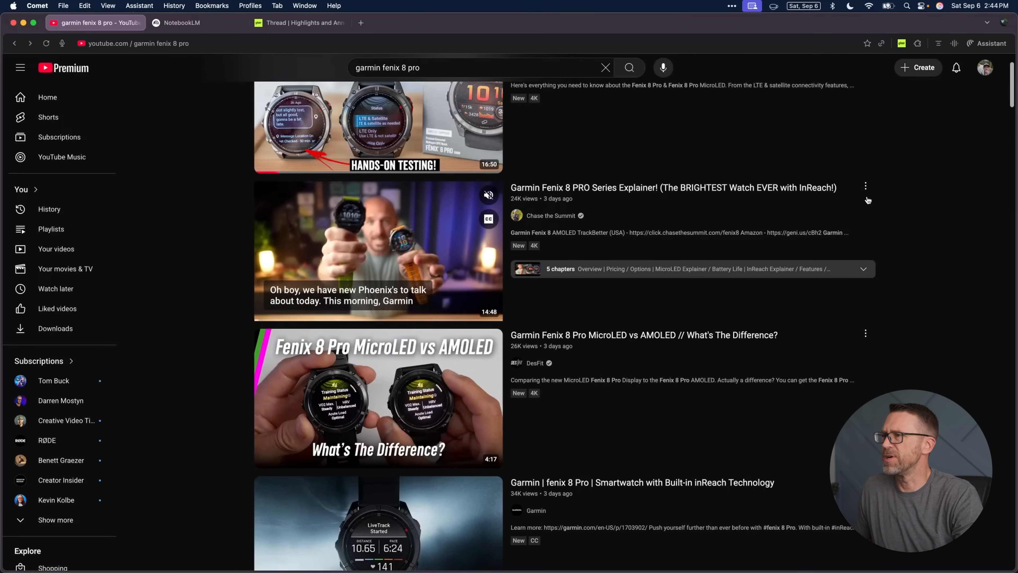
pyautogui.click(866, 187)
pyautogui.click(876, 282)
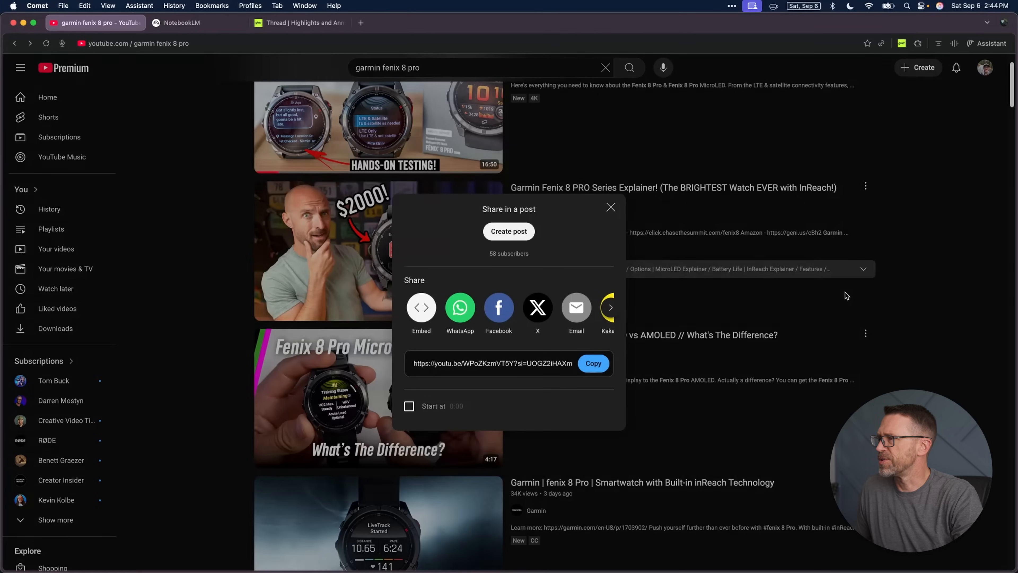
pyautogui.click(595, 364)
# Step: Switch to the Gistr thread and add the copied Series Explainer video link as its first source
pyautogui.press('super+3')
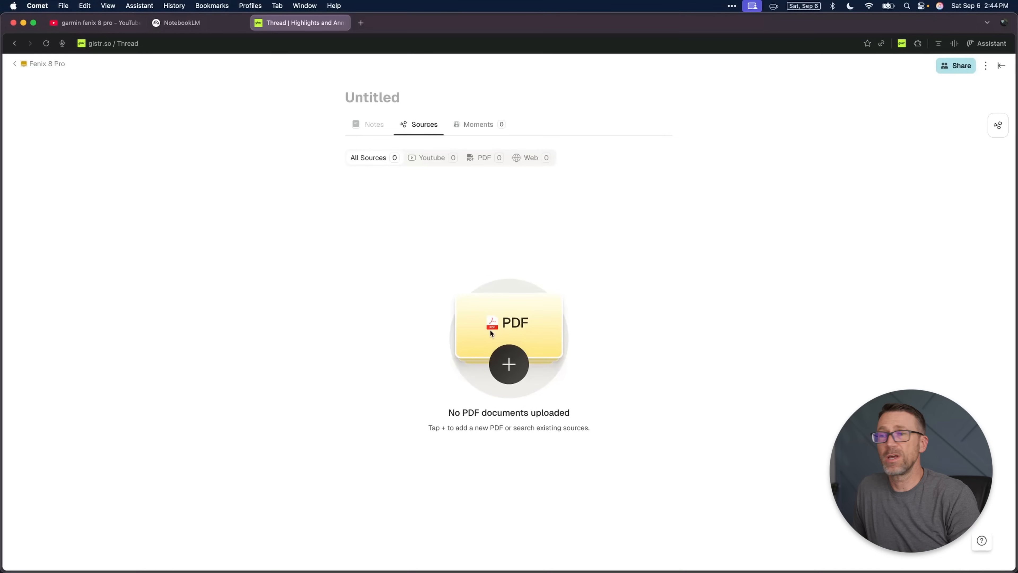
pyautogui.click(510, 365)
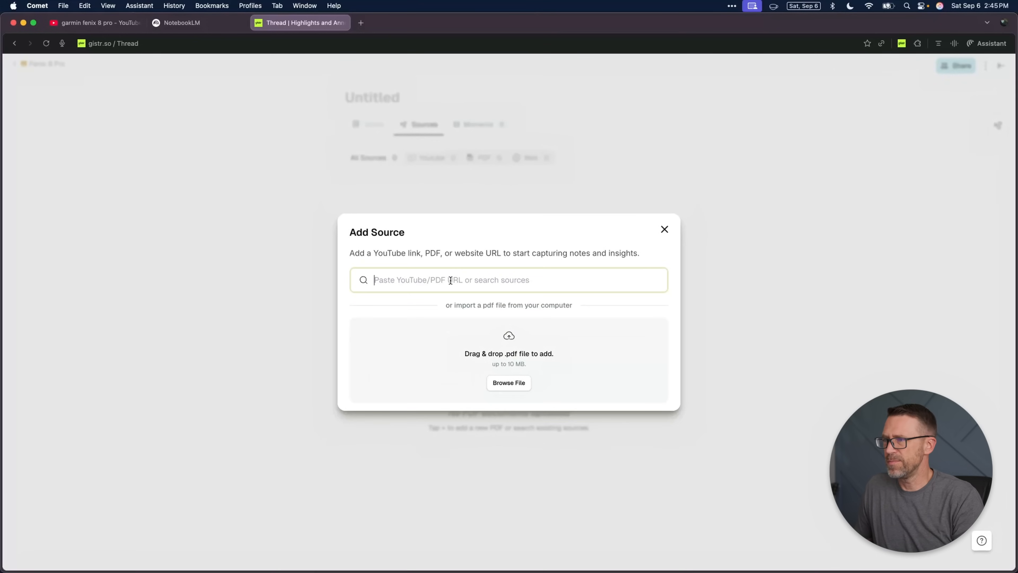
pyautogui.press('super+v')
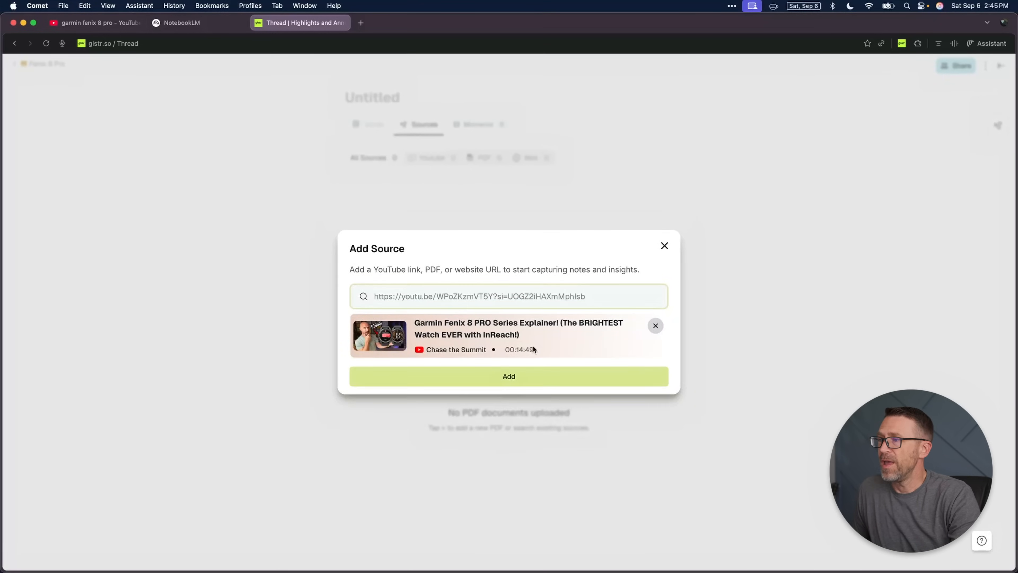
pyautogui.click(524, 378)
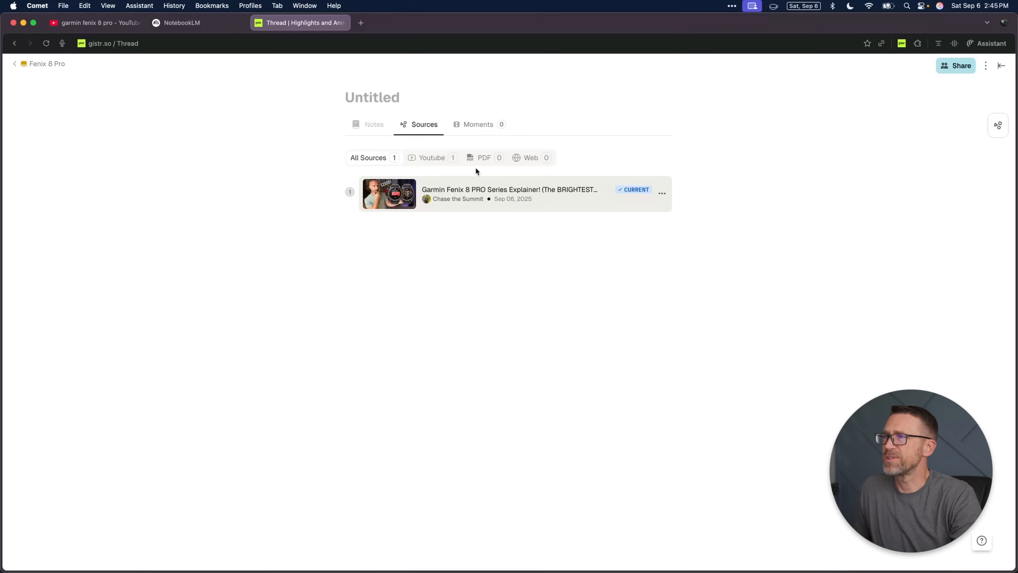
# Step: Return to the YouTube results and copy the share link of "Garmin Fenix 8 Pro MicroLED vs AMOLED // What's The Difference?"
pyautogui.click(126, 30)
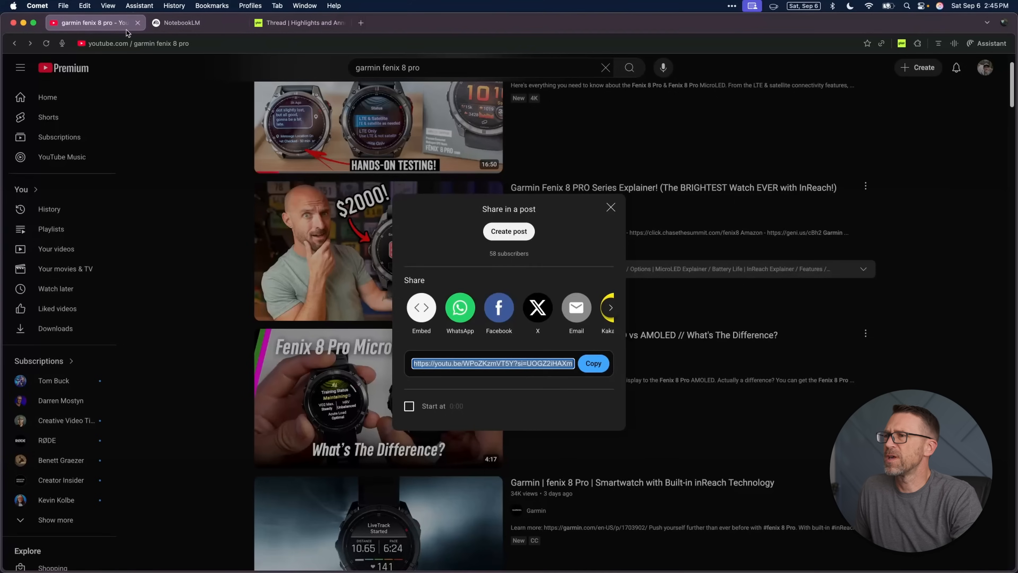
pyautogui.click(611, 207)
pyautogui.scroll(-3, 868, 222)
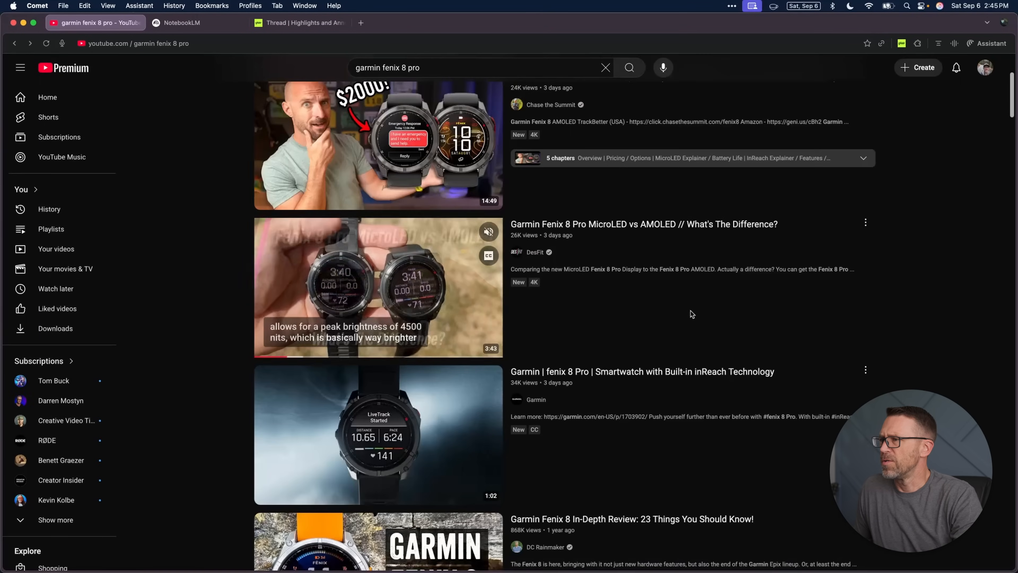
pyautogui.click(866, 222)
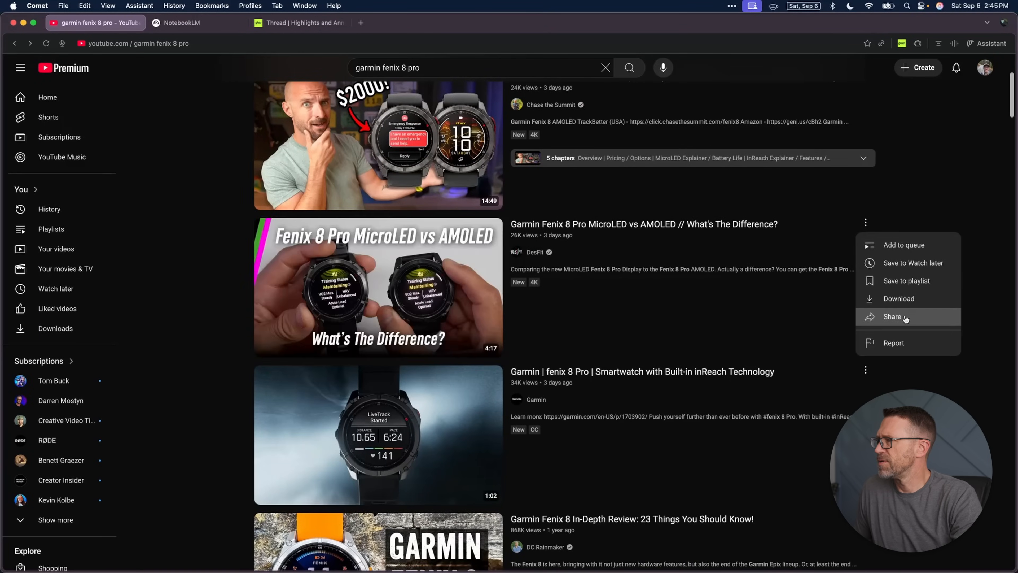
pyautogui.click(874, 319)
pyautogui.click(594, 363)
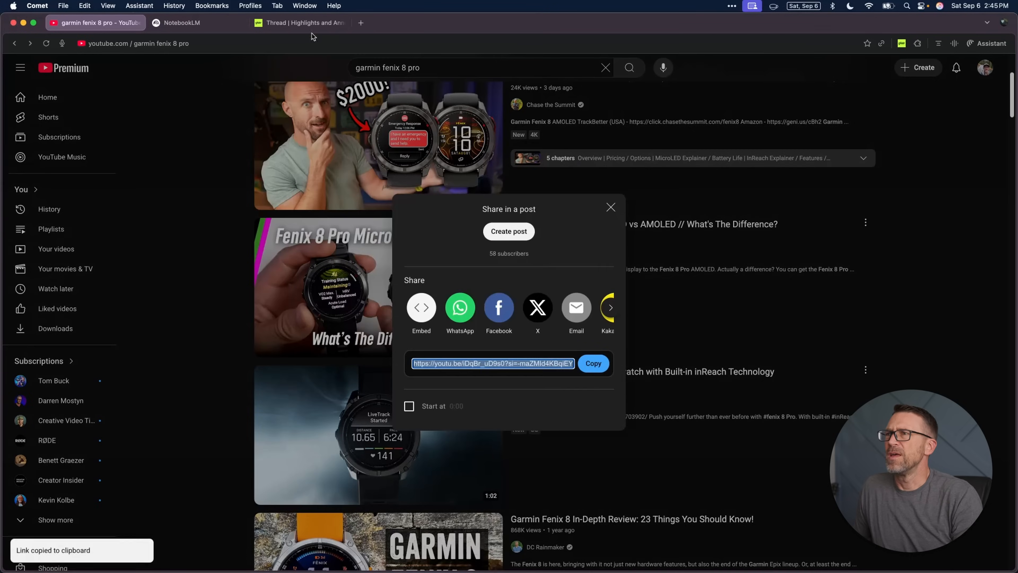
# Step: Add the copied MicroLED vs AMOLED video link as a source in the Gistr thread
pyautogui.press('super+3')
pyautogui.press('super+v')
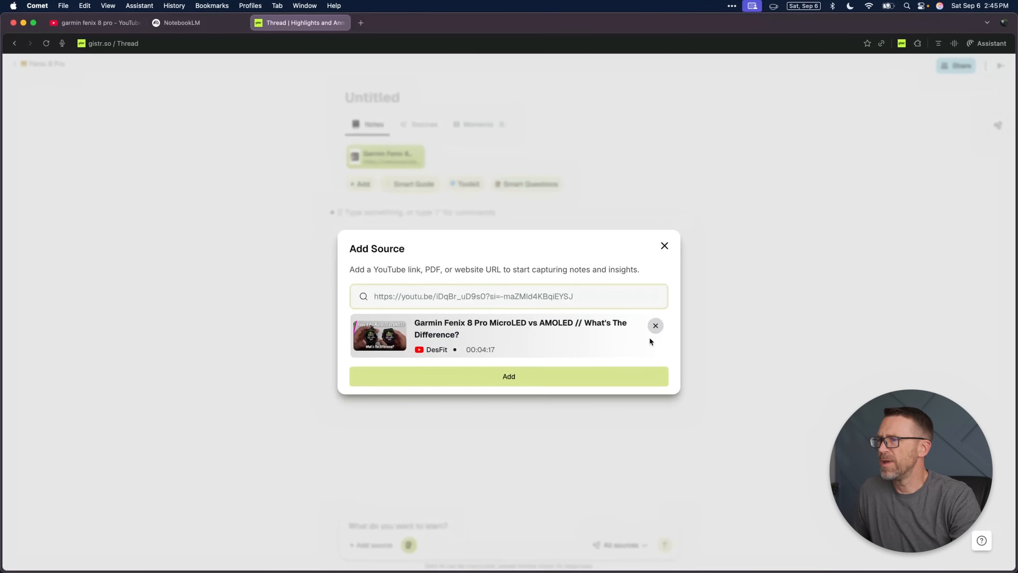
pyautogui.click(590, 379)
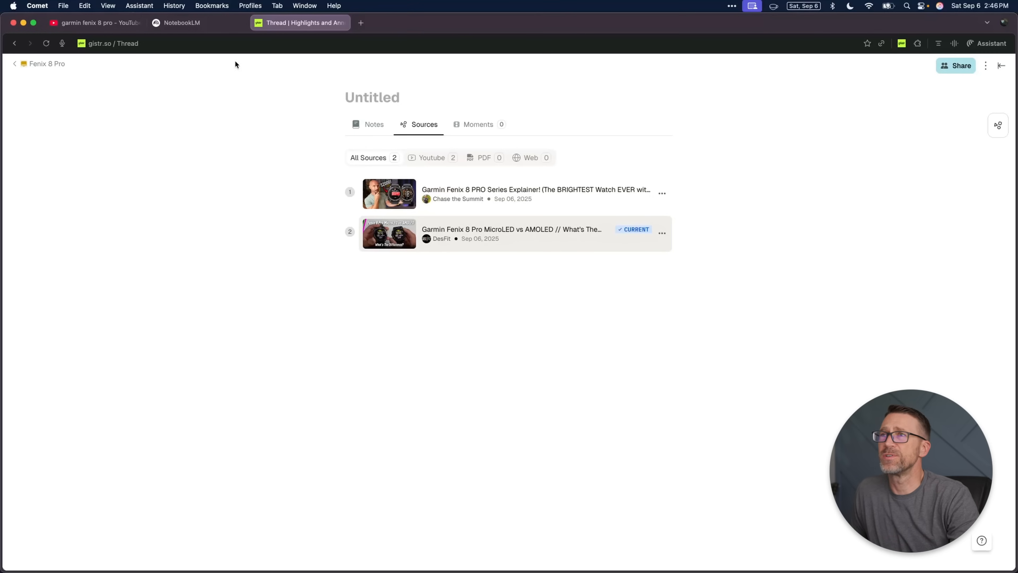
# Step: Return to the YouTube results and copy the share link of "Garmin | fenix 8 Pro | Smartwatch with Built-in inReach Technology"
pyautogui.click(94, 22)
pyautogui.click(611, 207)
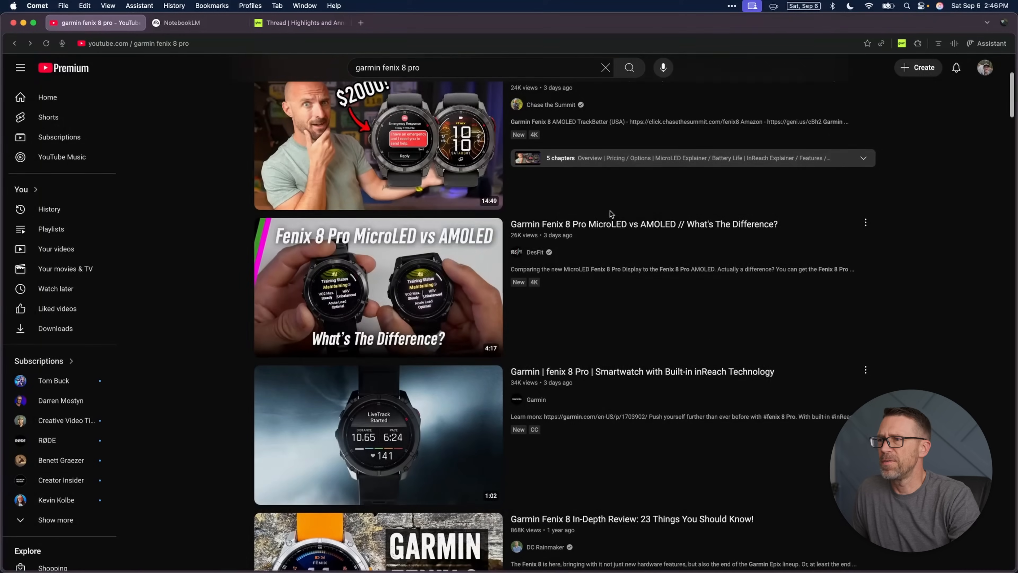
pyautogui.scroll(-3, 609, 216)
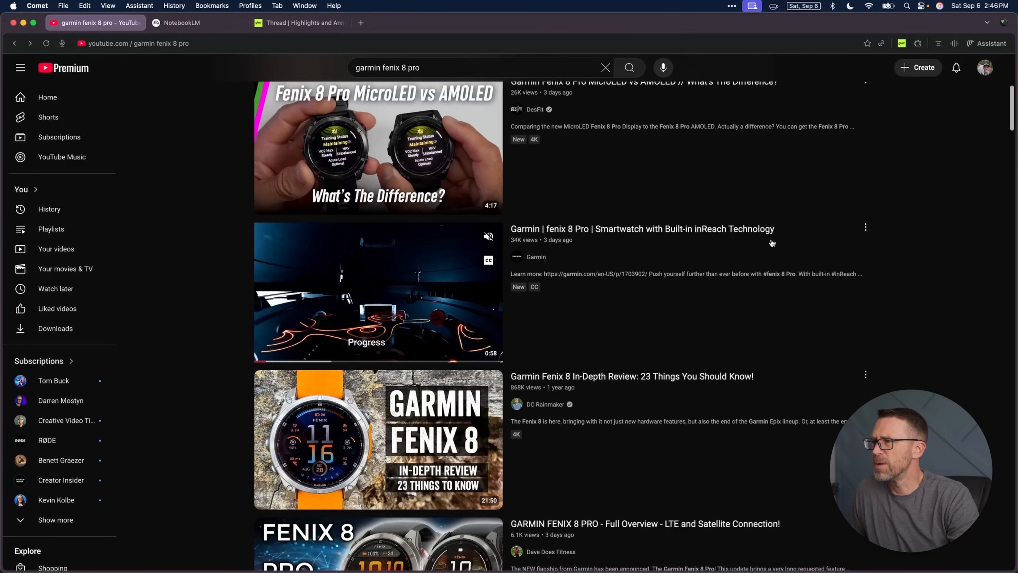
pyautogui.click(866, 228)
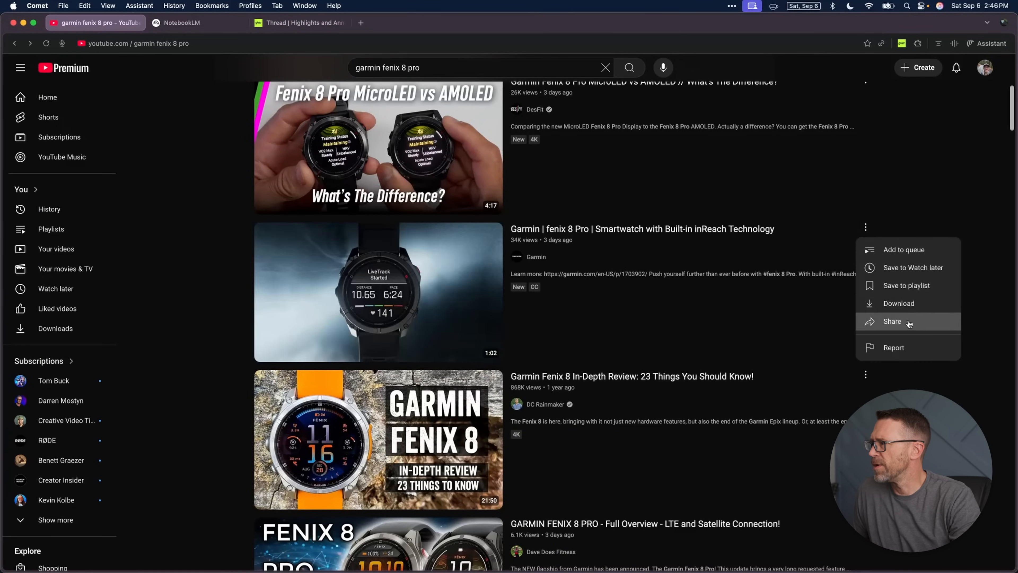
pyautogui.click(886, 321)
pyautogui.click(594, 363)
# Step: Add the copied Built-in inReach Technology video link as a source in the Gistr thread and check its source list
pyautogui.press('super+3')
pyautogui.press('super+v')
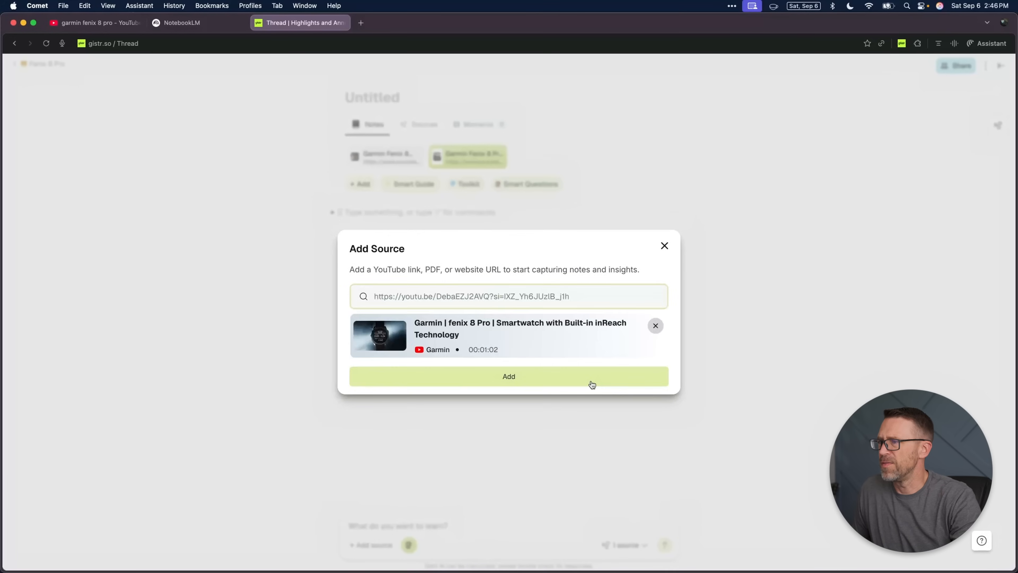
pyautogui.click(592, 384)
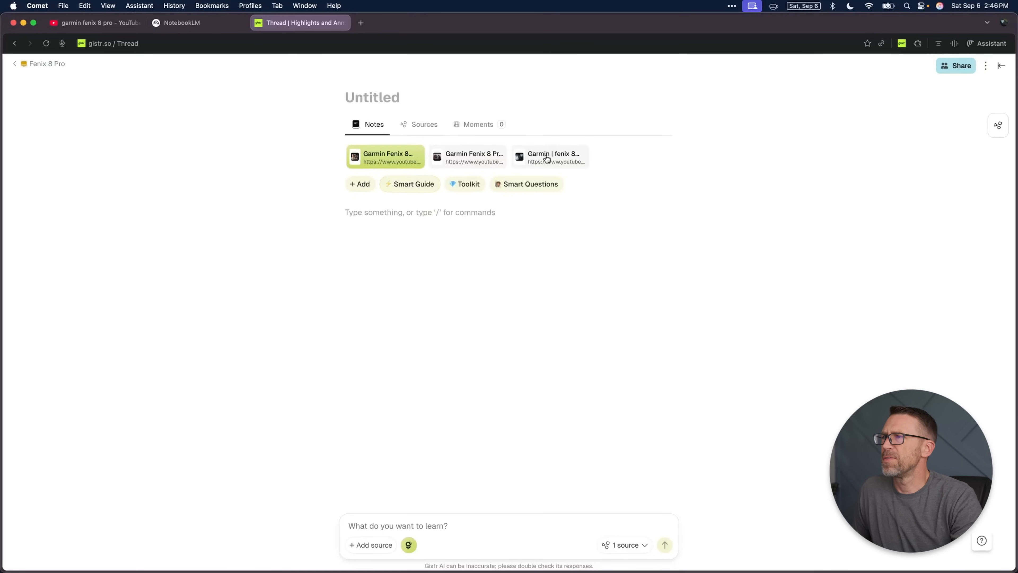
pyautogui.click(420, 127)
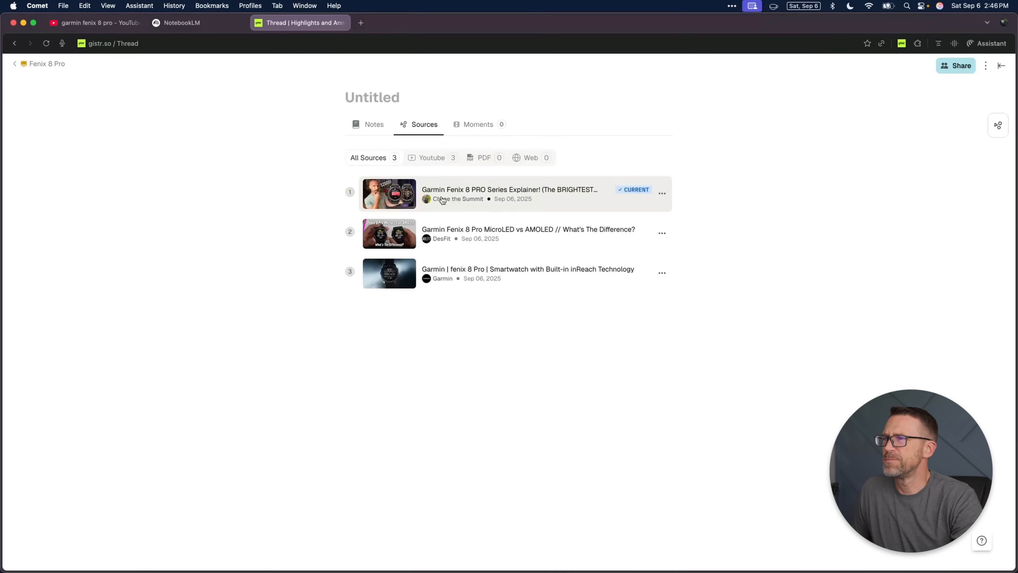
# Step: Return to the YouTube results and copy the share link of "Garmin Fenix 8 In-Depth Review: 23 Things You Should Know!"
pyautogui.click(101, 29)
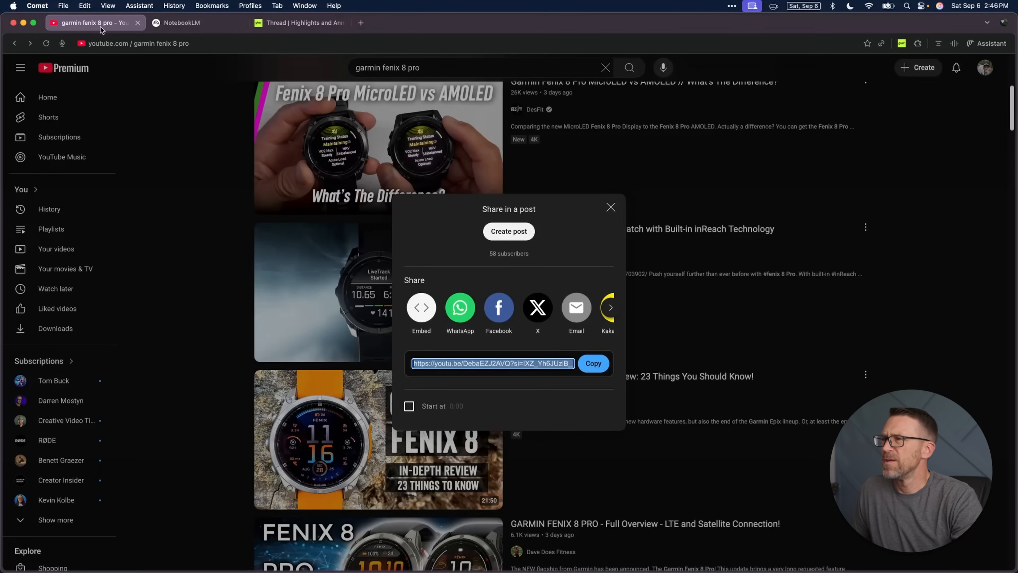
pyautogui.click(610, 209)
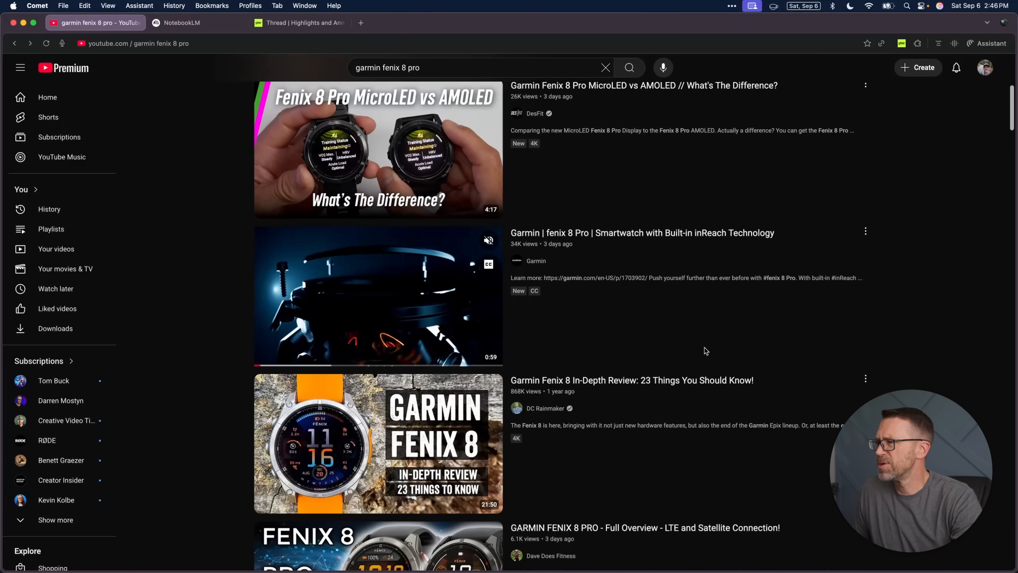
pyautogui.moveTo(723, 382)
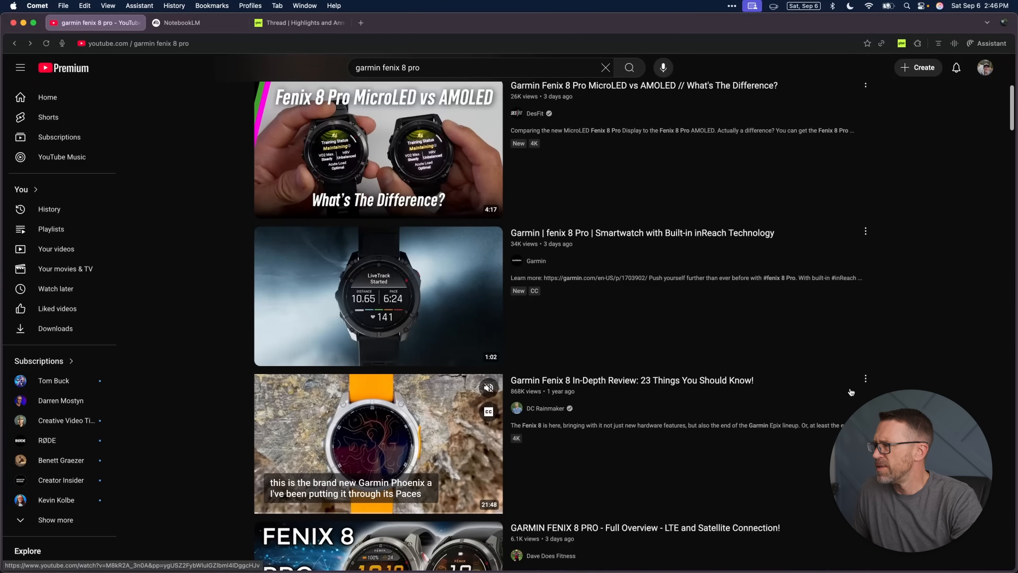
pyautogui.click(865, 379)
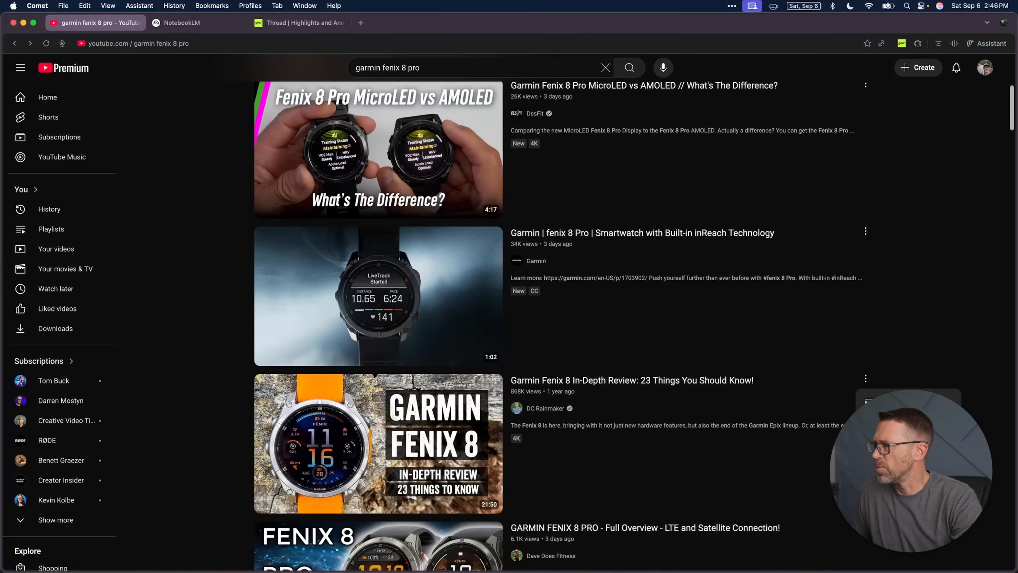
pyautogui.click(889, 472)
pyautogui.click(596, 366)
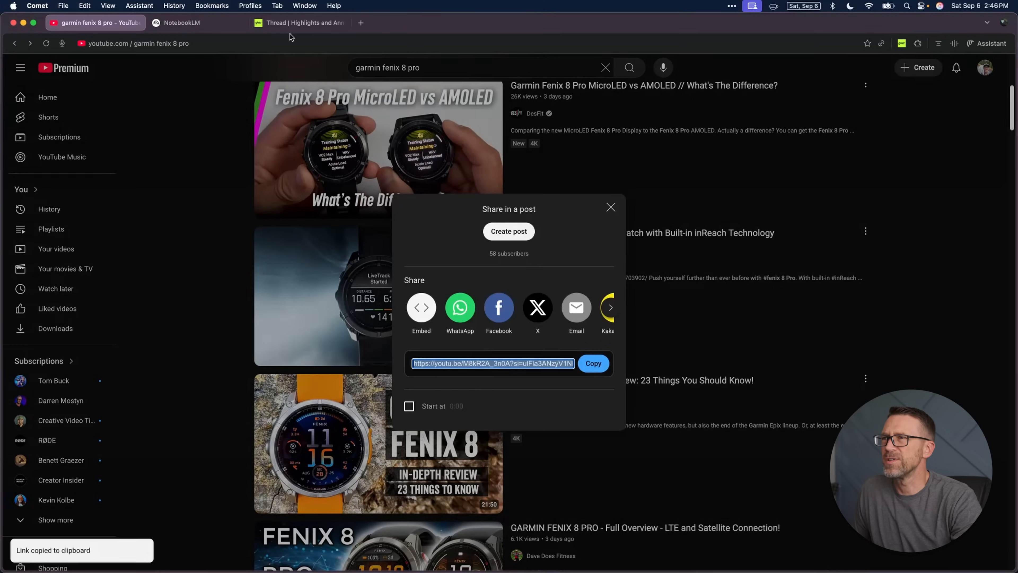
# Step: Add the copied In-Depth Review video to the Gistr thread, check the thread's YouTube sources, and return to its notes
pyautogui.click(299, 23)
pyautogui.click(377, 132)
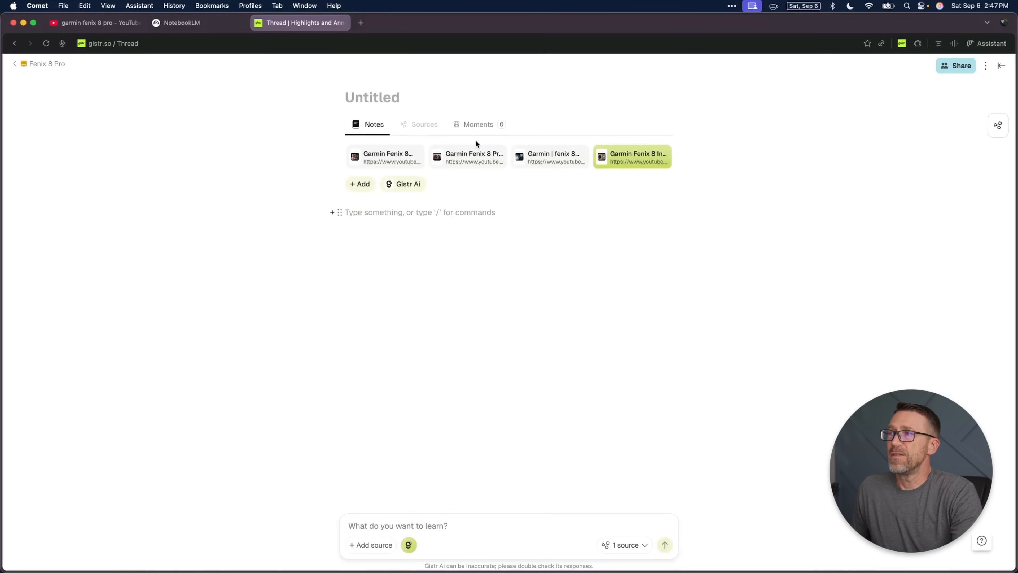
pyautogui.click(418, 131)
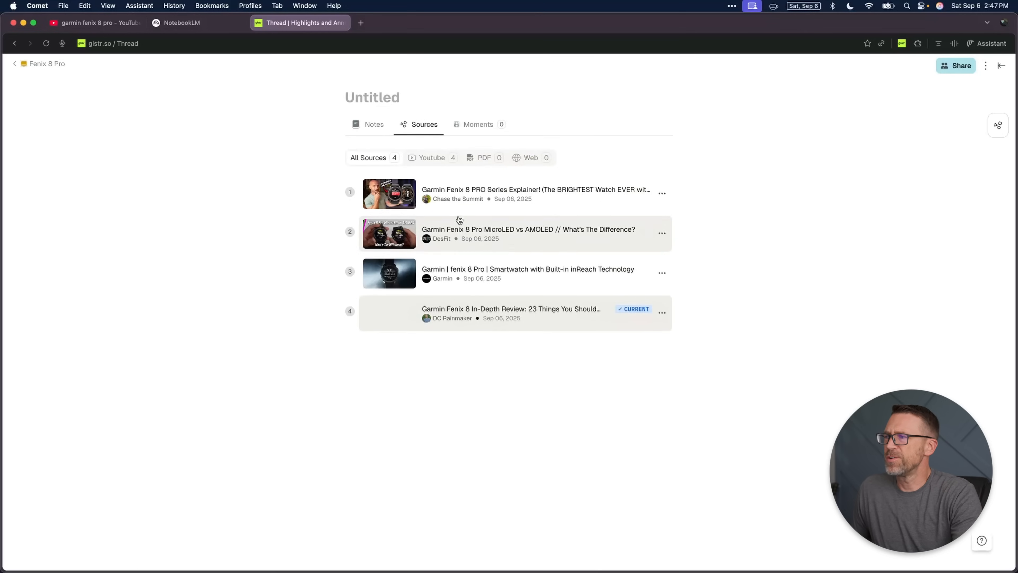
pyautogui.click(434, 157)
pyautogui.click(369, 124)
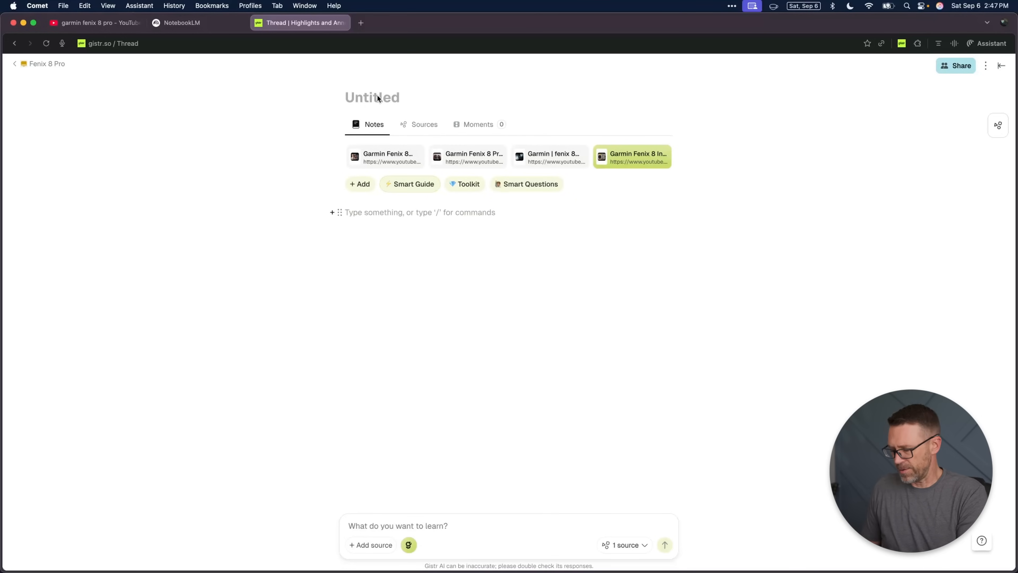
# Step: Title the thread "Fenix 8 Pro Research" and write the note line "This is the start of my research"
pyautogui.write('Fenix 8 Pro Research')
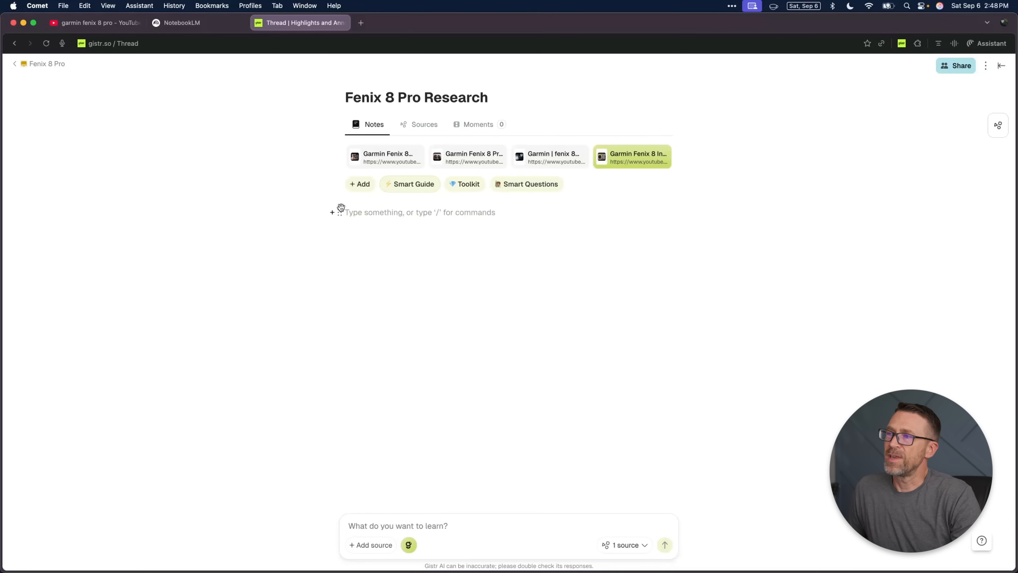
pyautogui.click(375, 212)
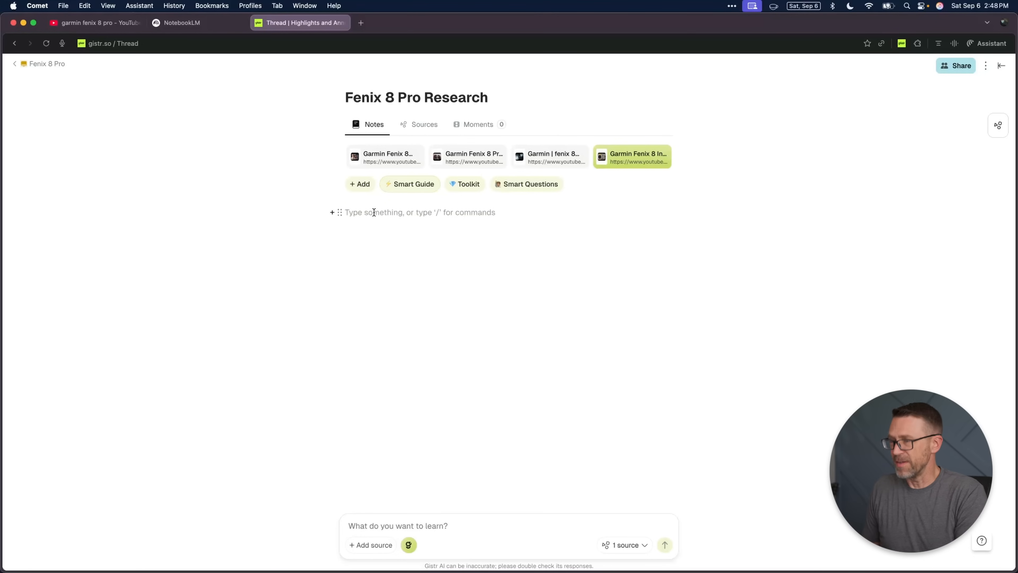
pyautogui.write('/')
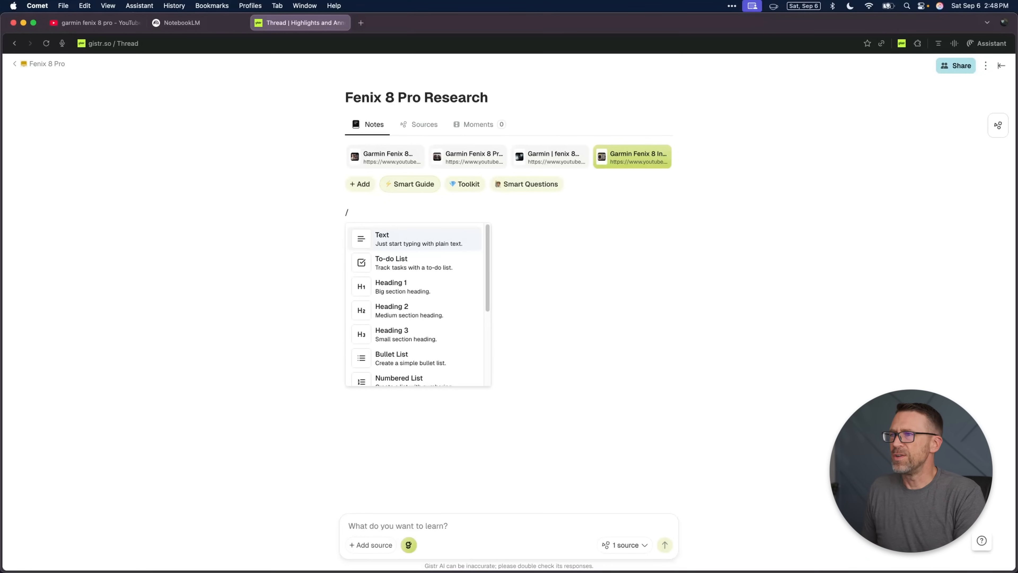
pyautogui.press('BackSpace')
pyautogui.write('H')
pyautogui.press('BackSpace')
pyautogui.write('This is the start of m')
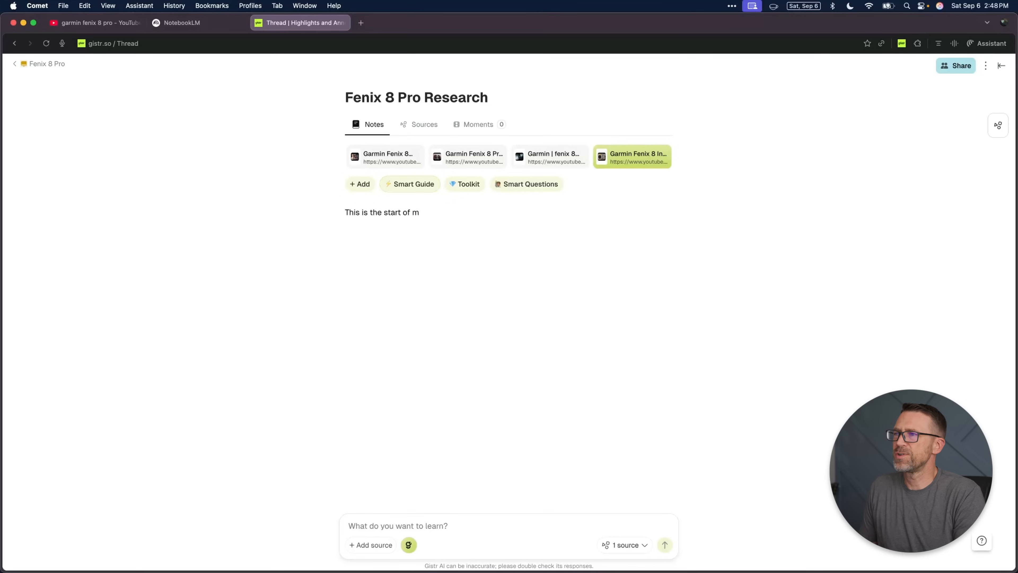
pyautogui.write('ch')
pyautogui.press('Return')
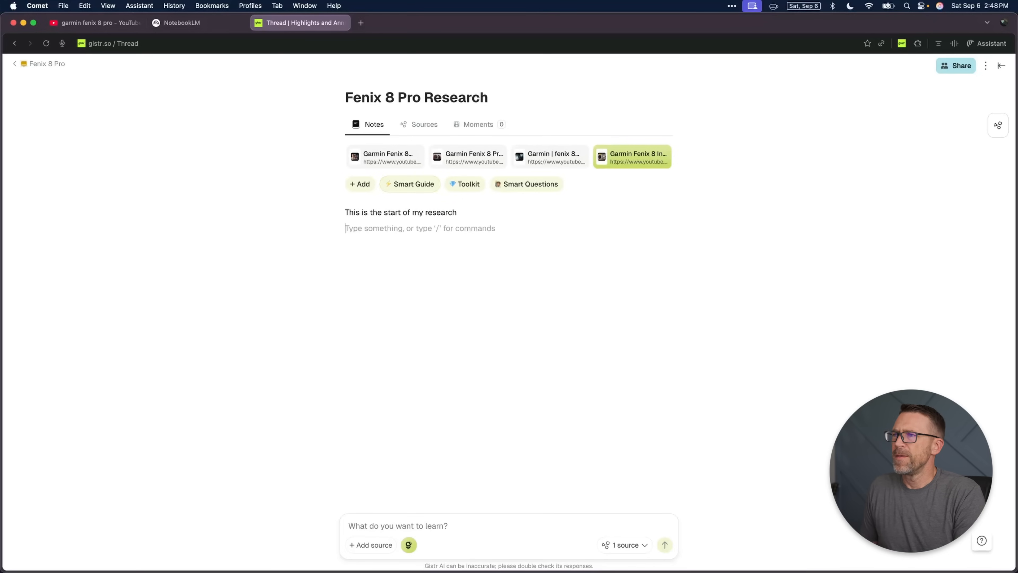
# Step: Add a to-do list with the items One, Two and Three below the note's opening line
pyautogui.write('/')
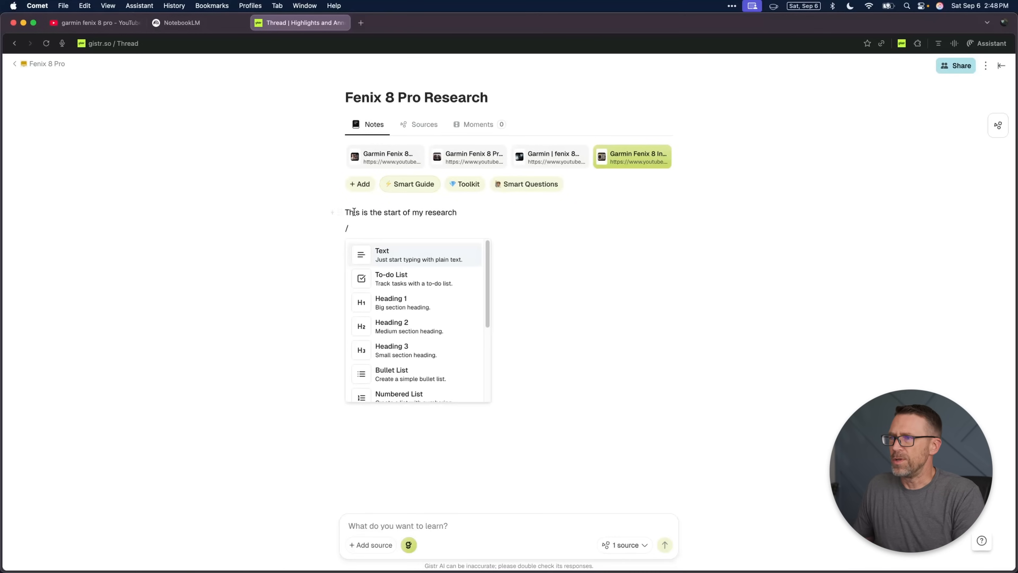
pyautogui.click(418, 282)
pyautogui.write('One')
pyautogui.press('Return')
pyautogui.write('Two')
pyautogui.press('Return')
pyautogui.write('Three')
pyautogui.press('Return')
pyautogui.press('Return')
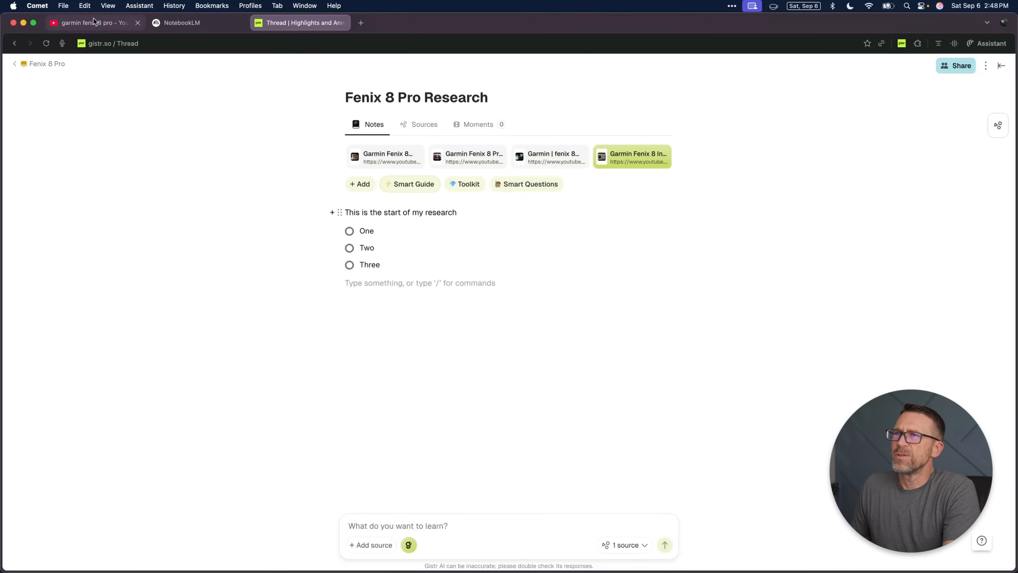
# Step: Switch to NotebookLM and rename the untitled notebook as "Fenix 8 Pro"
pyautogui.click(177, 24)
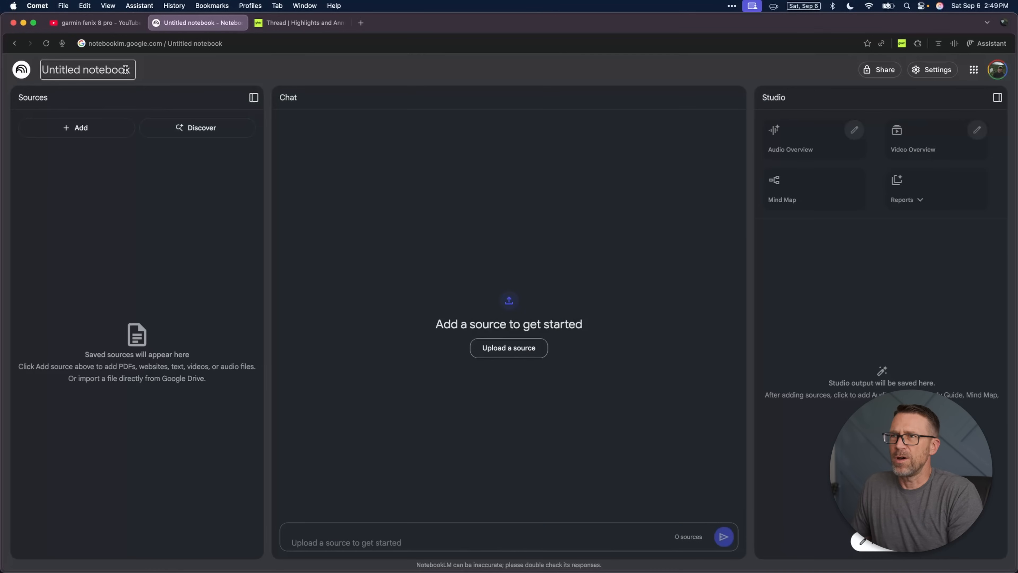
pyautogui.click(125, 70)
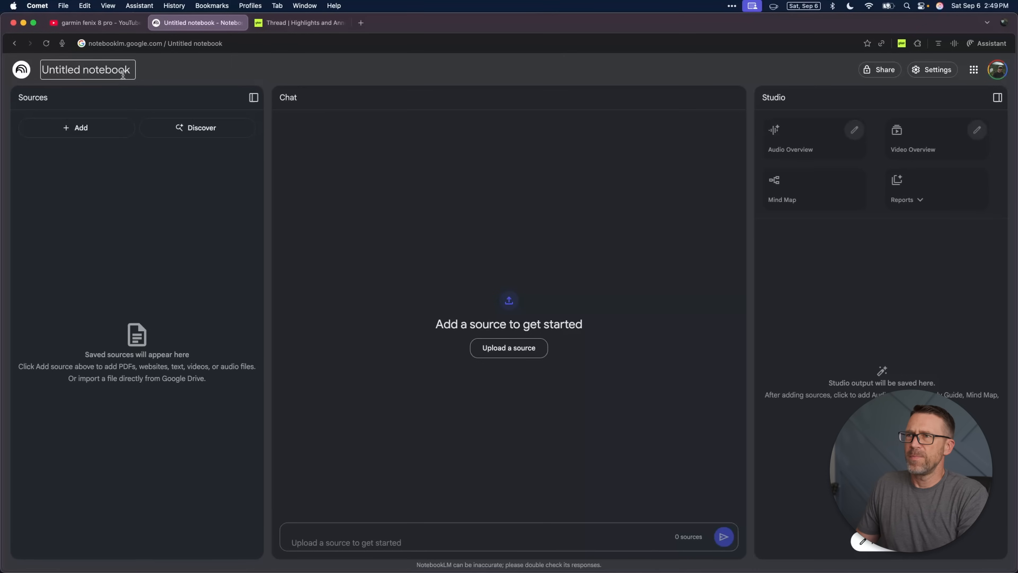
pyautogui.press('super+a')
pyautogui.write('Fenix 8 Pro')
pyautogui.press('Return')
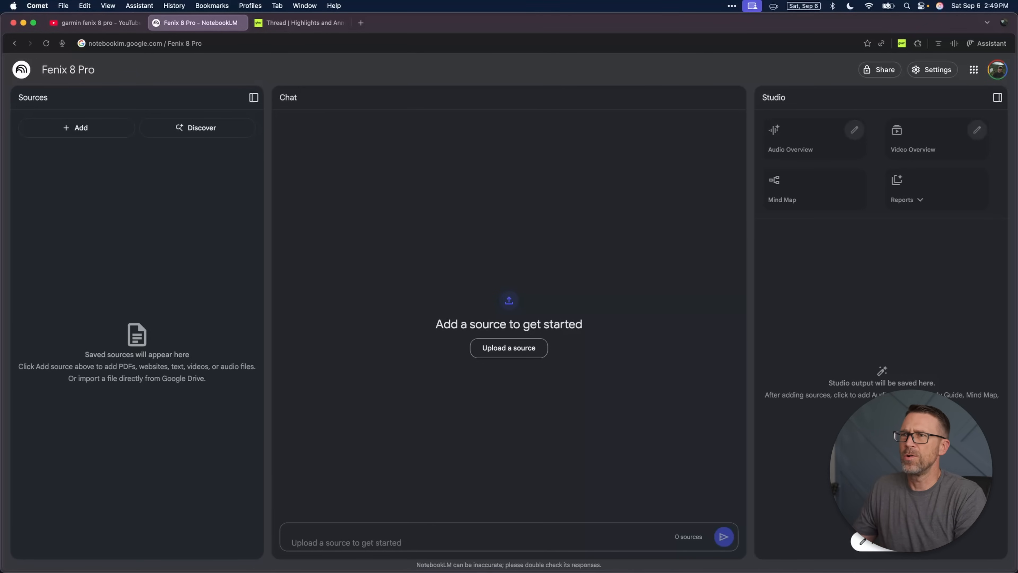
# Step: Add the copied YouTube link of the Garmin Fenix 8 In-Depth Review as a source in the notebook
pyautogui.click(80, 127)
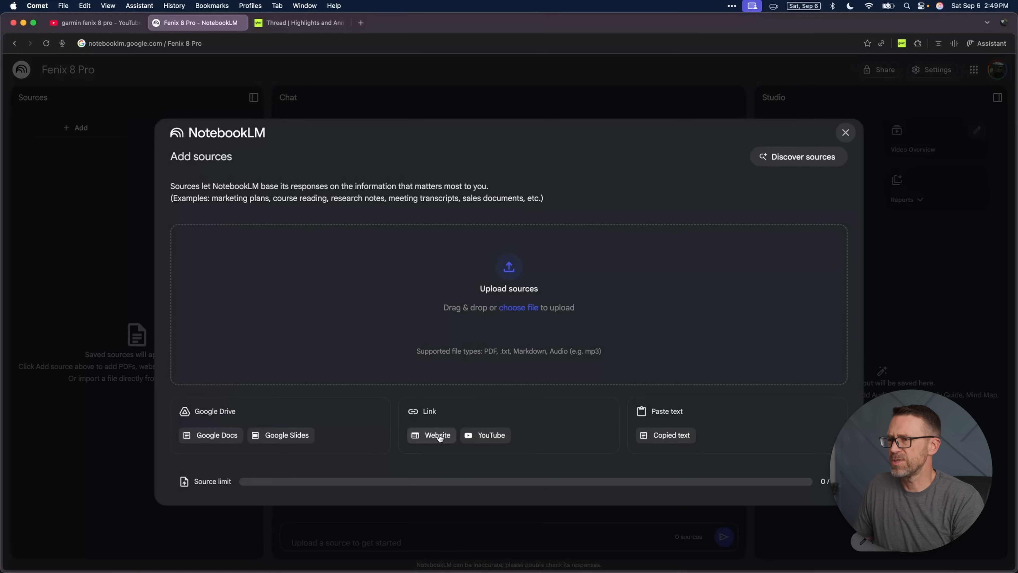
pyautogui.click(490, 436)
pyautogui.click(358, 245)
pyautogui.press('super+v')
pyautogui.click(818, 463)
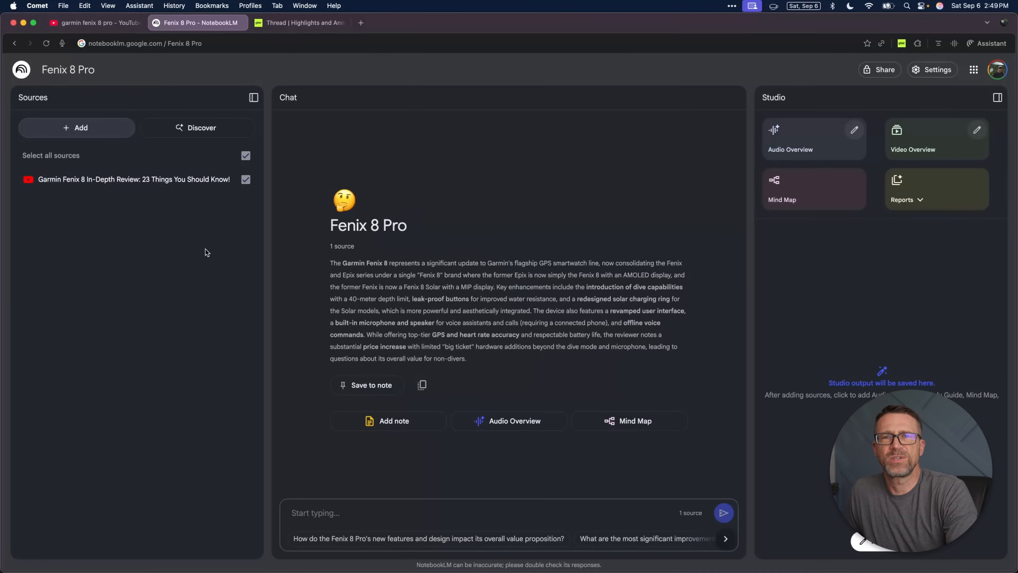
pyautogui.click(381, 520)
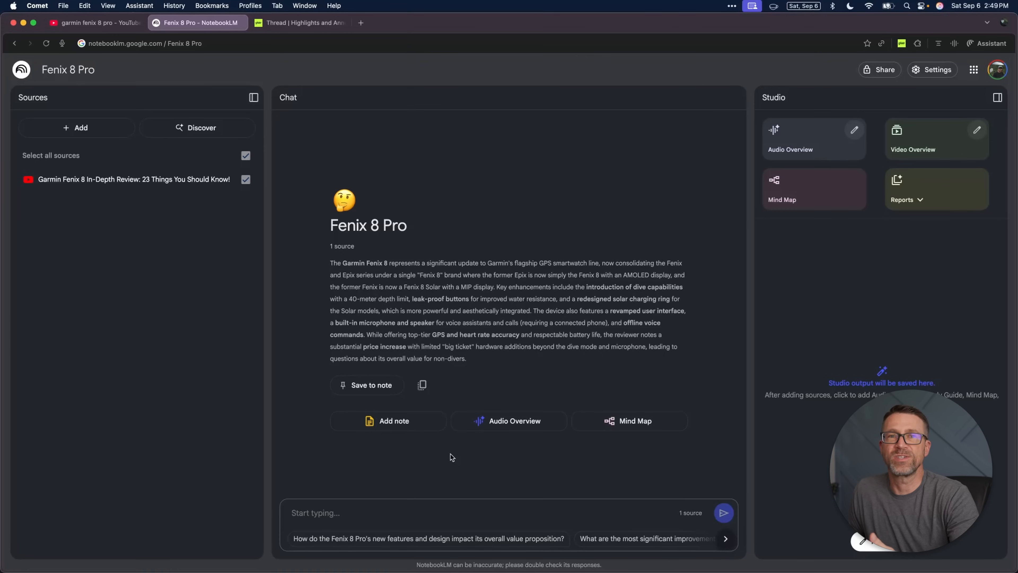
# Step: Return to the Gistr thread, open the "Garmin Fenix 8 PRO Series Explainer!" source beside the notes and play it
pyautogui.click(301, 24)
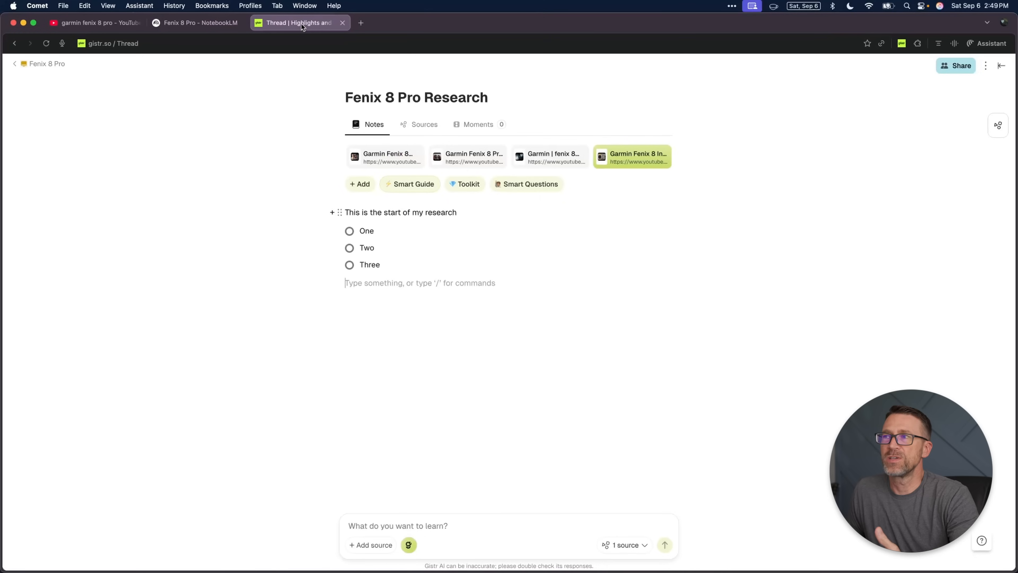
pyautogui.click(389, 157)
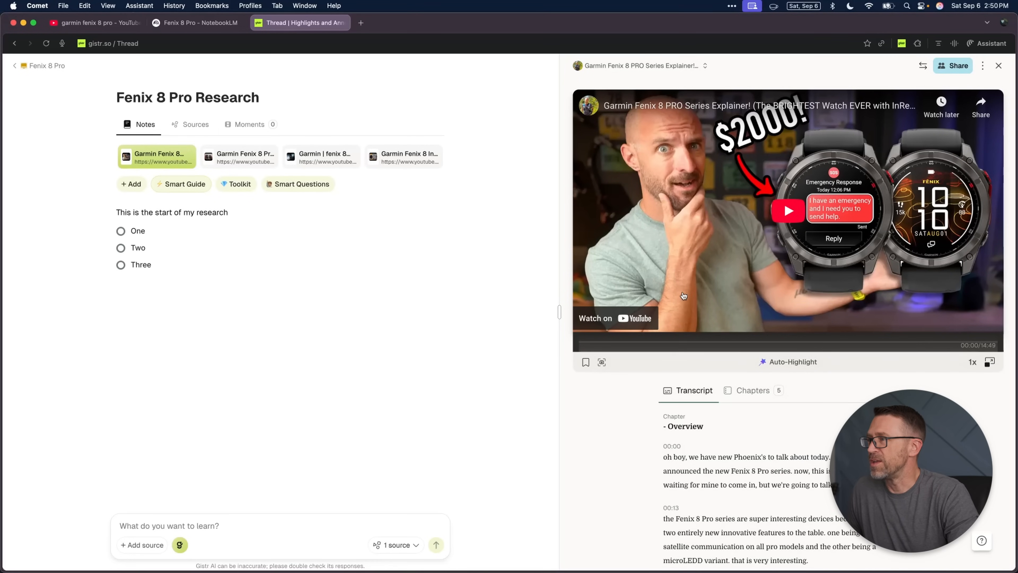
pyautogui.click(684, 296)
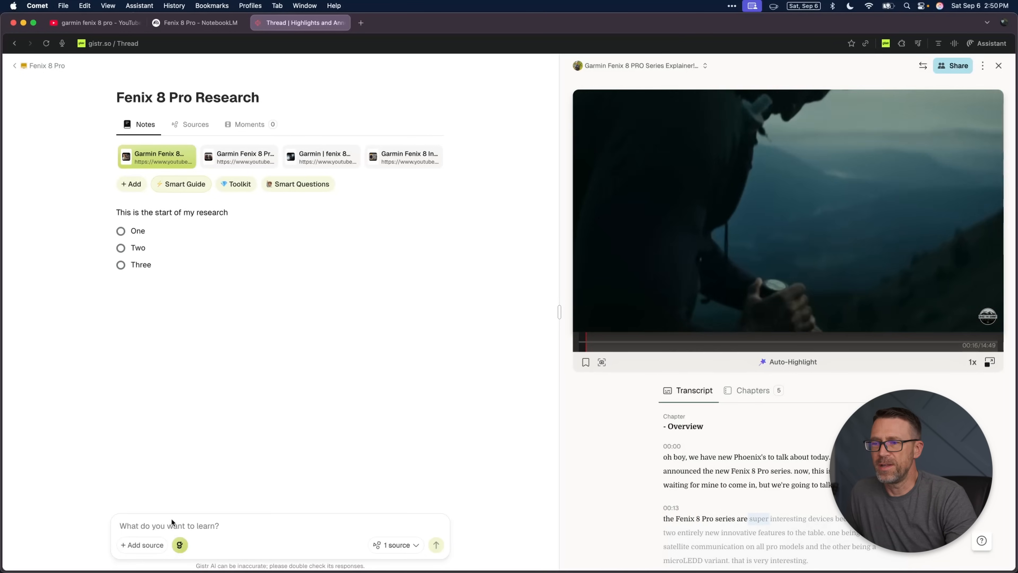
# Step: Generate a "Get The Gist" summary of the explainer video in the notes and read through it
pyautogui.click(180, 546)
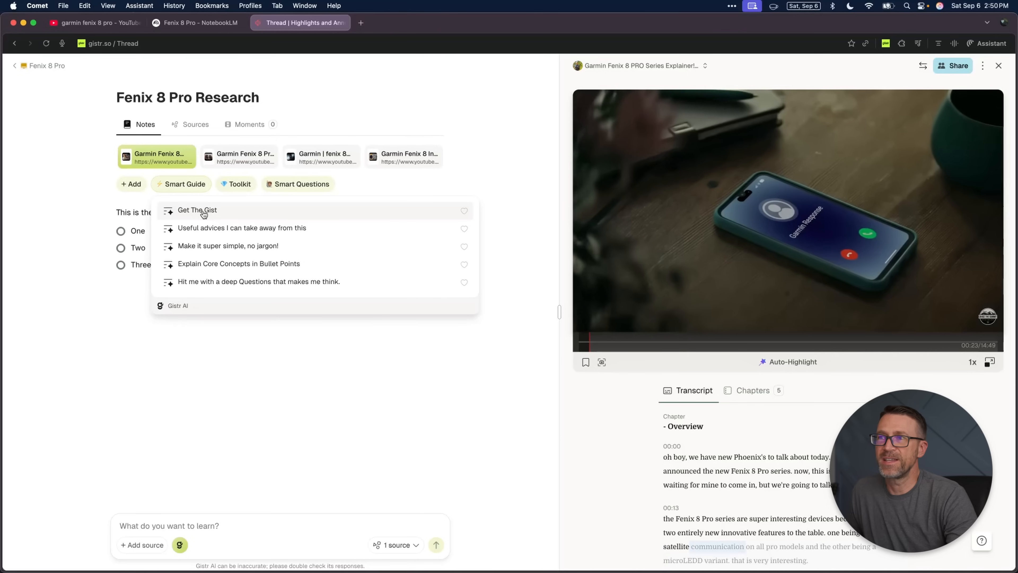
pyautogui.click(204, 212)
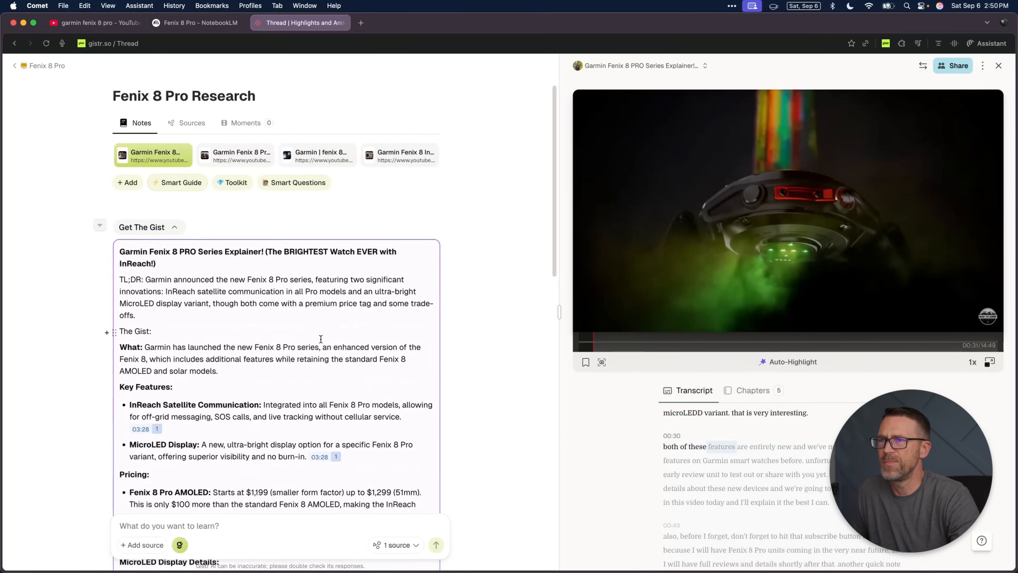
pyautogui.scroll(-3, 455, 285)
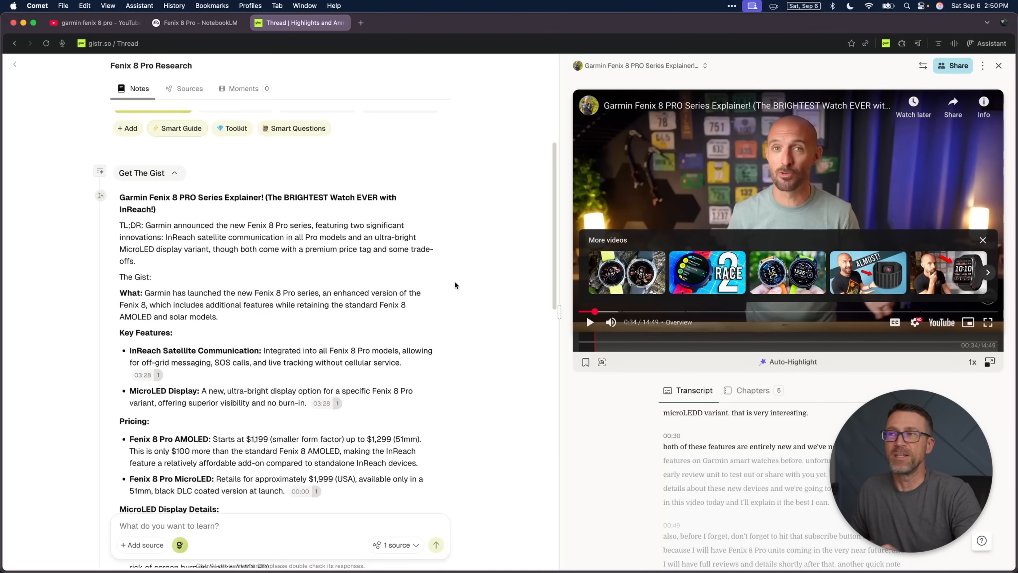
pyautogui.scroll(-10, 208, 264)
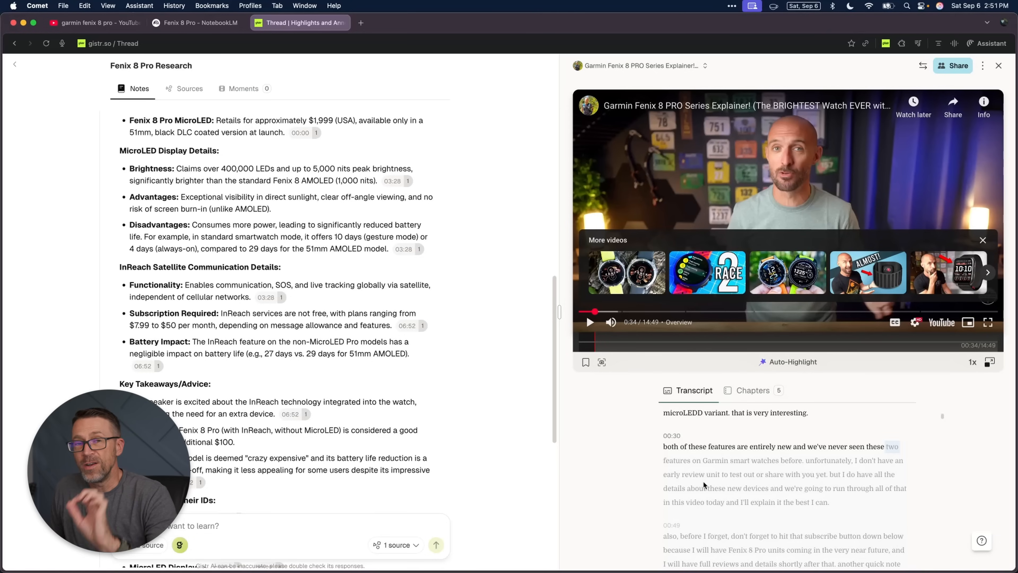
# Step: Look through the explainer's transcript and copy the 00:13 passage about the Fenix 8 Pro series' two new features
pyautogui.scroll(-3, 767, 509)
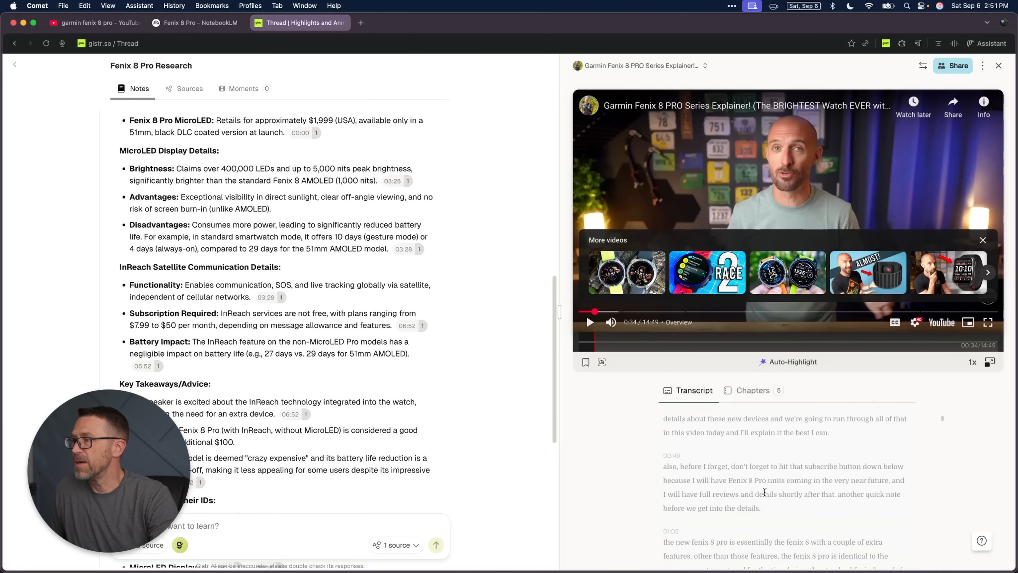
pyautogui.scroll(3, 766, 496)
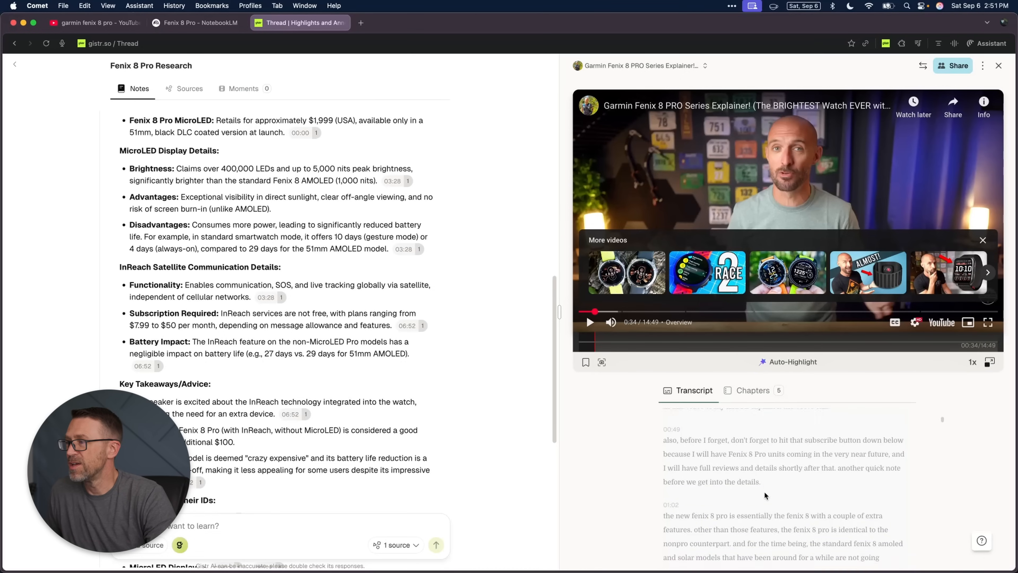
pyautogui.scroll(-3, 765, 495)
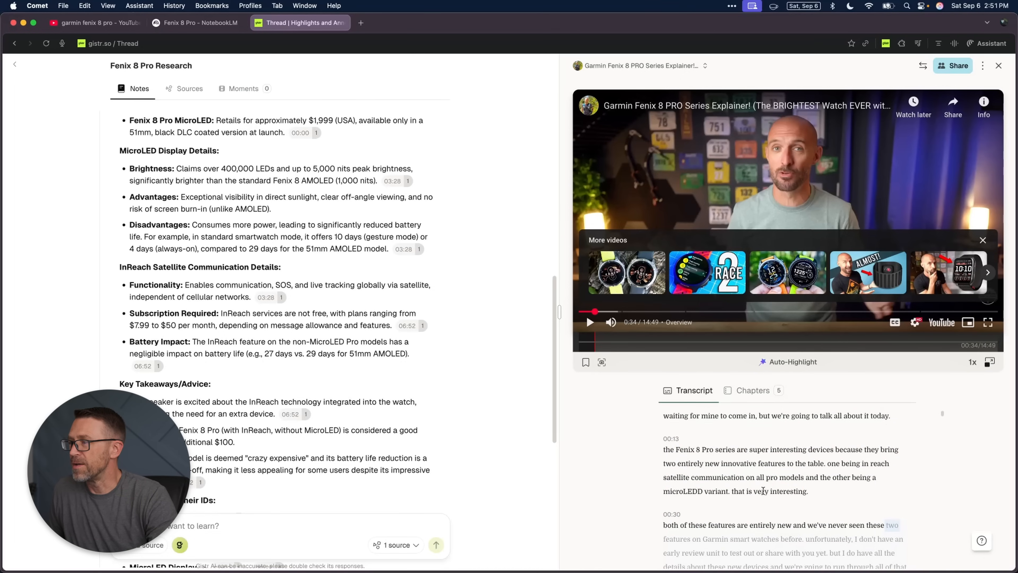
pyautogui.moveTo(667, 438); pyautogui.dragTo(814, 466)
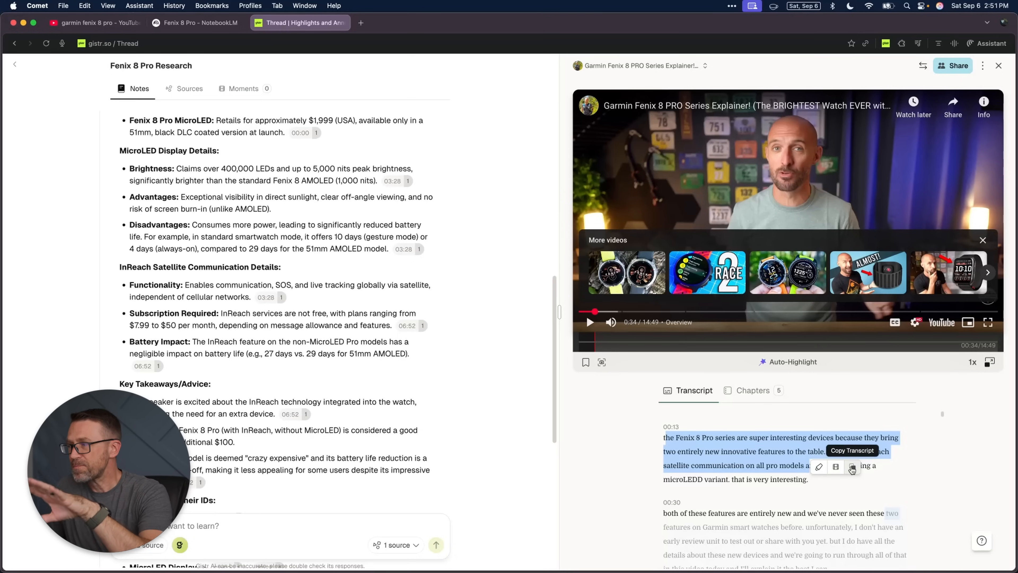
pyautogui.click(852, 468)
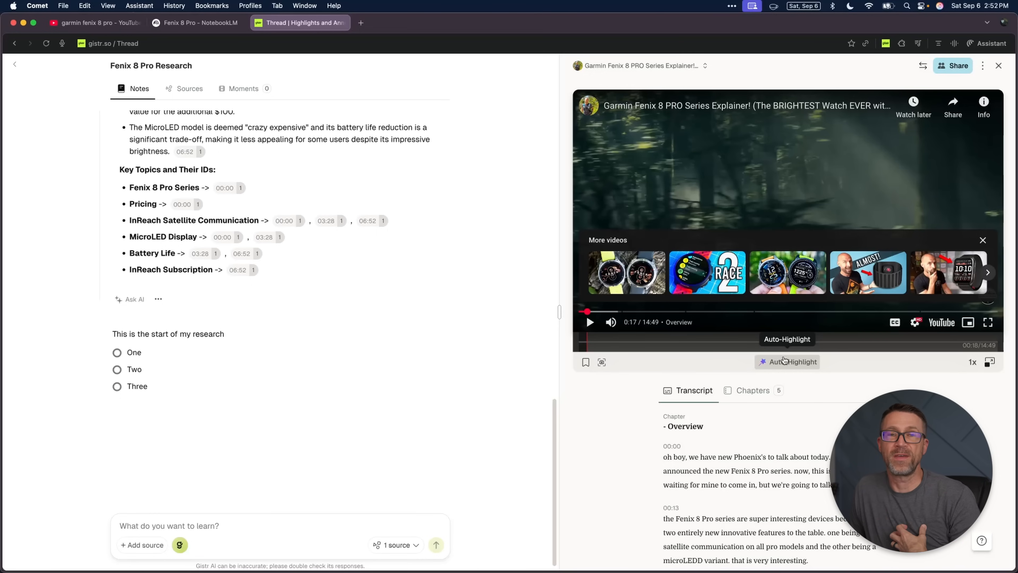
# Step: Open the thread's key moments and run Auto-Highlight on its video sources, including the Garmin one
pyautogui.click(785, 361)
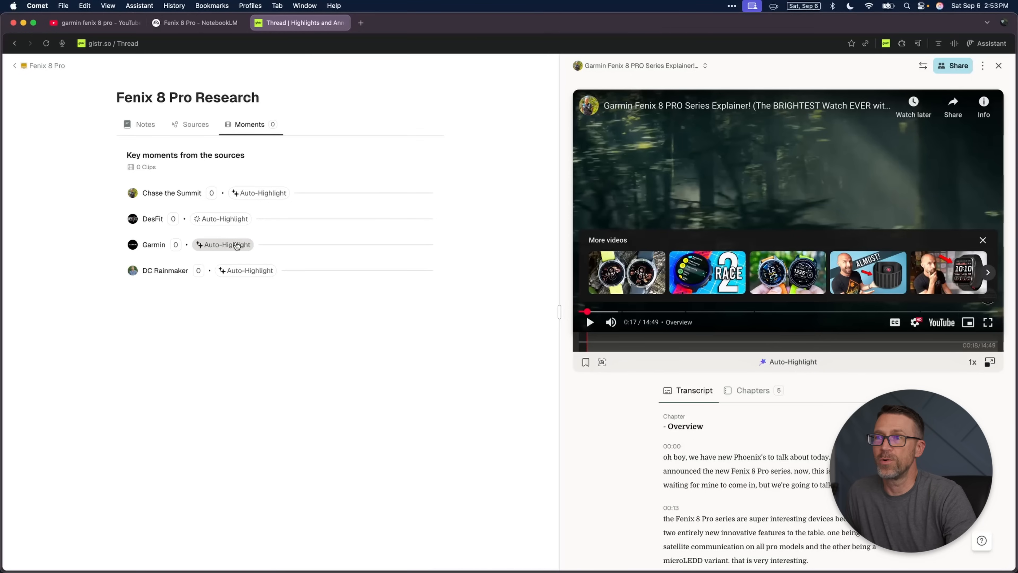
pyautogui.click(241, 246)
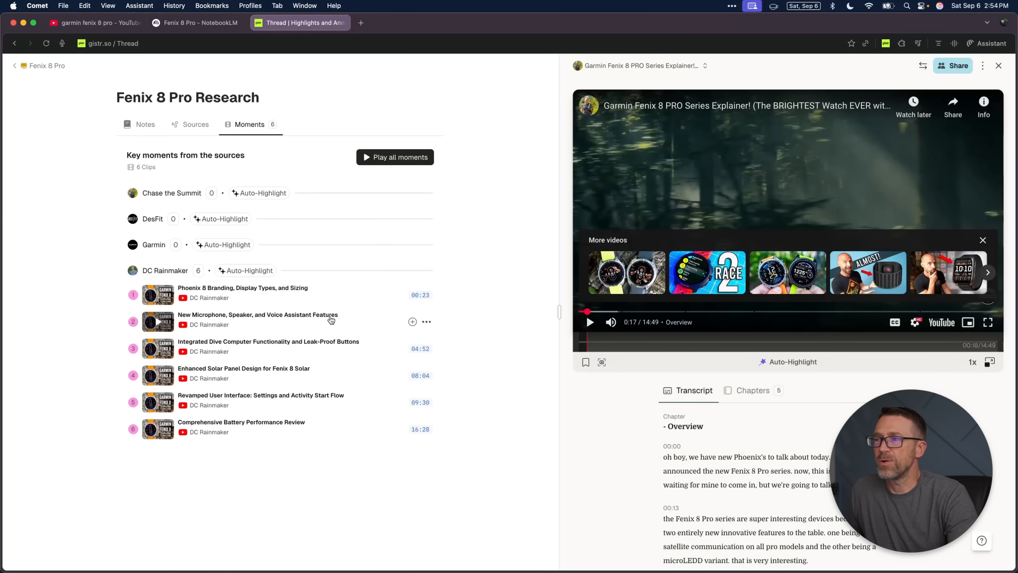
# Step: Play the moment "New Microphone, Speaker, and Voice Assistant Features", pause it and preview the highlighted segments on the video timeline
pyautogui.click(330, 319)
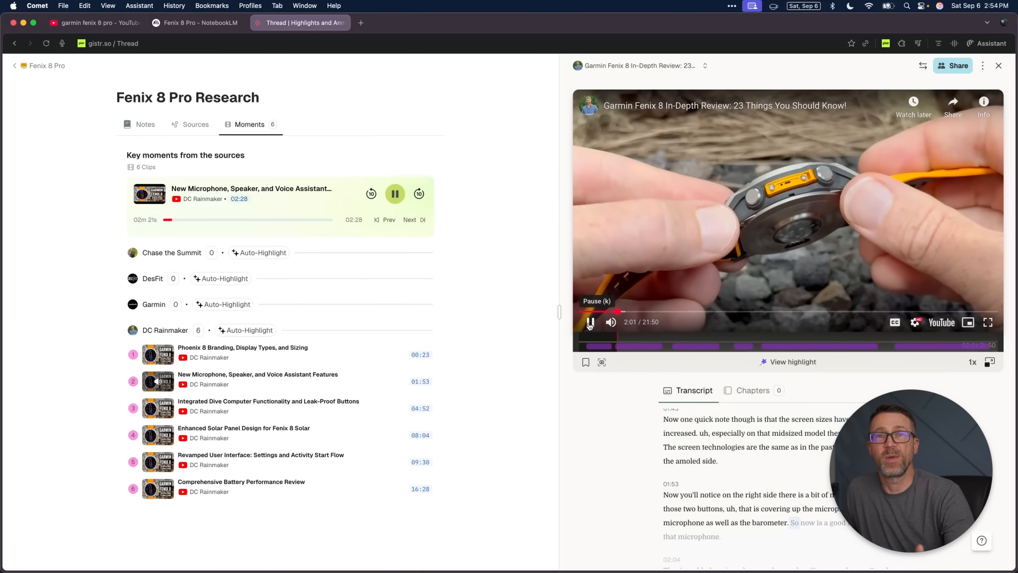
pyautogui.click(590, 323)
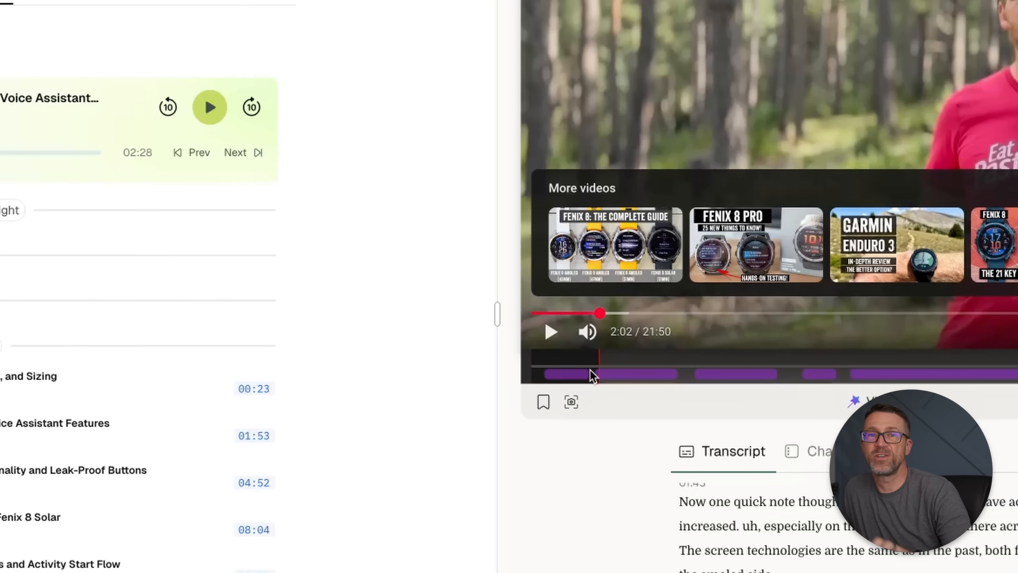
pyautogui.moveTo(624, 377)
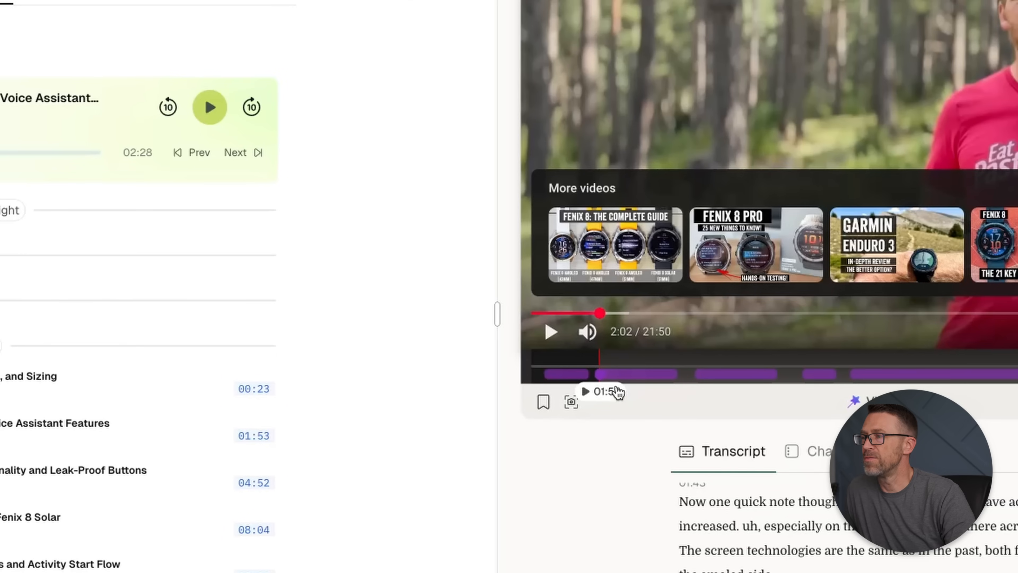
pyautogui.moveTo(704, 379)
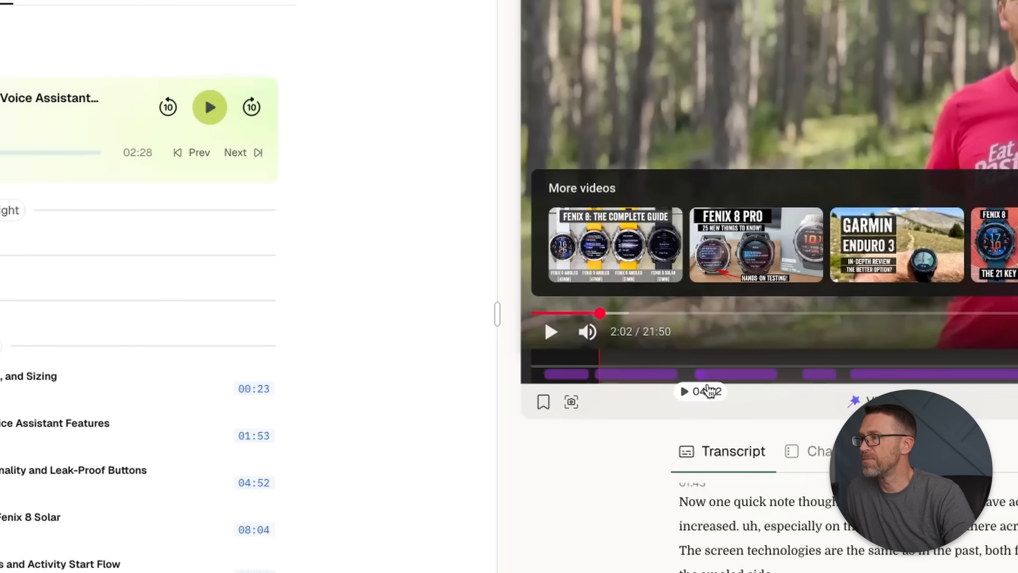
pyautogui.moveTo(245, 528)
pyautogui.moveTo(776, 356)
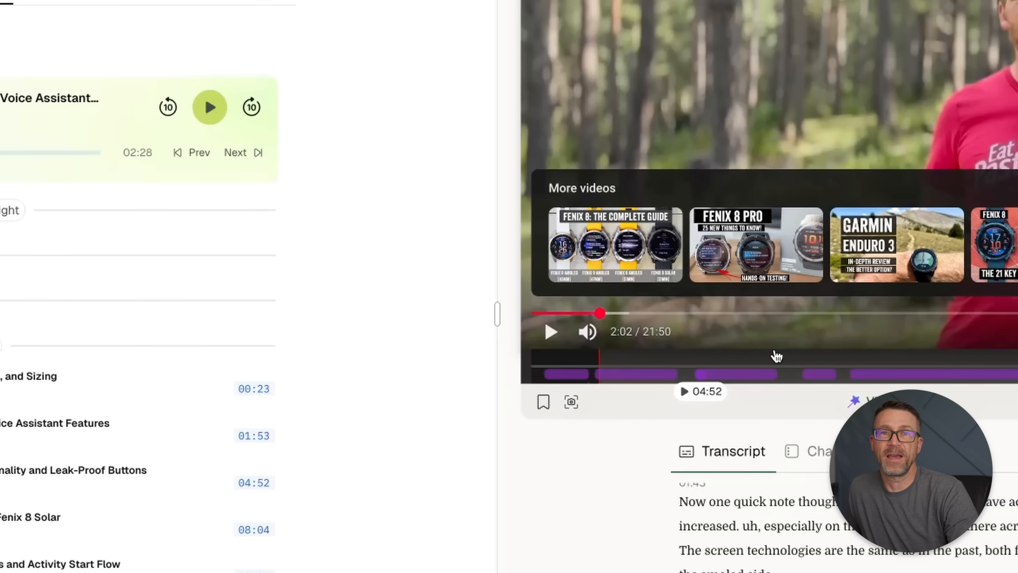
pyautogui.moveTo(827, 380)
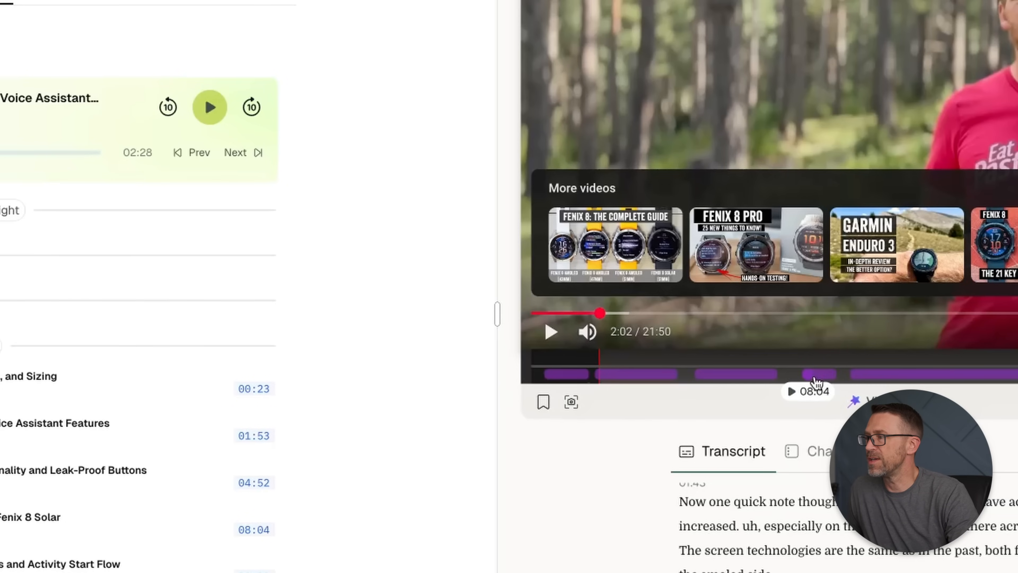
pyautogui.moveTo(888, 379)
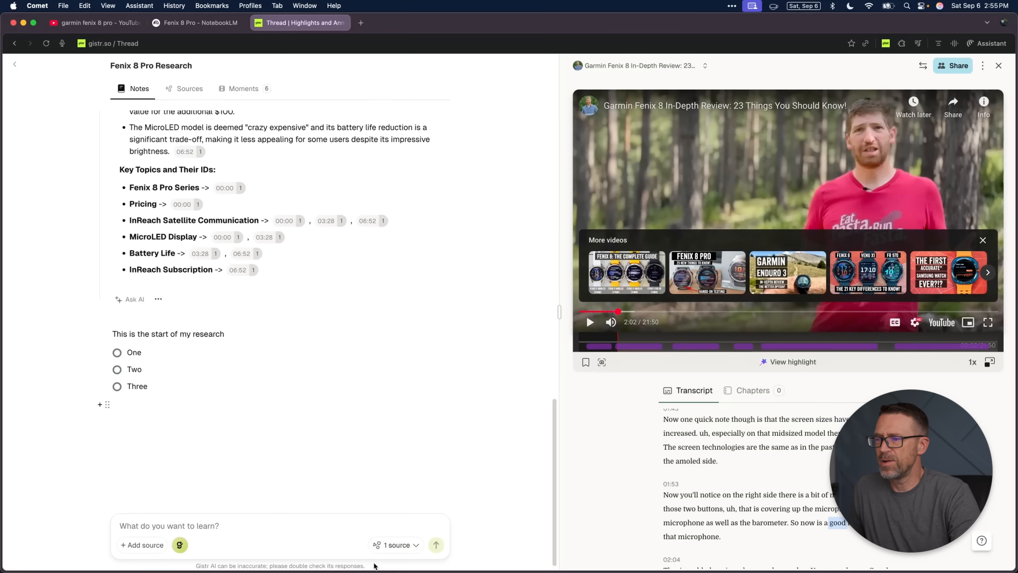
# Step: Include all four YouTube sources in the AI's context for the thread's next question
pyautogui.click(406, 548)
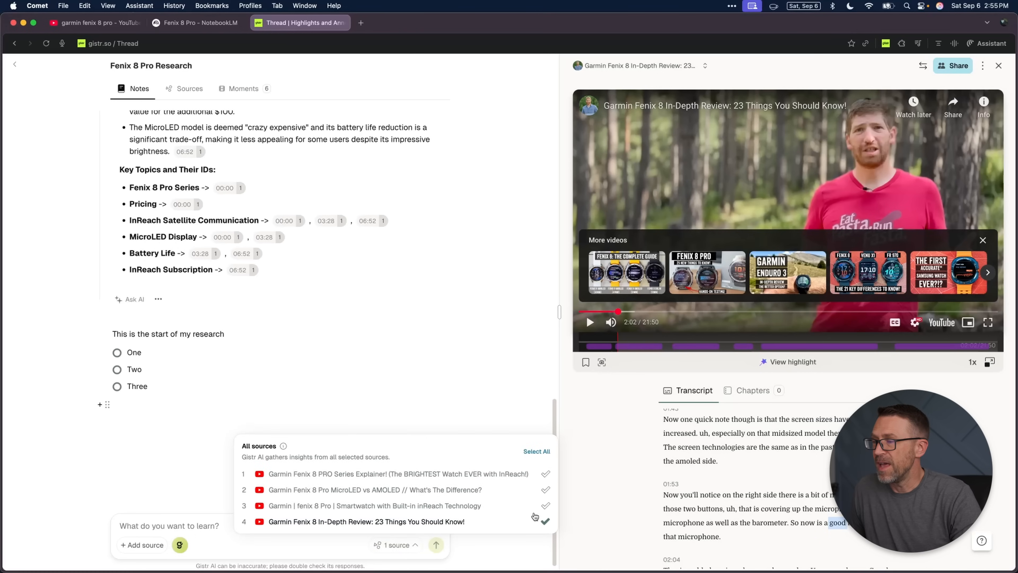
pyautogui.click(545, 506)
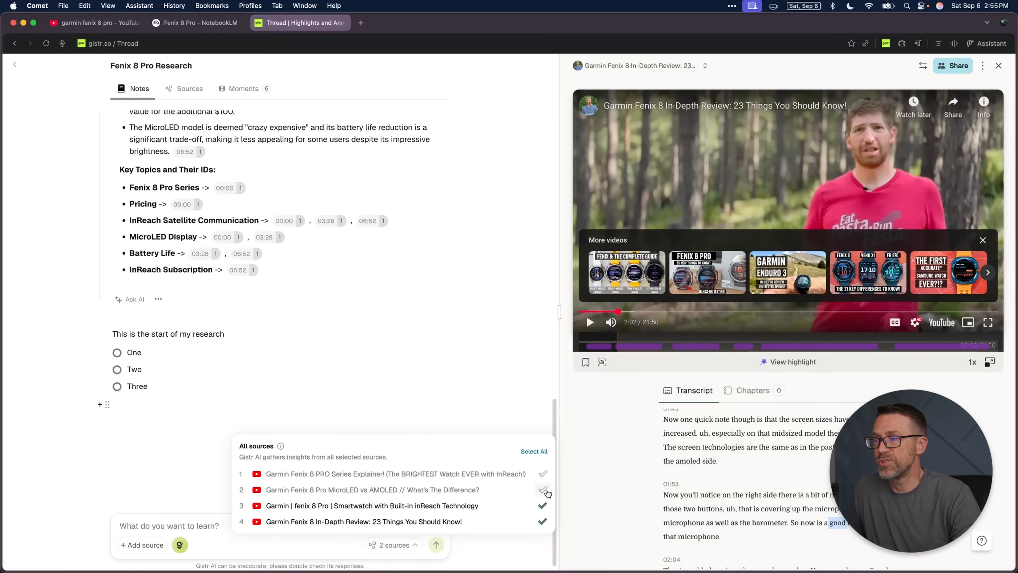
pyautogui.click(544, 475)
pyautogui.click(535, 452)
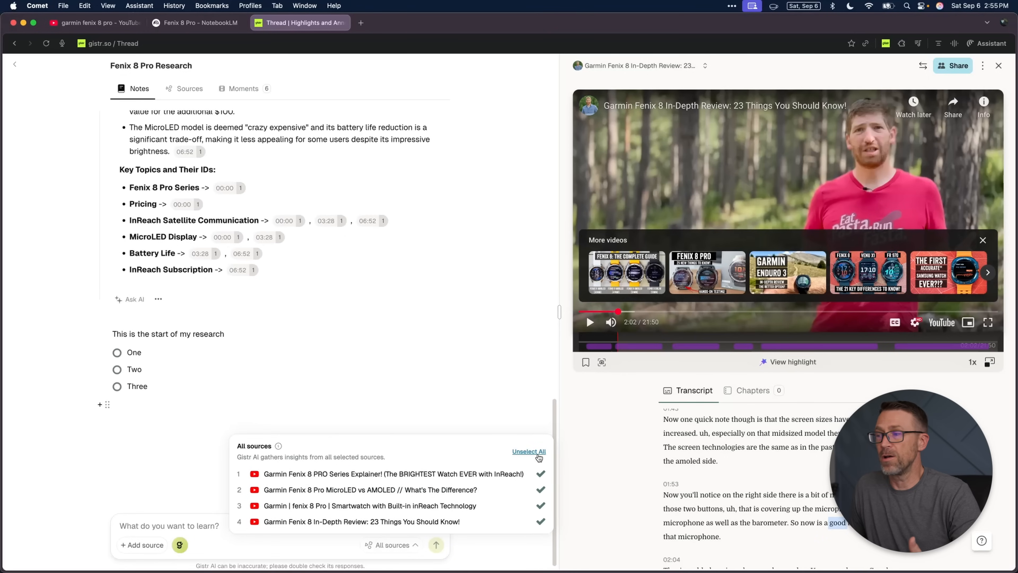
# Step: Ask the AI to "Create a table showing the differences between the Fenix 8 and the Fenix 8 Pro" and read through the table
pyautogui.click(199, 526)
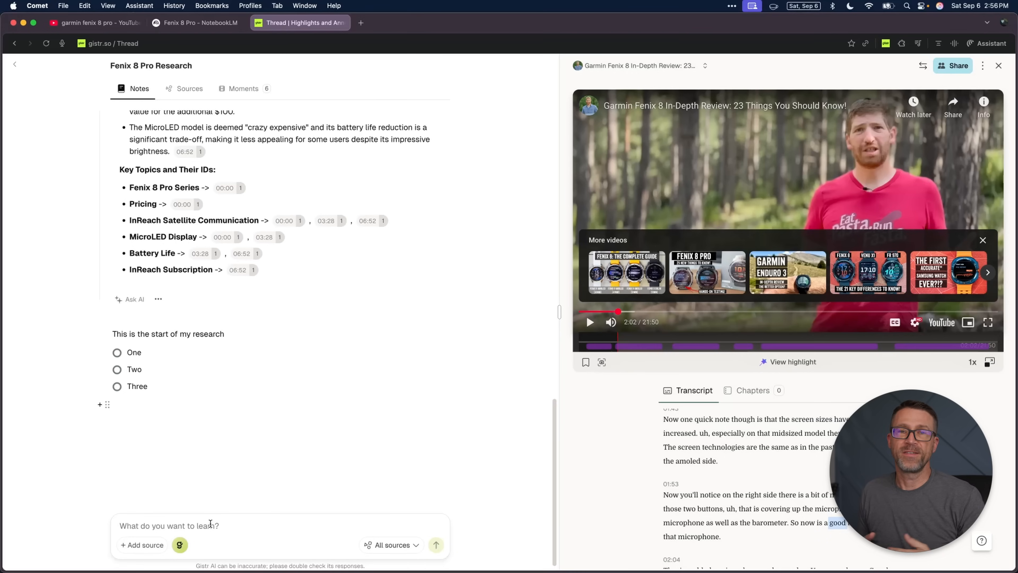
pyautogui.write('Create a table')
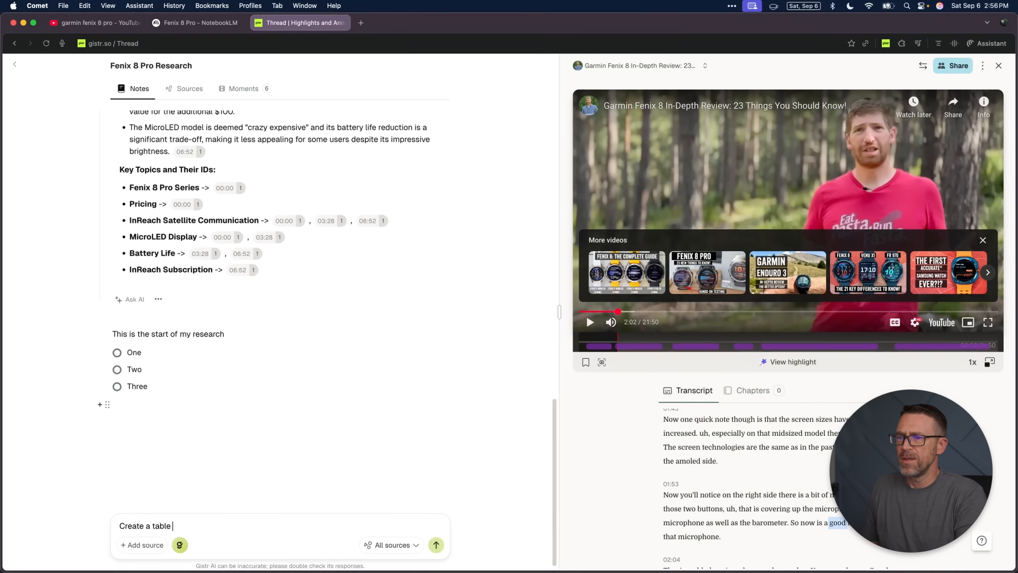
pyautogui.write(' showing the differences betwe')
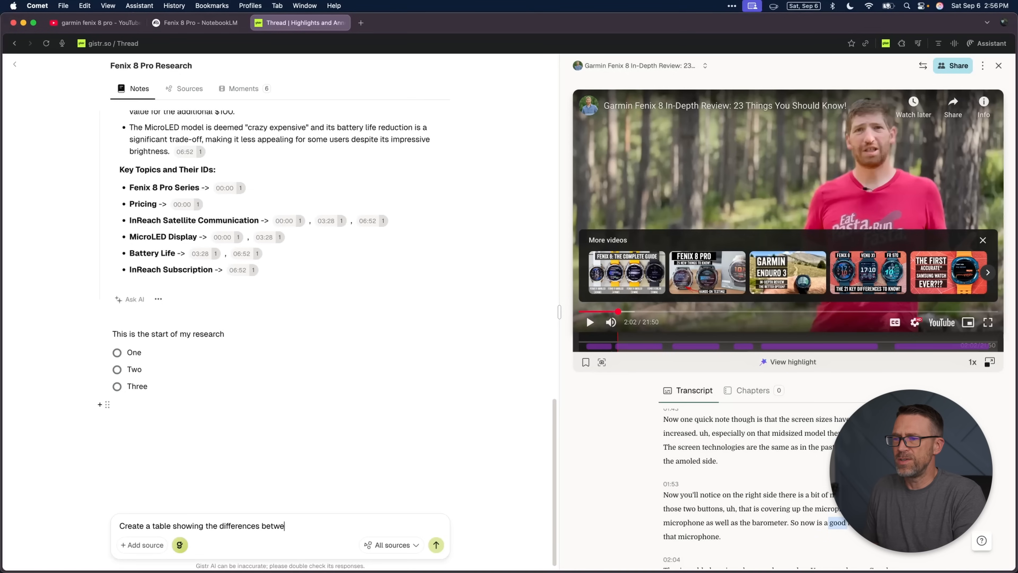
pyautogui.write('en the Fenix 8 and the Fen')
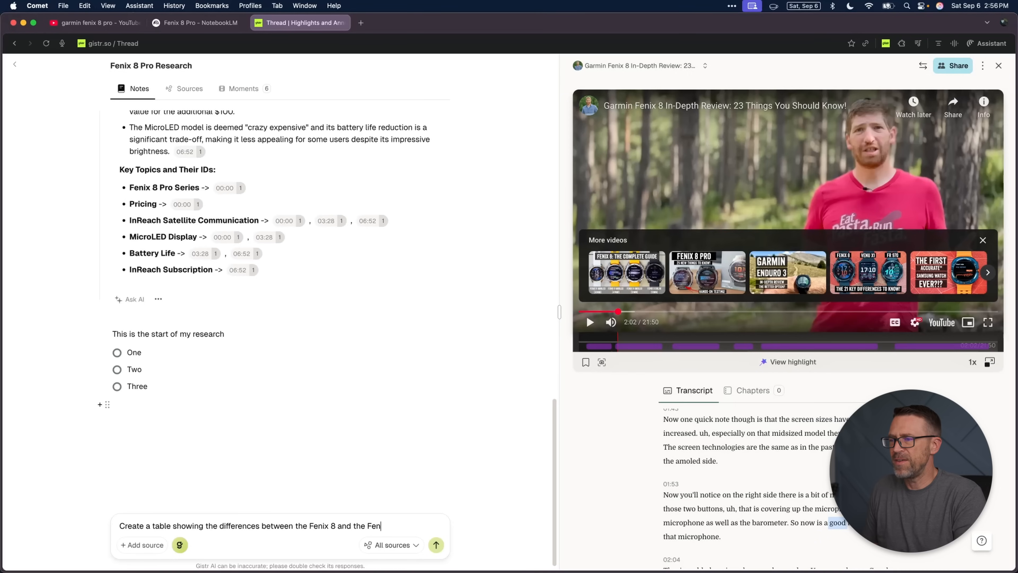
pyautogui.press('Return')
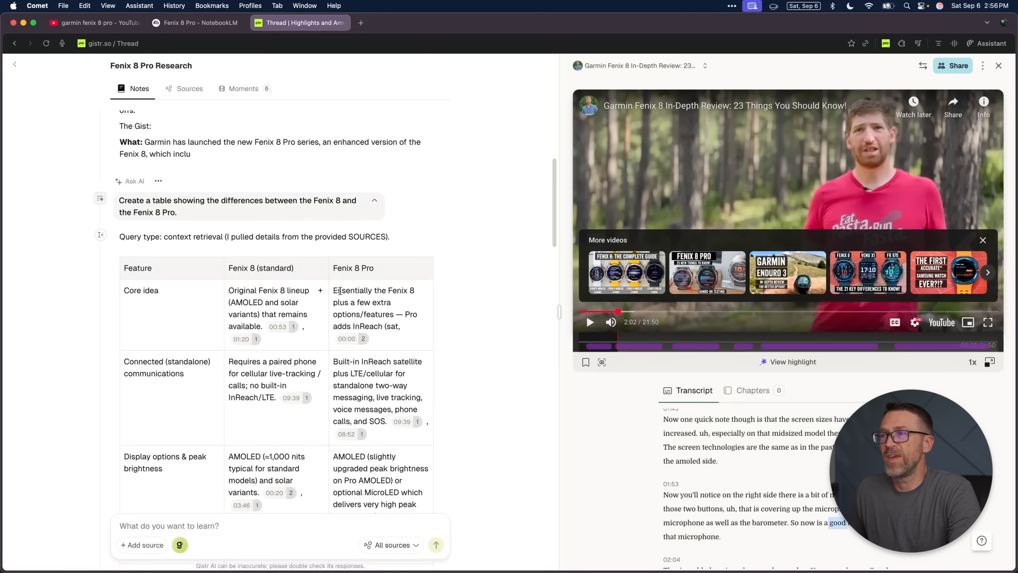
pyautogui.scroll(-5, 346, 292)
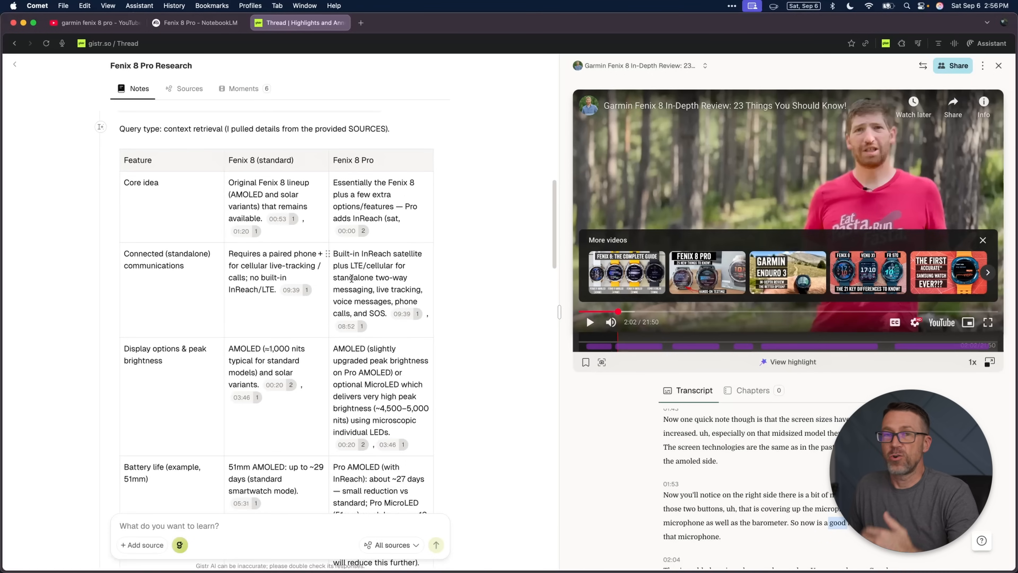
pyautogui.scroll(-1, 357, 280)
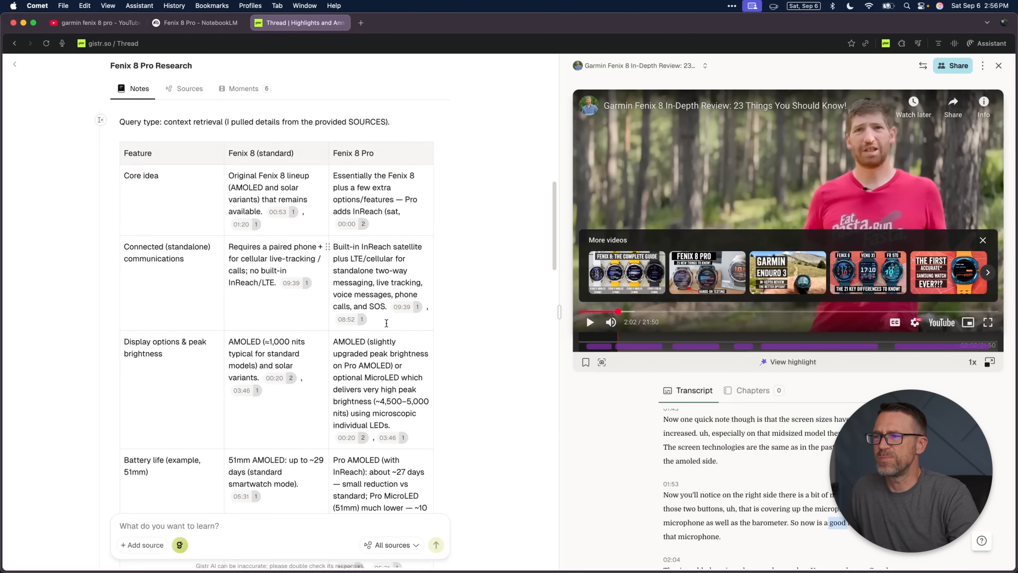
pyautogui.scroll(-2, 387, 324)
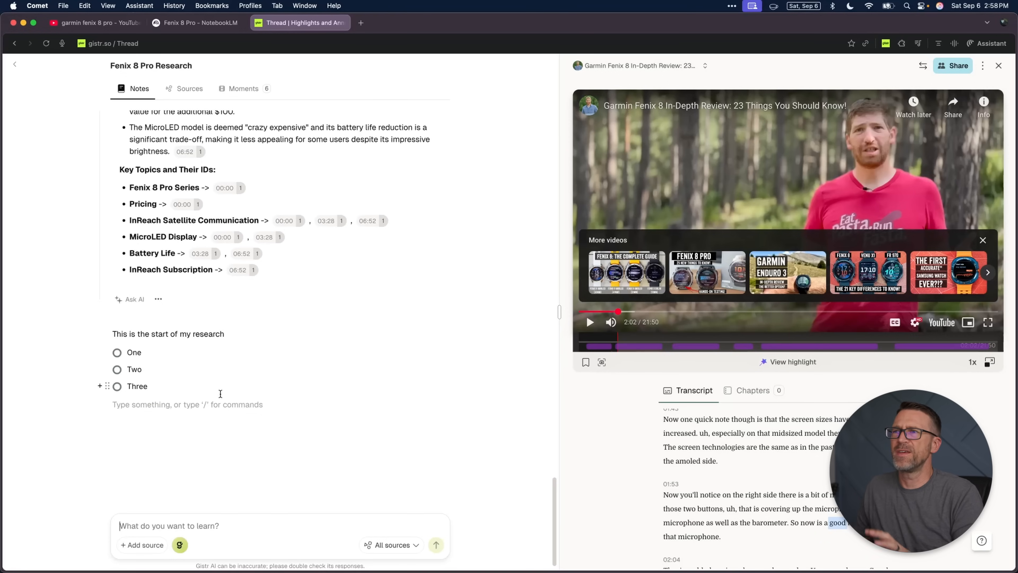
# Step: Add a Heading 1 reading "Prices" below the Key Topics list in the notes
pyautogui.scroll(4, 288, 307)
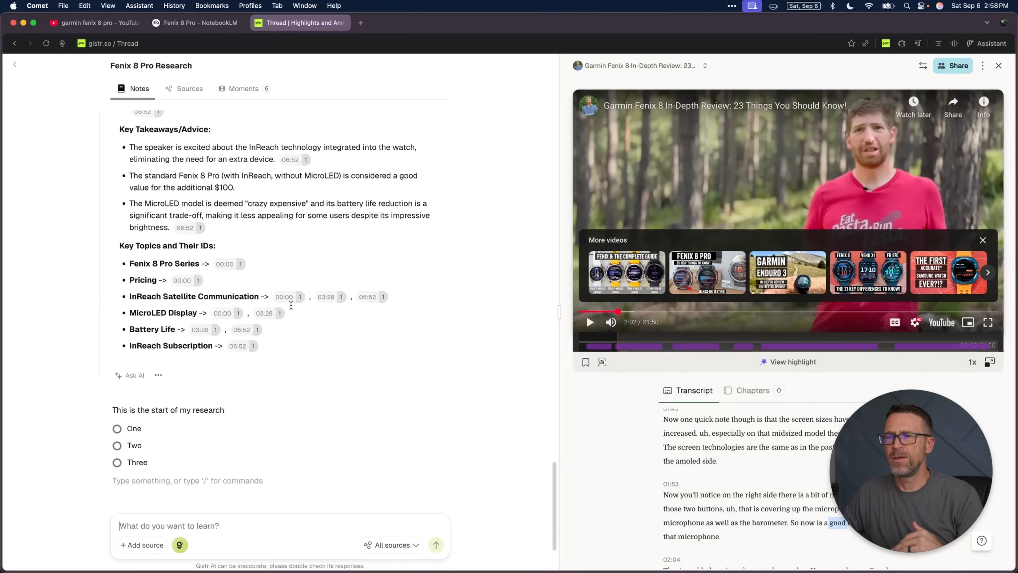
pyautogui.scroll(-4, 291, 306)
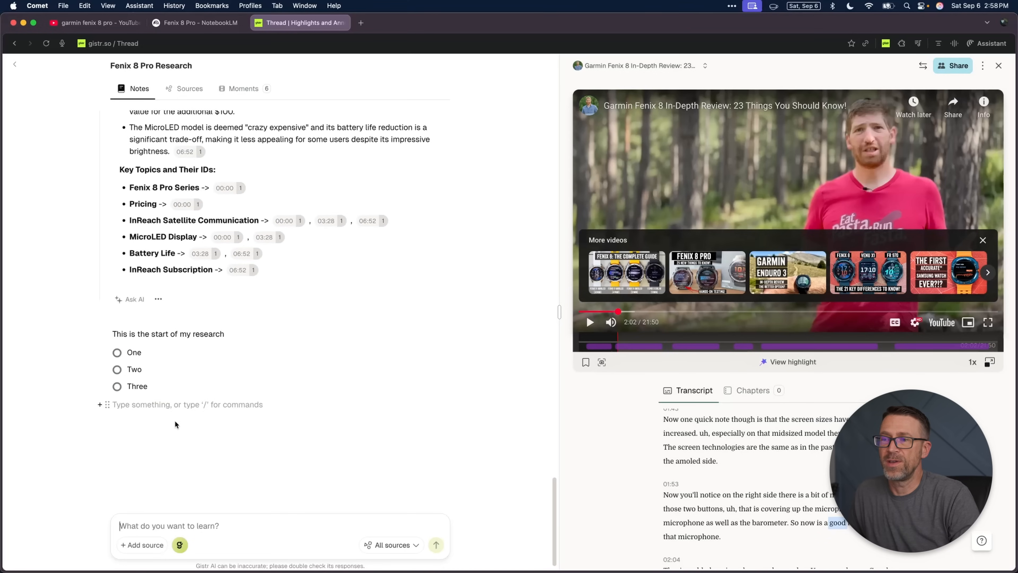
pyautogui.click(293, 270)
pyautogui.press('Return')
pyautogui.press('BackSpace')
pyautogui.write('/')
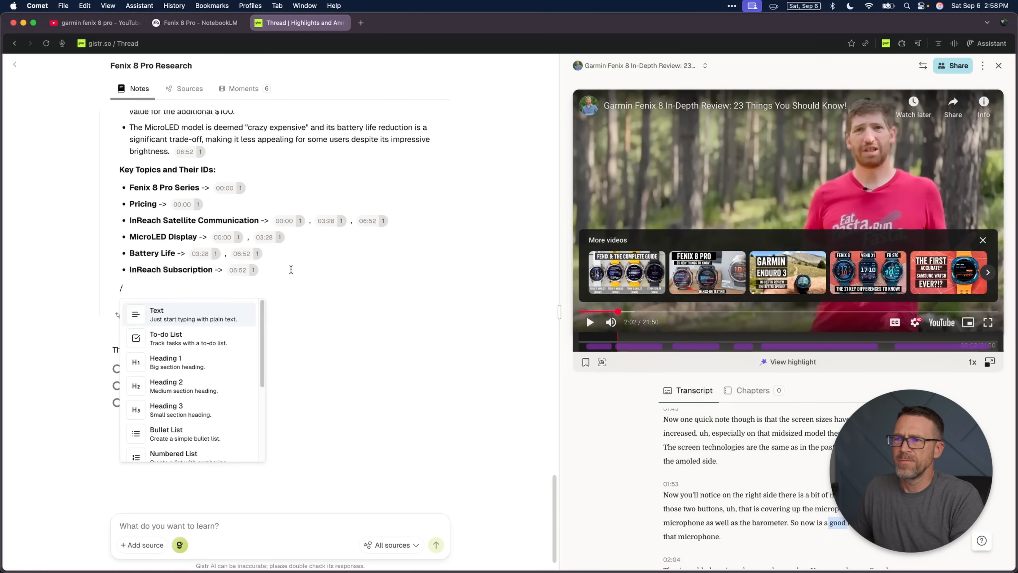
pyautogui.click(212, 362)
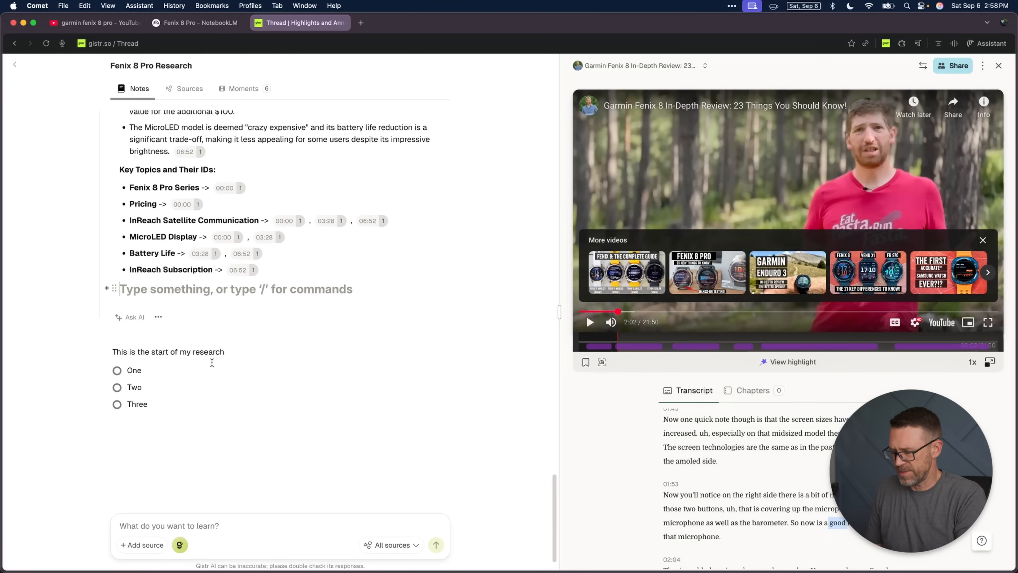
pyautogui.write('Prices')
pyautogui.press('Return')
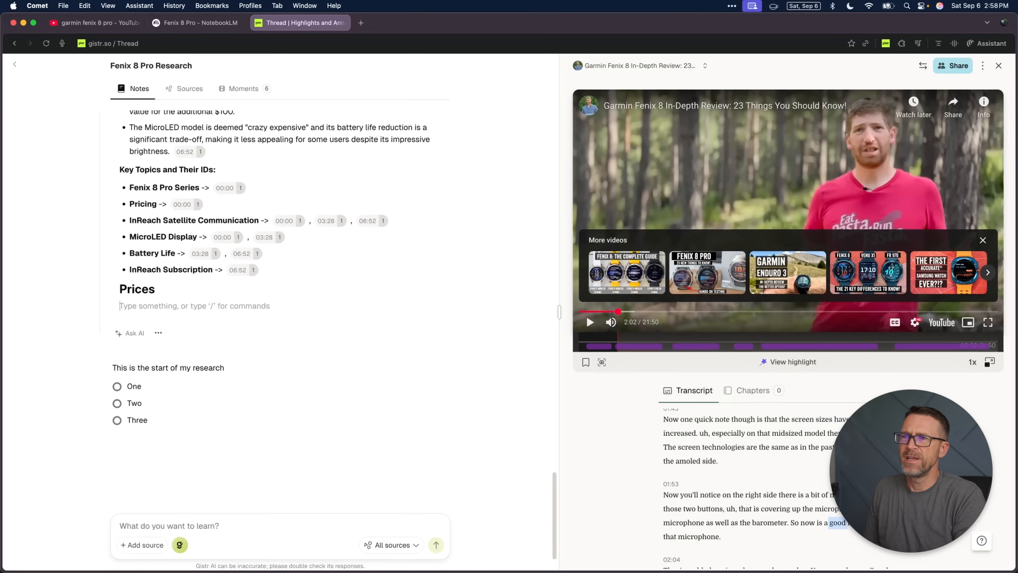
# Step: Ask the AI "What are the prices of all the new models?" under the Prices heading and read through each model's price
pyautogui.click(144, 333)
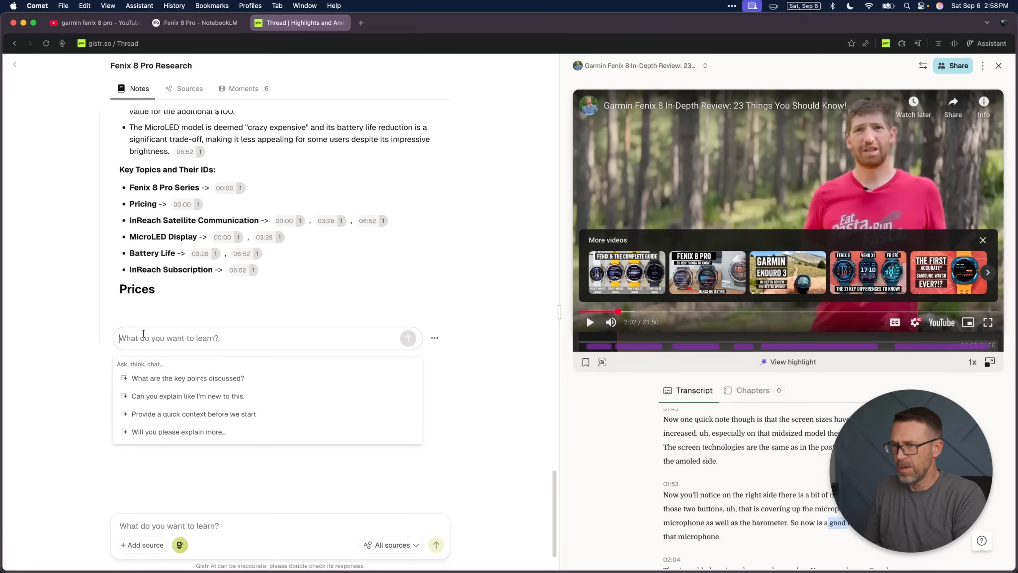
pyautogui.write('What are the')
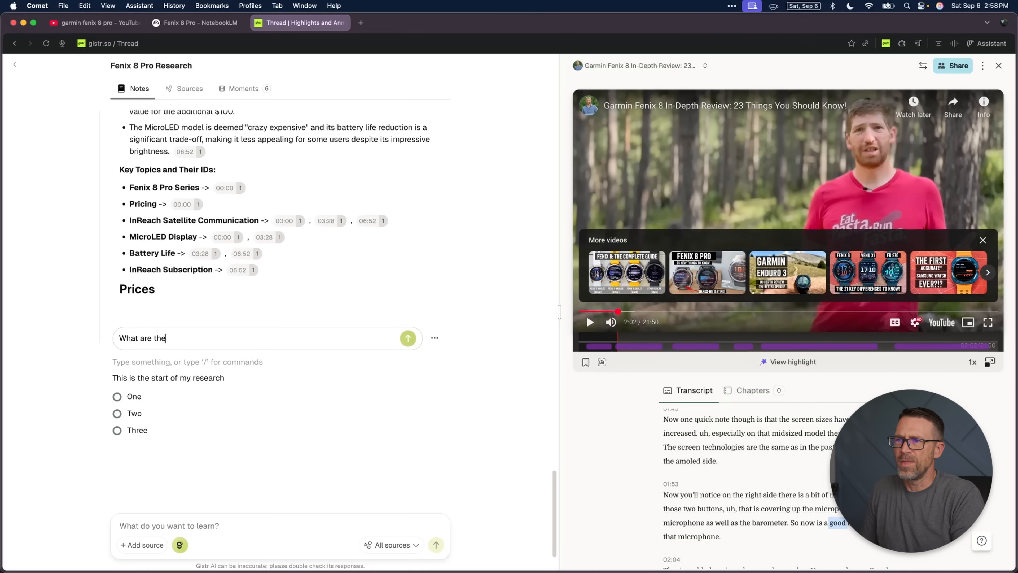
pyautogui.write(' prices of all the new models?')
pyautogui.press('Return')
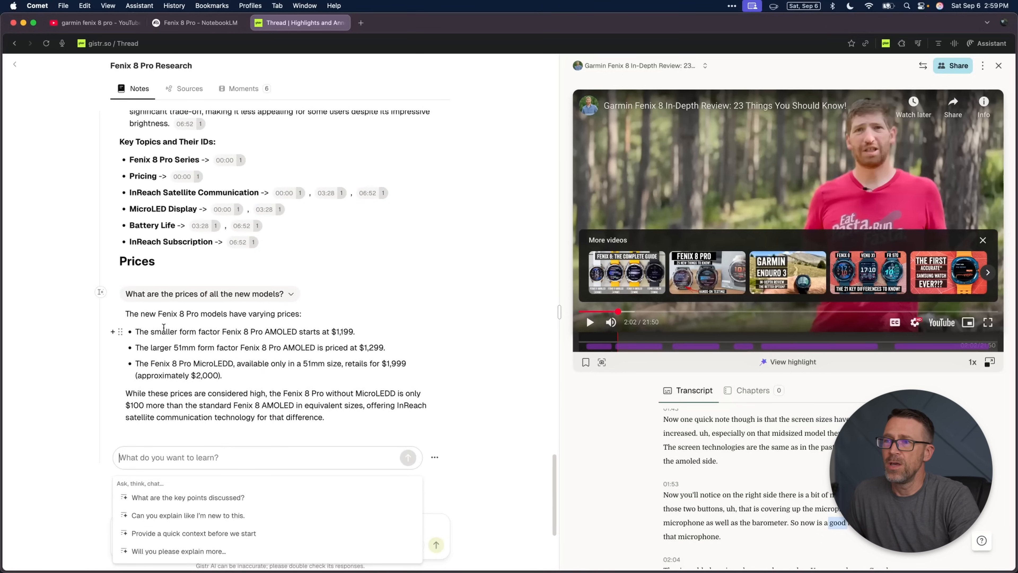
pyautogui.moveTo(176, 329); pyautogui.dragTo(355, 331)
pyautogui.moveTo(296, 348); pyautogui.dragTo(383, 348)
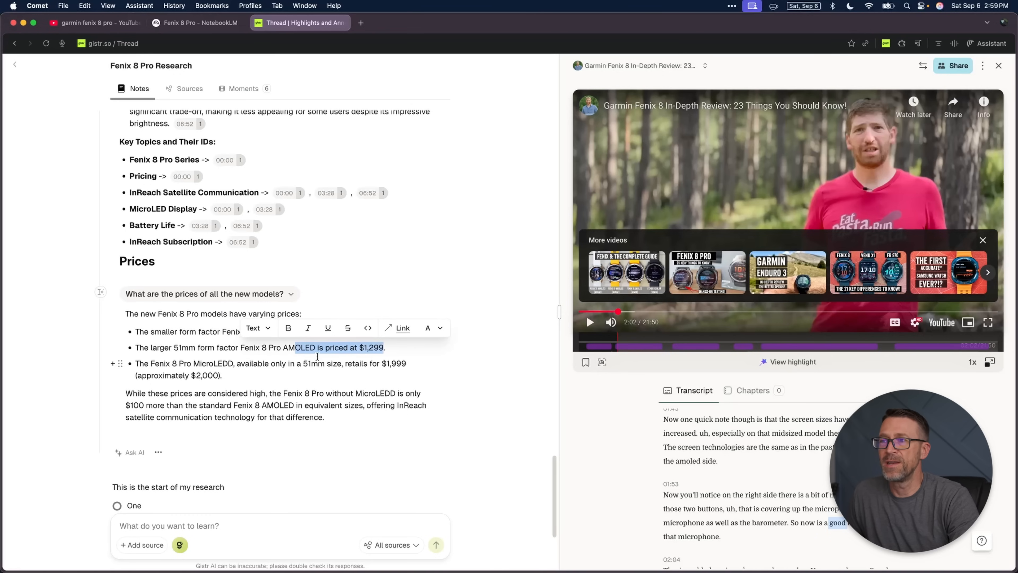
pyautogui.moveTo(317, 356); pyautogui.dragTo(406, 365)
pyautogui.click(395, 371)
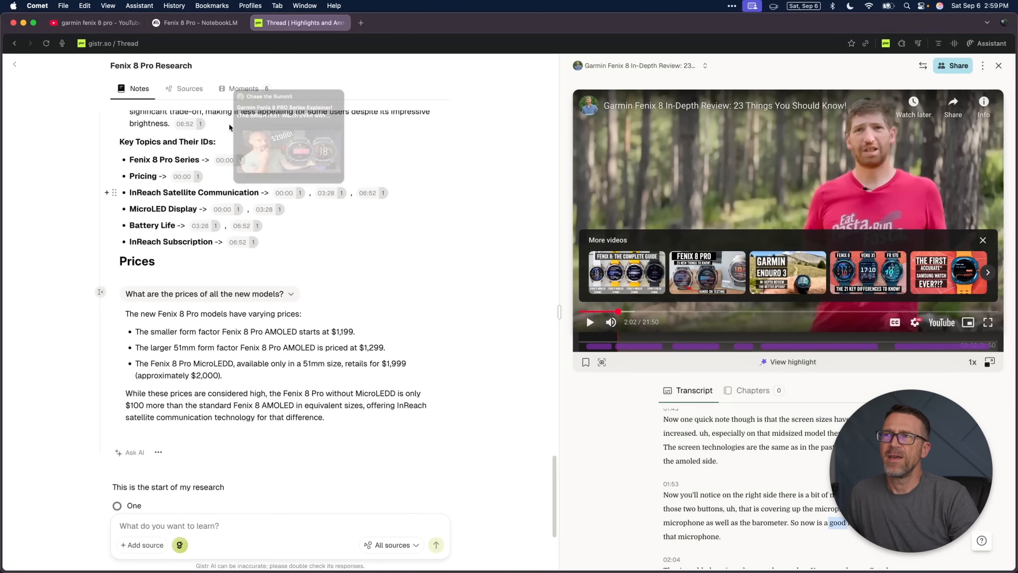
# Step: View the PRO Series Explainer from the thread's sources, followed by the MicroLED vs AMOLED video and its transcript
pyautogui.click(197, 23)
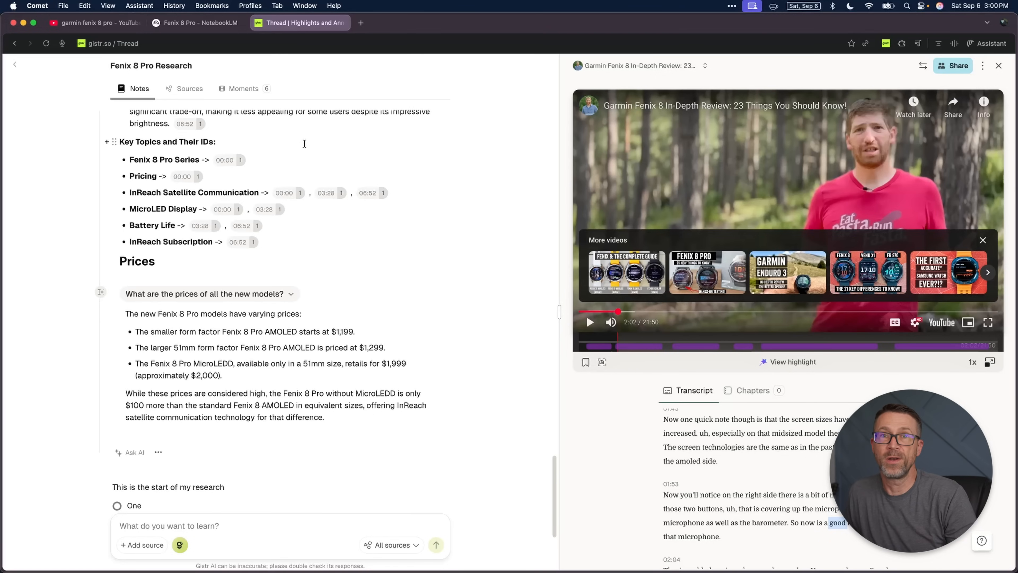
pyautogui.click(197, 93)
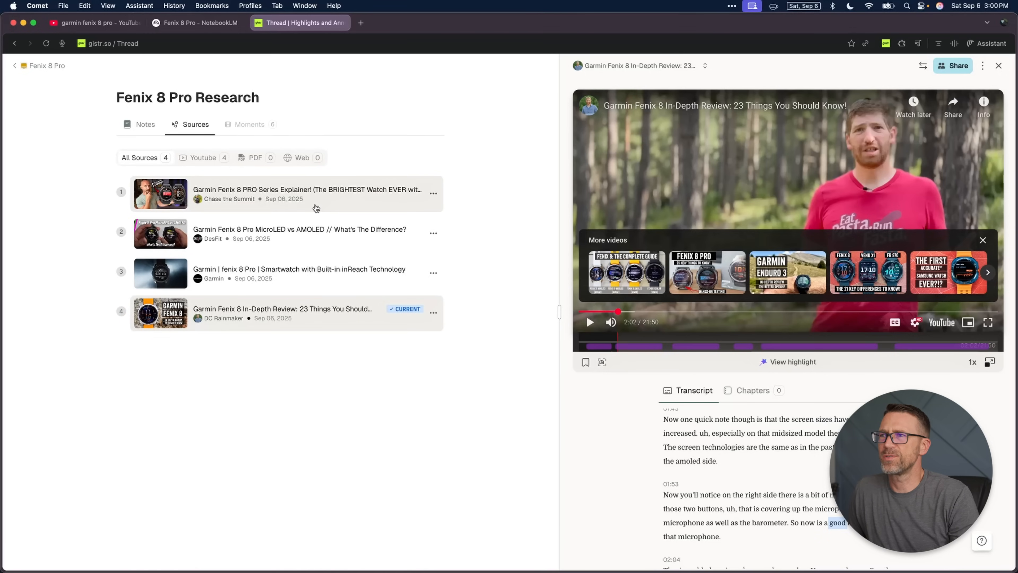
pyautogui.click(318, 194)
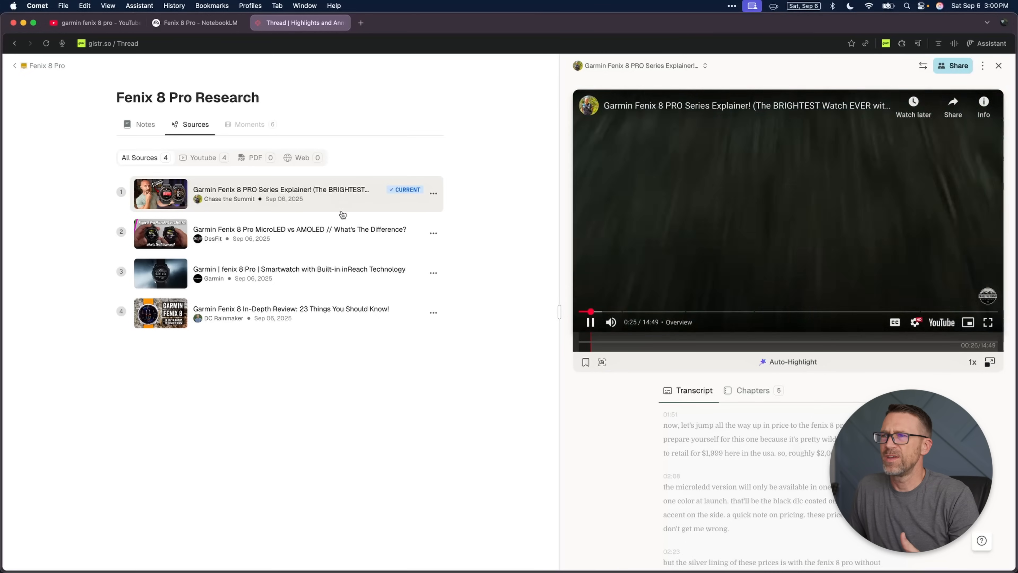
pyautogui.click(307, 235)
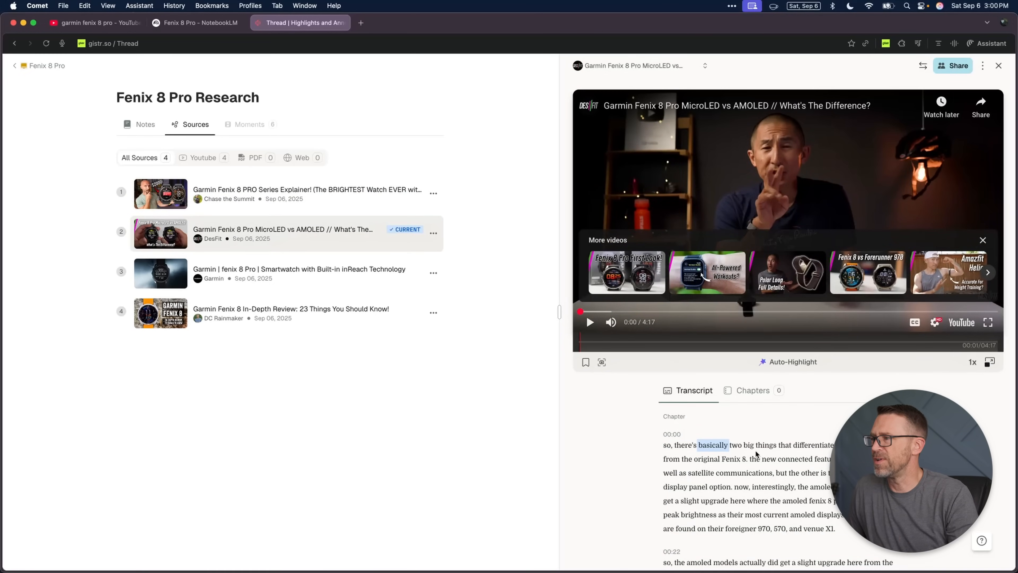
pyautogui.scroll(-2, 756, 454)
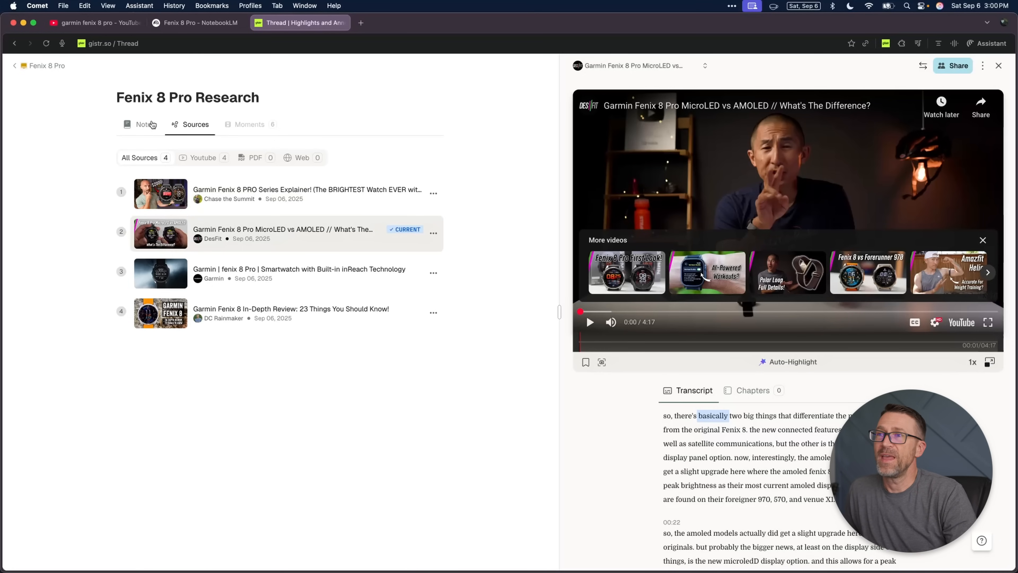
# Step: Return to the end of the notes and include all four sources in the AI's context again
pyautogui.click(146, 123)
pyautogui.scroll(-5, 316, 339)
pyautogui.scroll(-15, 317, 339)
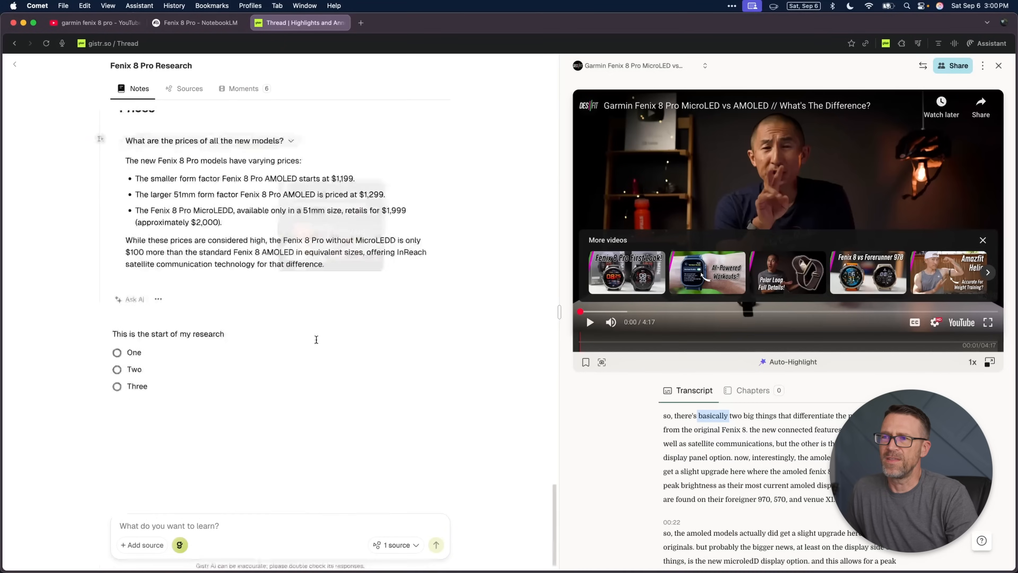
pyautogui.click(395, 552)
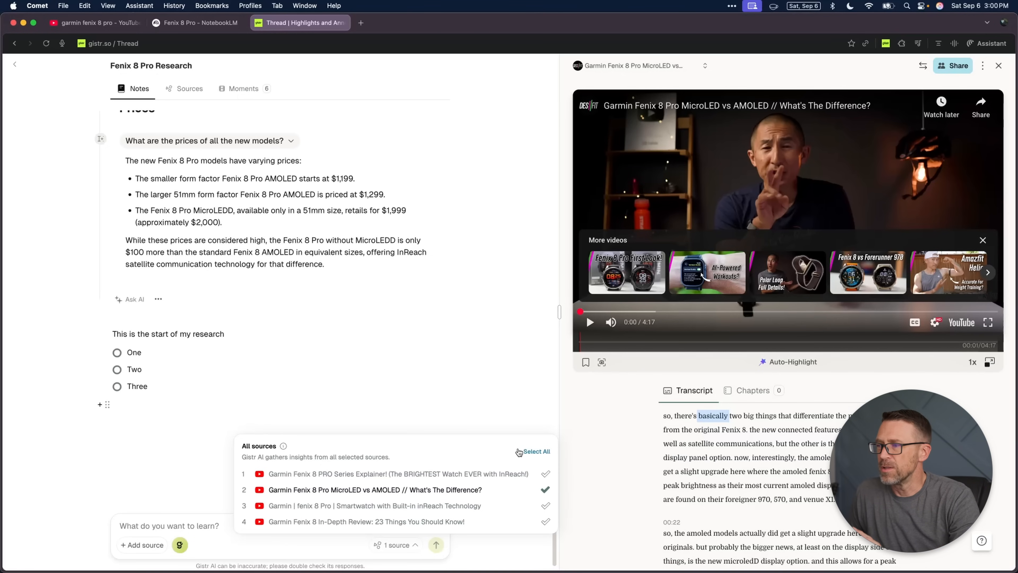
pyautogui.click(530, 453)
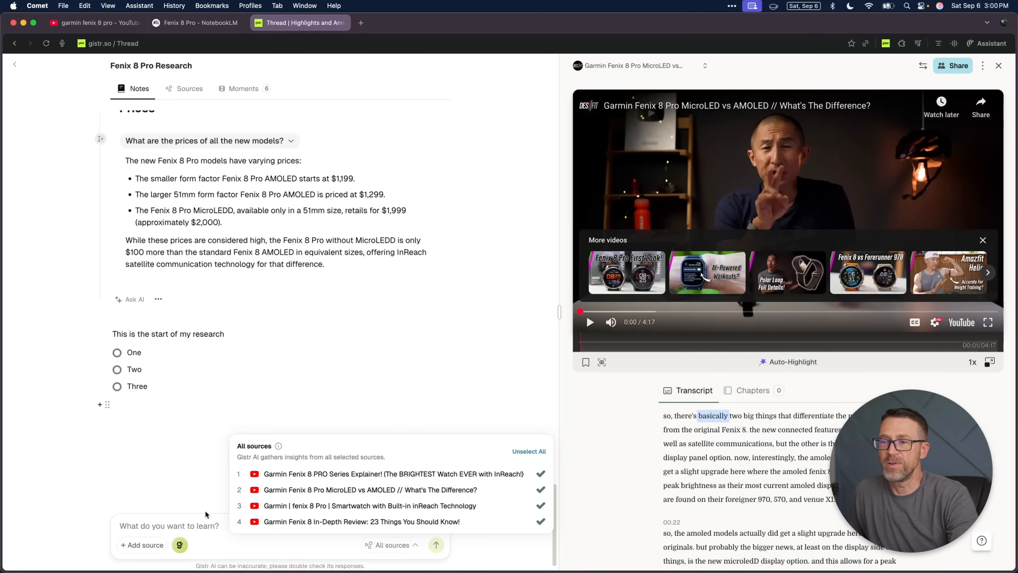
pyautogui.click(194, 520)
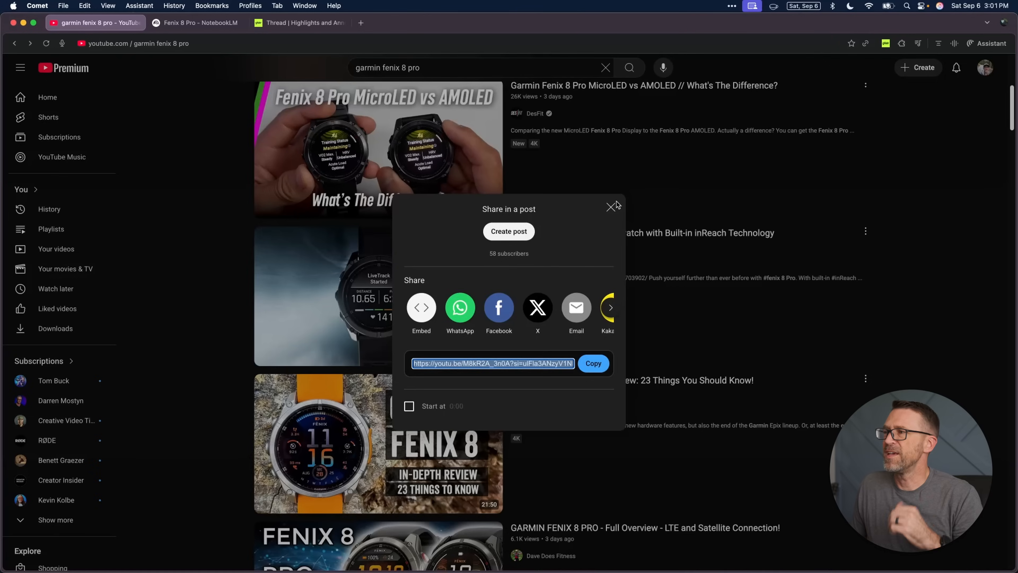
# Step: Switch to YouTube, open and pause the video "Garmin Fenix 8 Pro MicroLED vs AMOLED // What's The Difference?", and open the Gistr extension popup
pyautogui.click(608, 206)
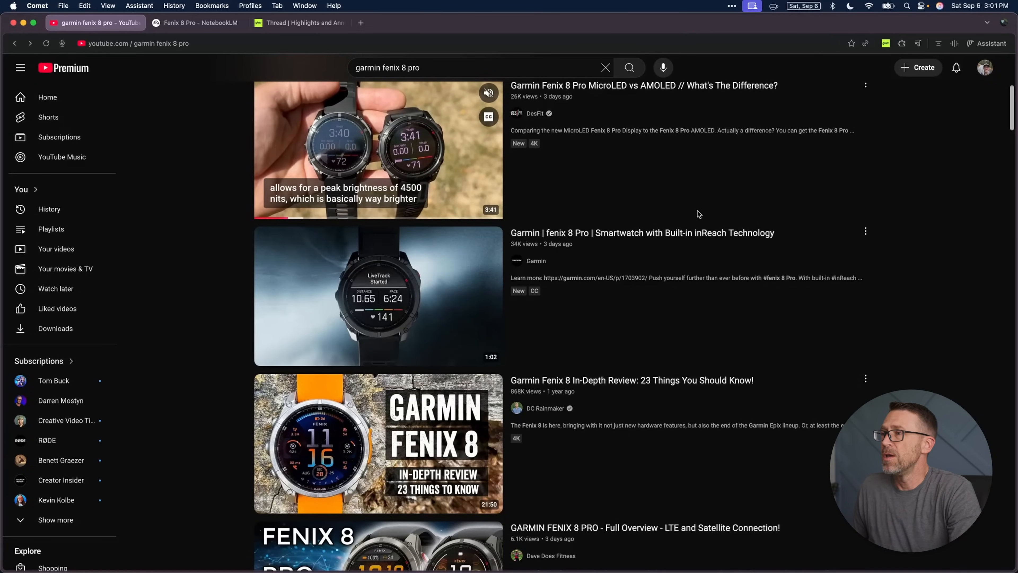
pyautogui.scroll(3, 668, 233)
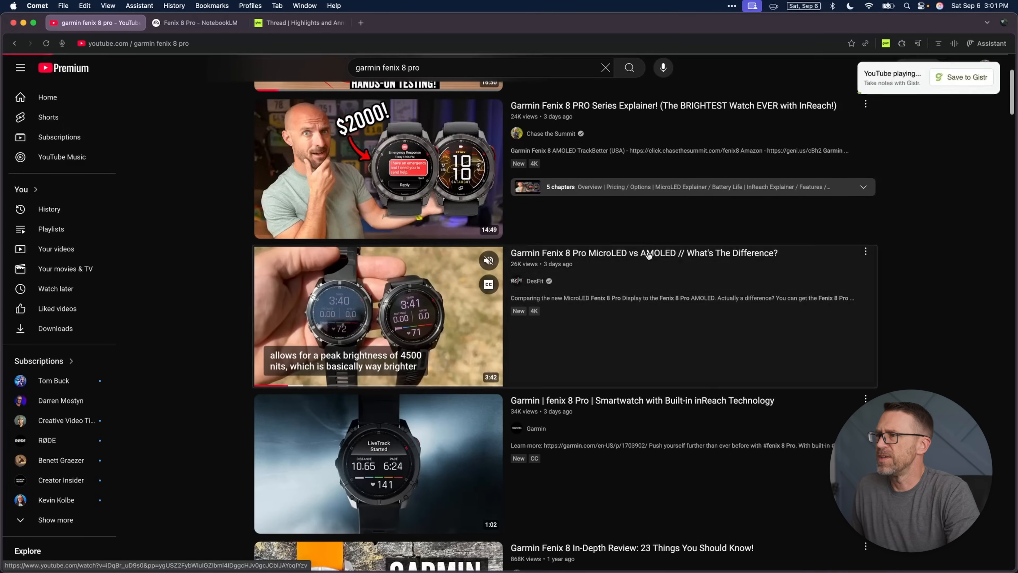
pyautogui.click(611, 259)
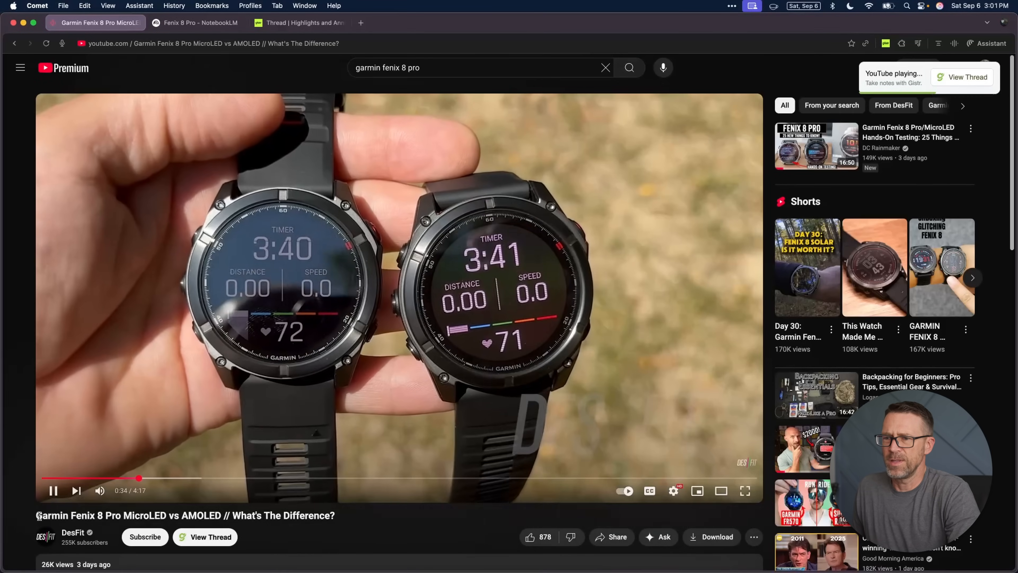
pyautogui.click(54, 490)
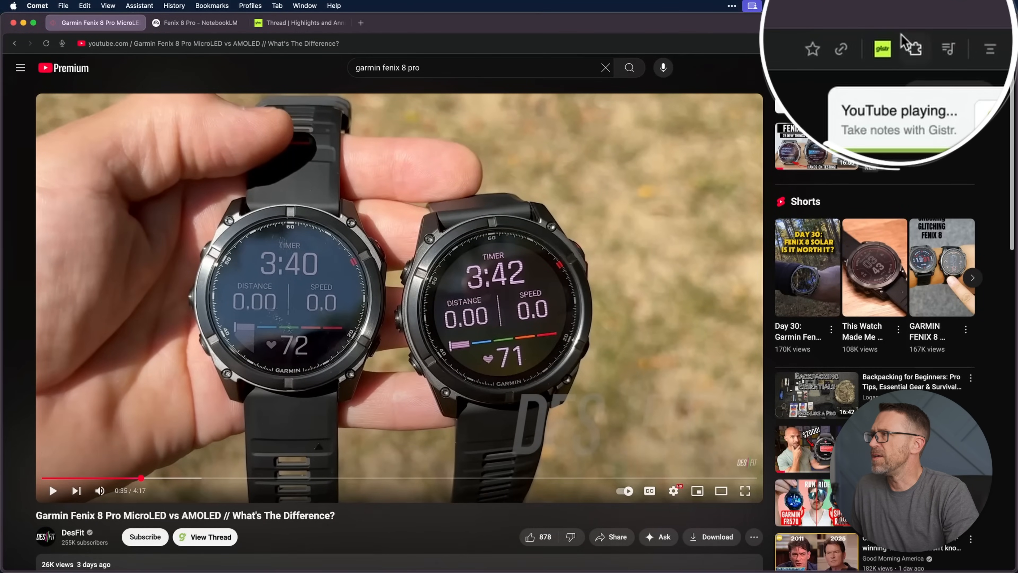
pyautogui.click(886, 43)
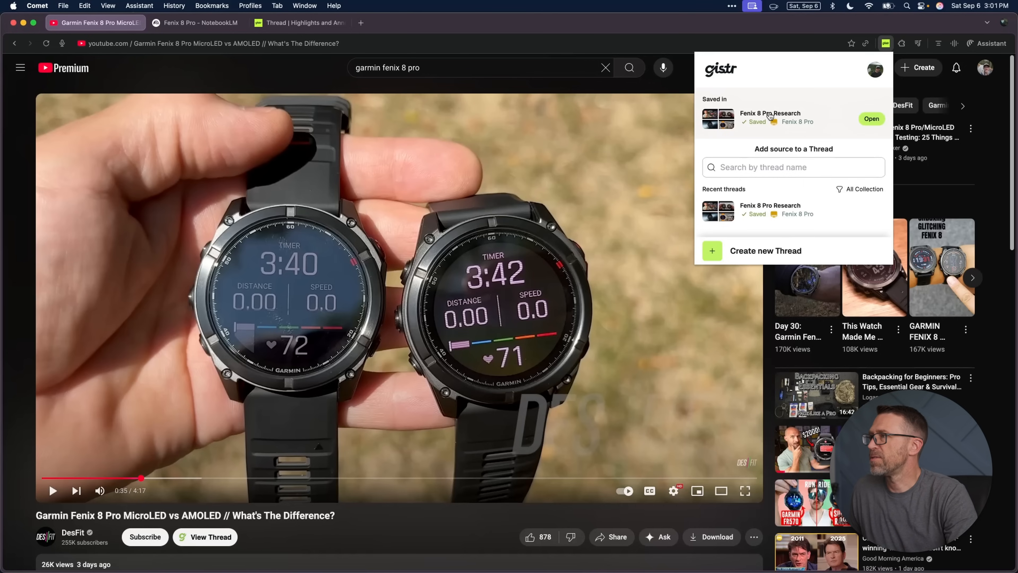
# Step: Open the saved Fenix 8 Pro Research thread beside the YouTube video and add the heading "Satellite Features" below the checklist
pyautogui.click(870, 119)
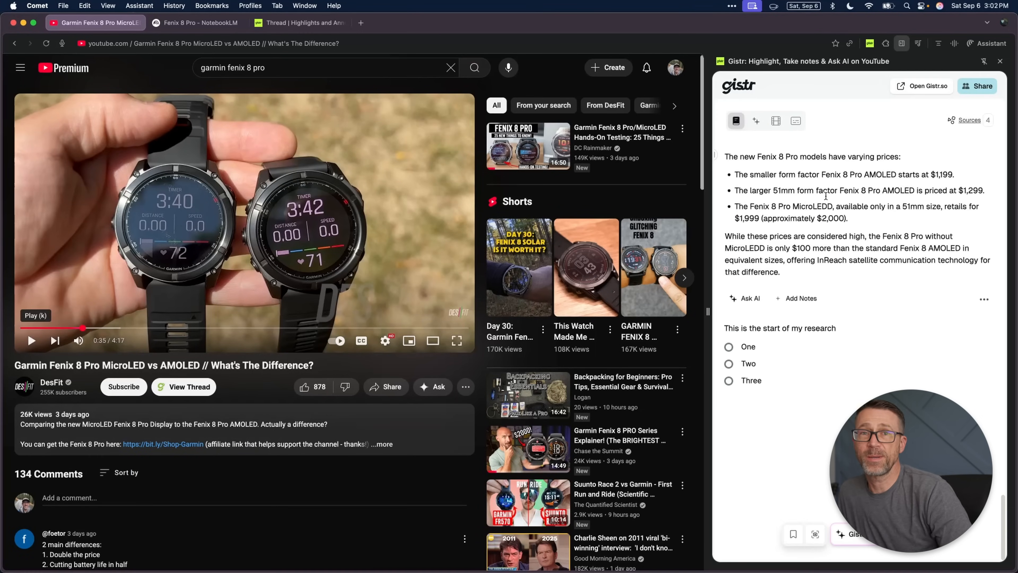
pyautogui.click(808, 414)
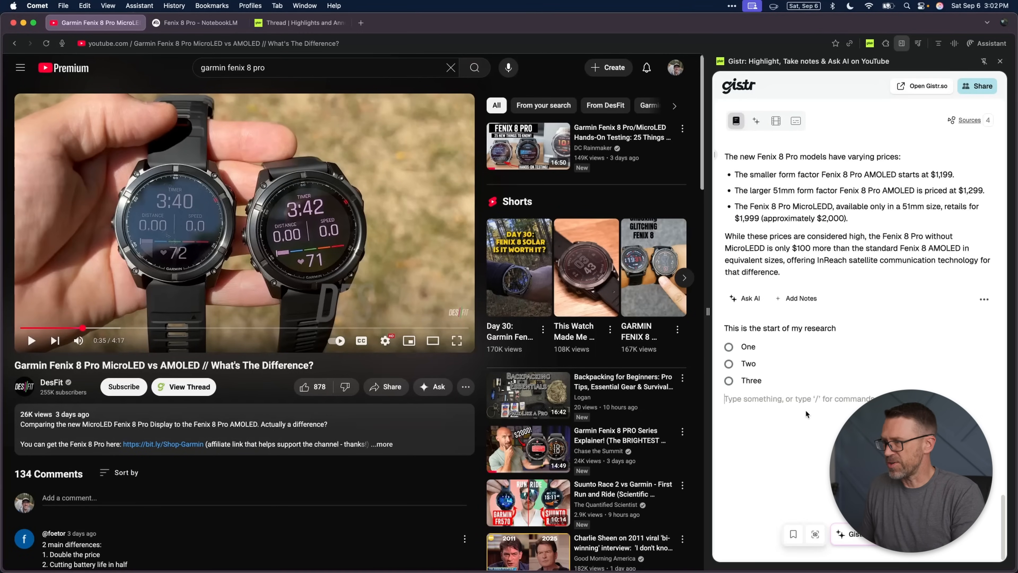
pyautogui.write('/')
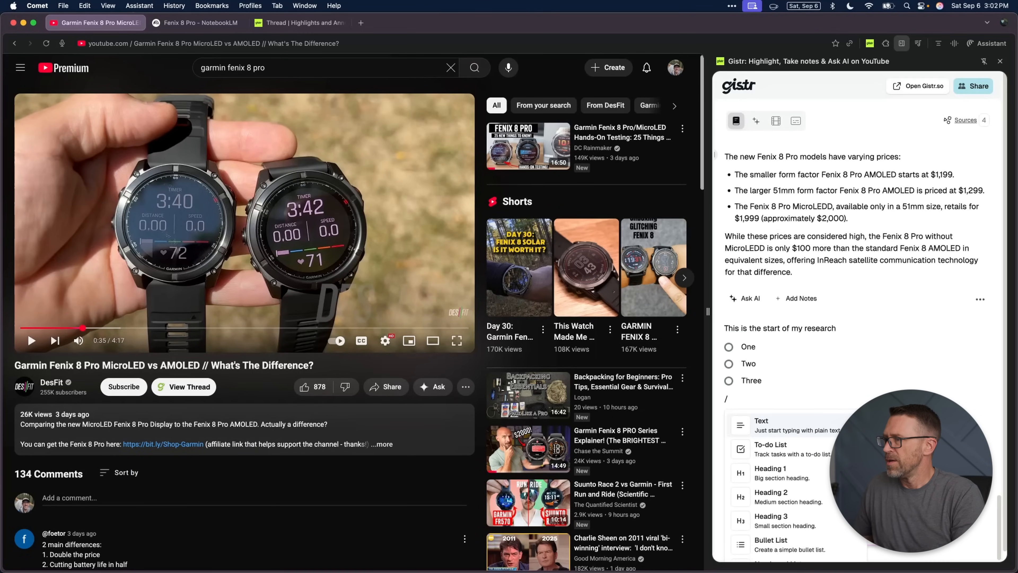
pyautogui.press('BackSpace')
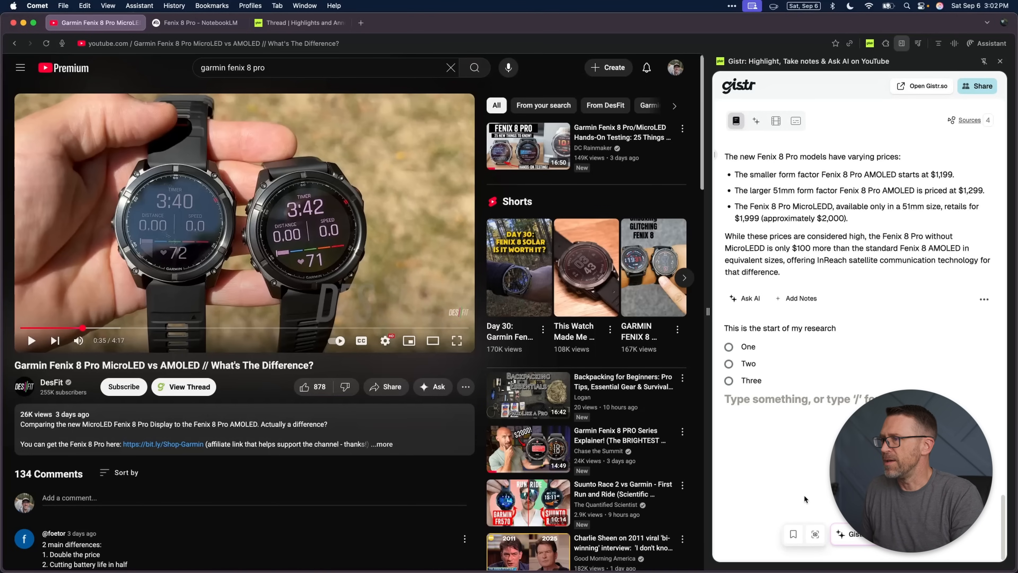
pyautogui.write('Satellite Features')
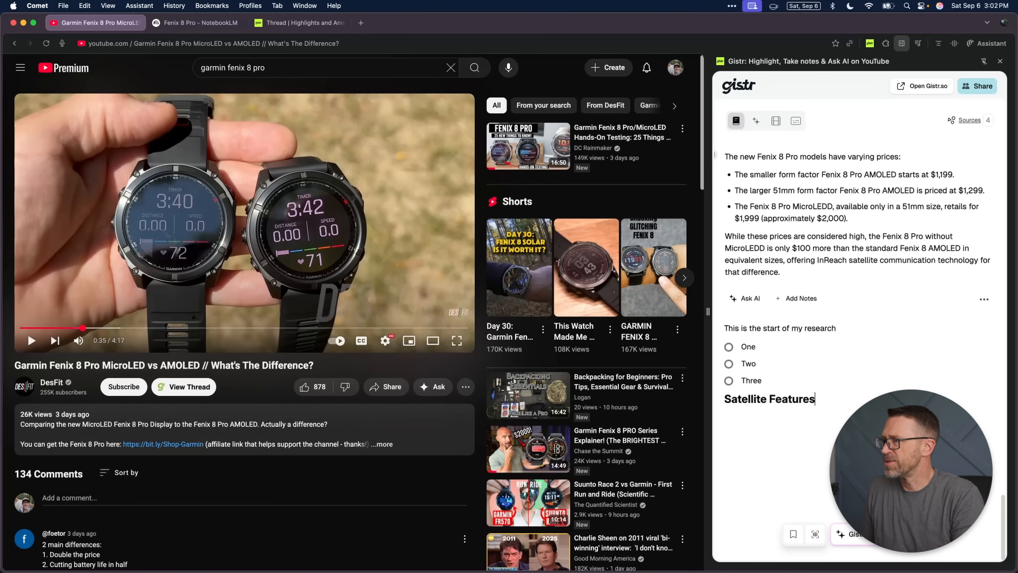
# Step: Ask the Gistr AI in the side panel what satellite features there are, under the Satellite Features heading
pyautogui.press('Return')
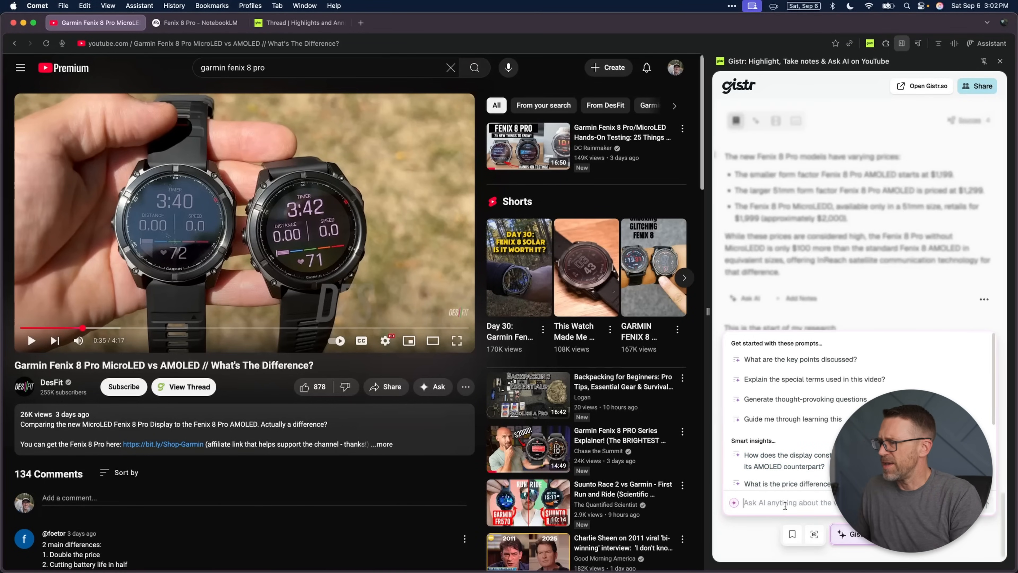
pyautogui.write('What satellite features do t')
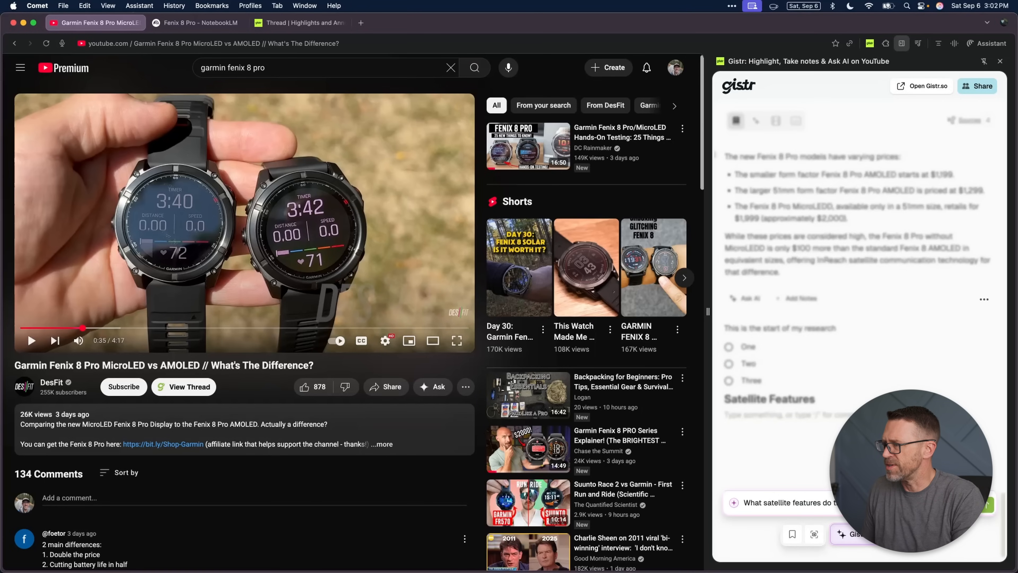
pyautogui.press('Return')
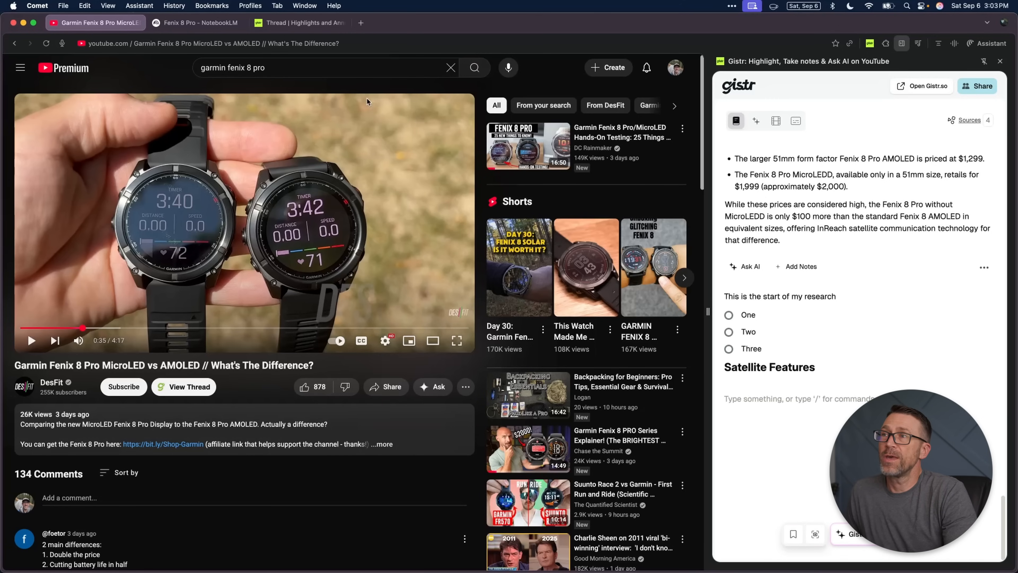
# Step: Switch to the full Gistr thread, try the screen capture on the video, and dismiss the extension promotion
pyautogui.click(281, 23)
pyautogui.click(296, 427)
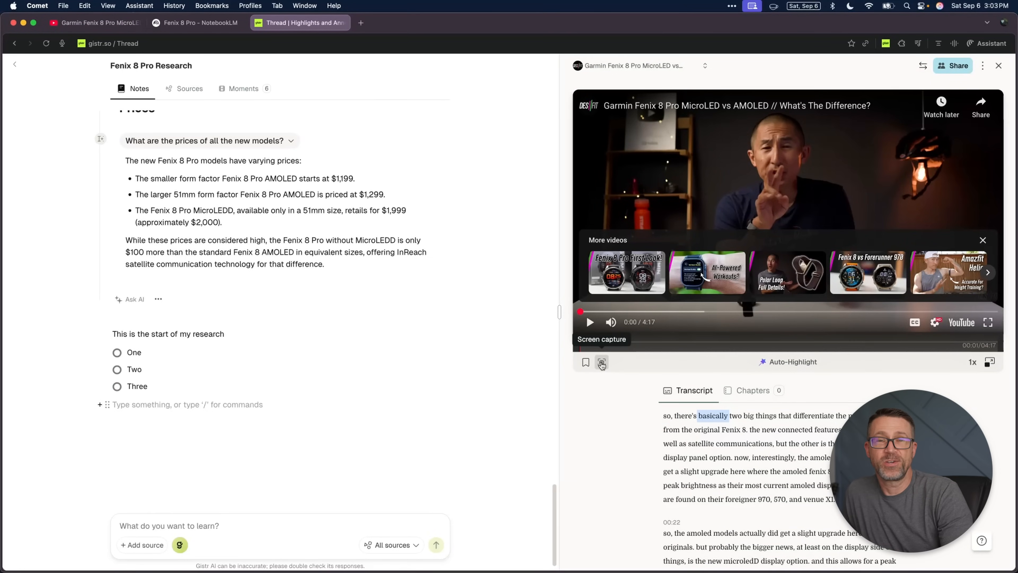
pyautogui.click(601, 364)
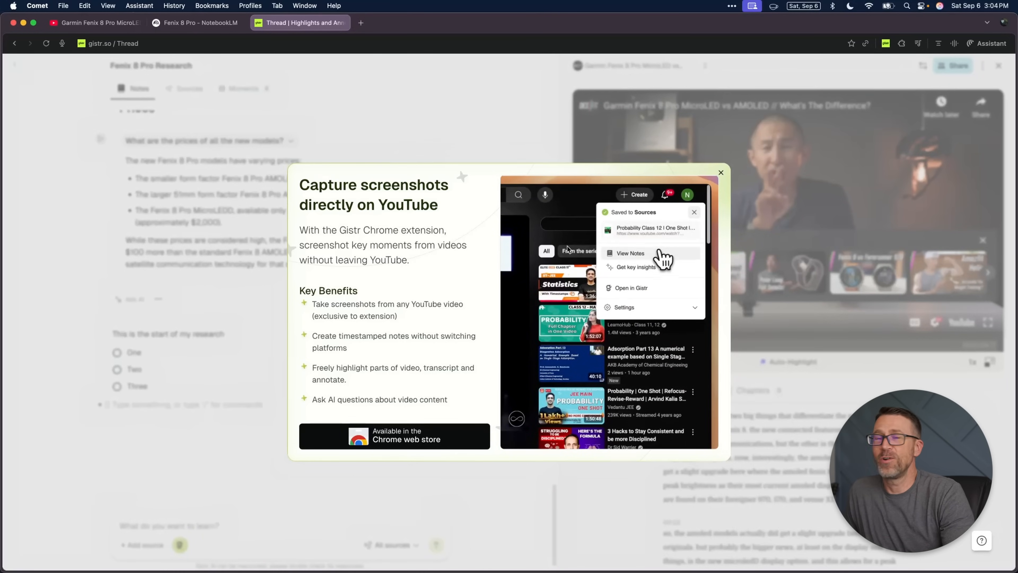
pyautogui.click(721, 172)
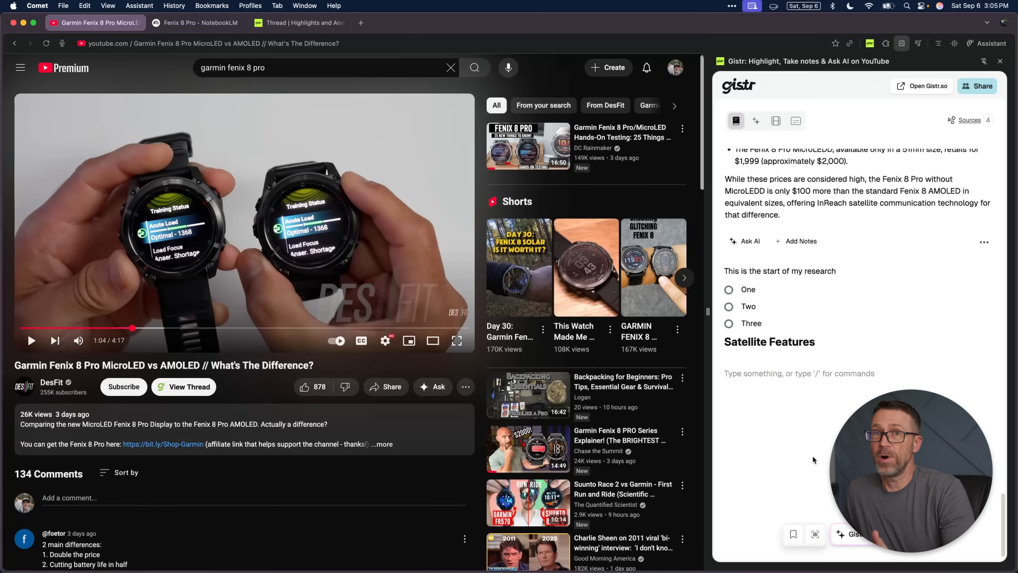
# Step: Back on YouTube, skip the MicroLED vs AMOLED video ahead to about 1:26
pyautogui.moveTo(535, 377)
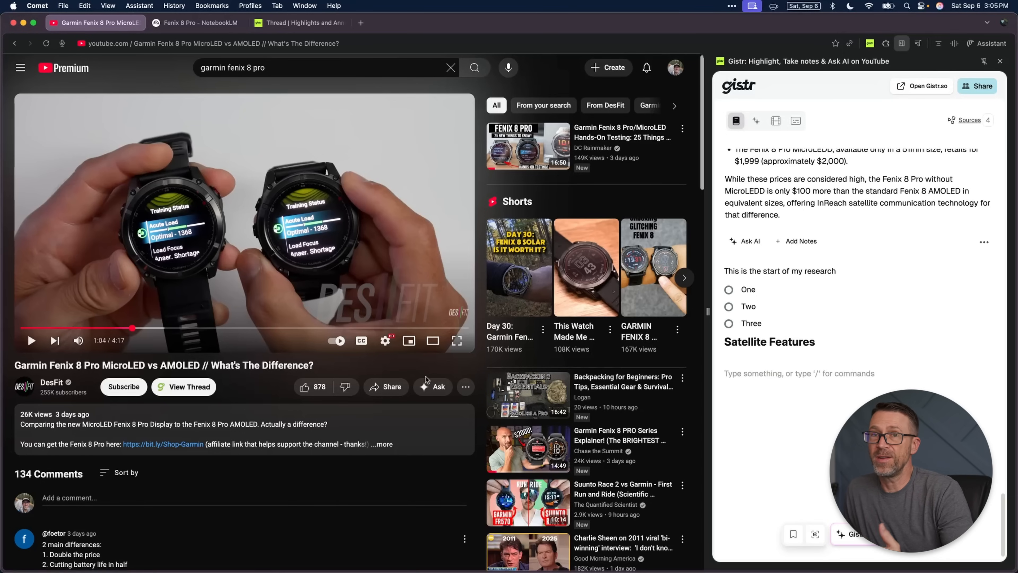
pyautogui.moveTo(135, 328); pyautogui.dragTo(160, 328)
pyautogui.moveTo(167, 332); pyautogui.dragTo(166, 332)
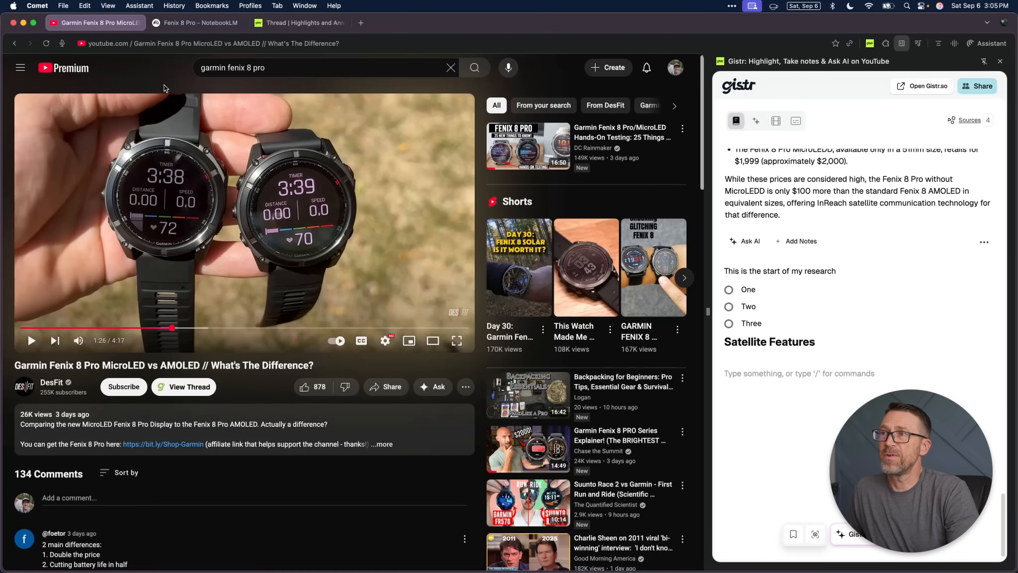
# Step: Return to the Gistr thread, swap the sides of the notes and the video, and restore the original layout
pyautogui.click(278, 24)
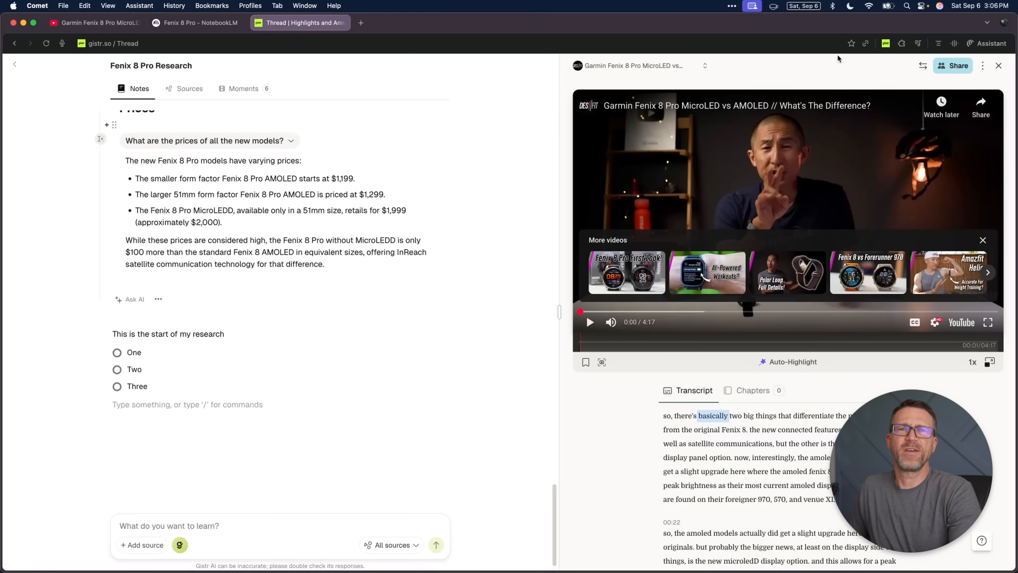
pyautogui.click(922, 67)
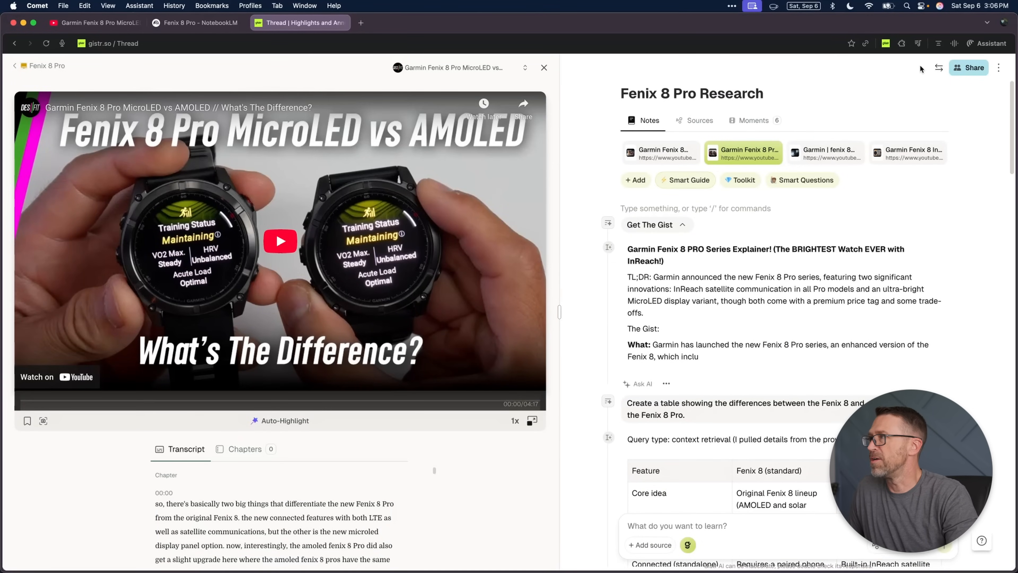
pyautogui.click(935, 69)
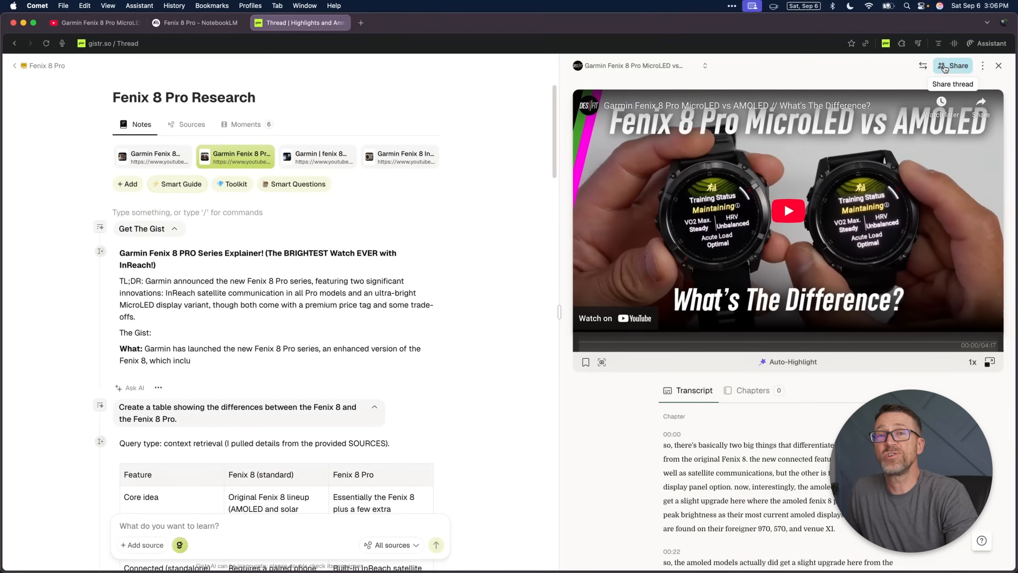
# Step: Review the thread's sharing and access type options without changing them, and open the thread's additional options
pyautogui.click(954, 65)
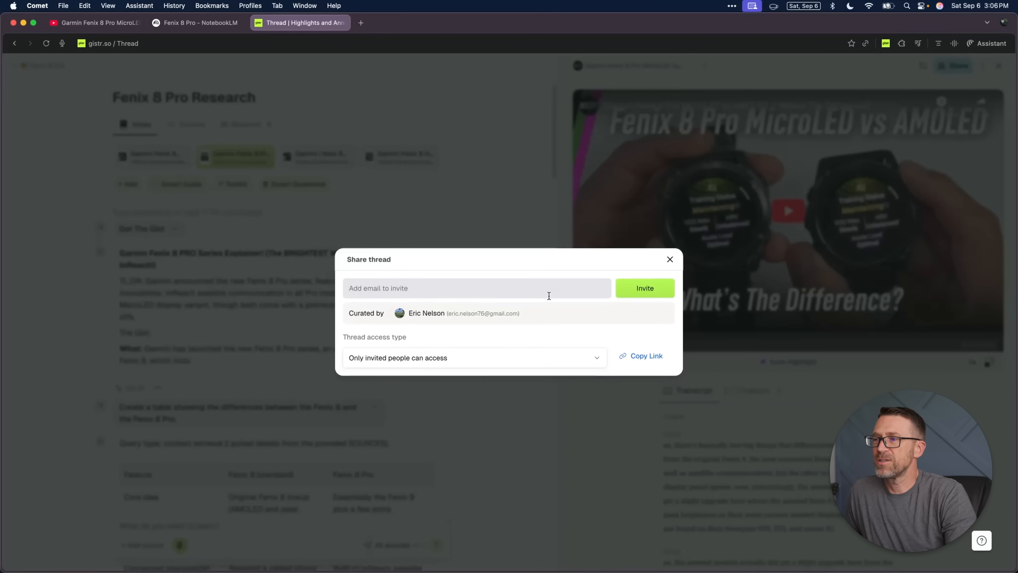
pyautogui.click(559, 355)
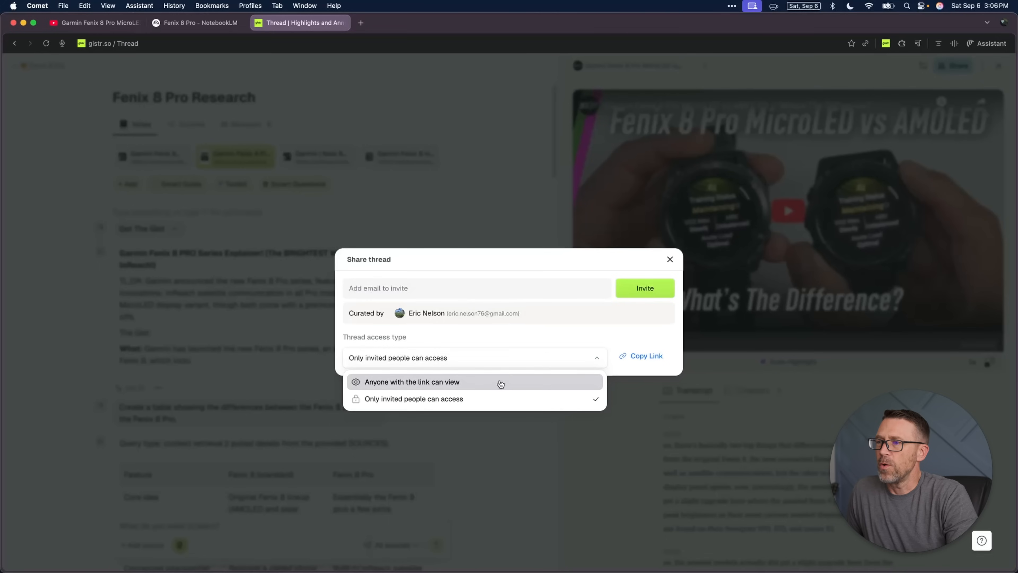
pyautogui.click(510, 338)
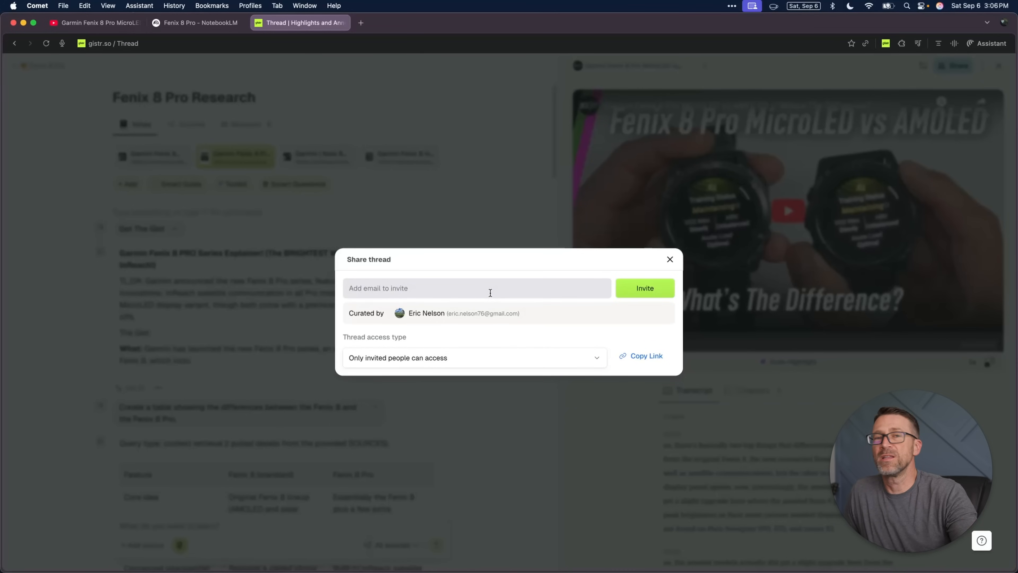
pyautogui.click(670, 260)
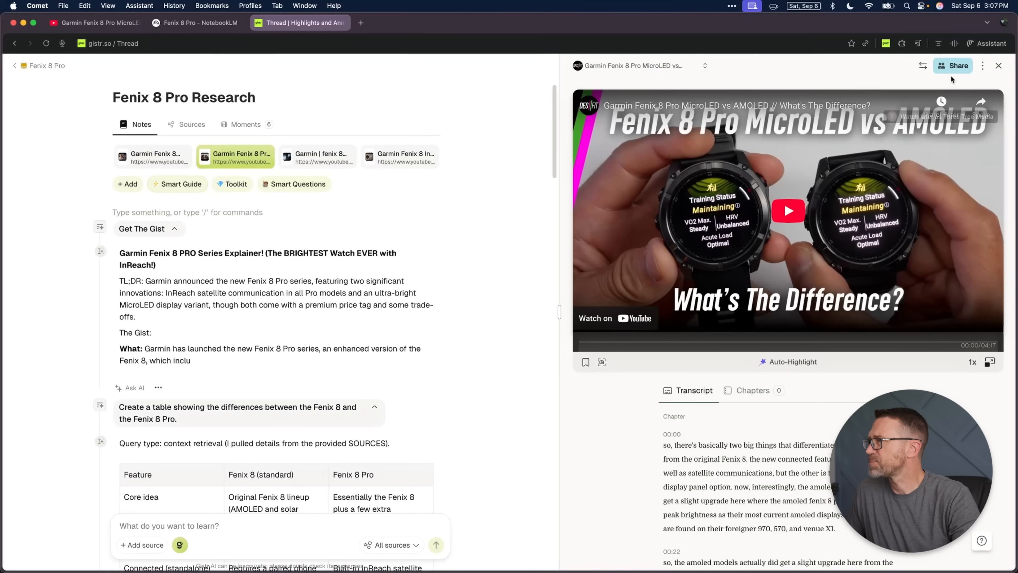
pyautogui.click(985, 67)
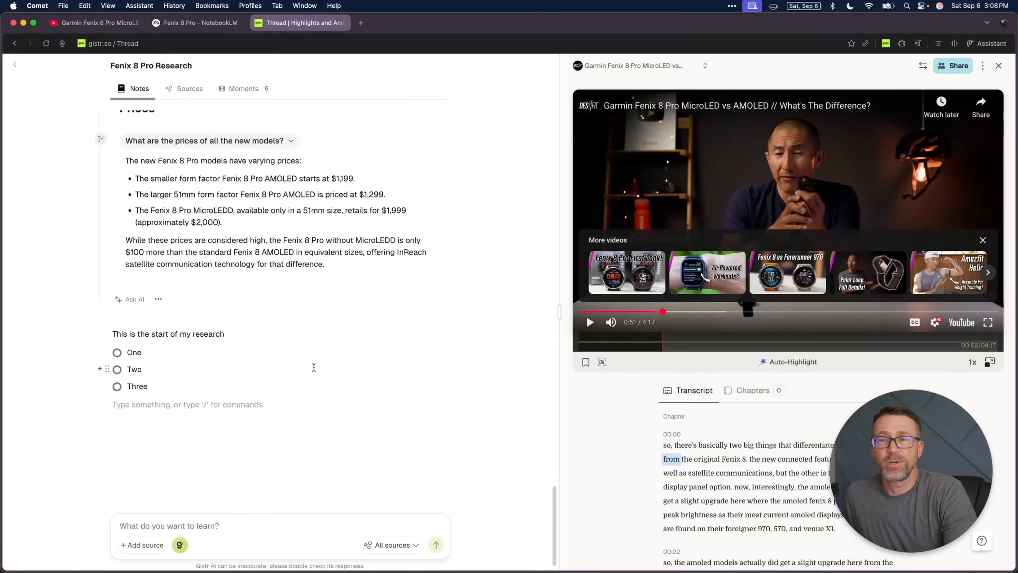
# Step: Skip the video to 1:28 and add a timestamp of that moment to the end of the notes
pyautogui.moveTo(664, 312); pyautogui.dragTo(722, 313)
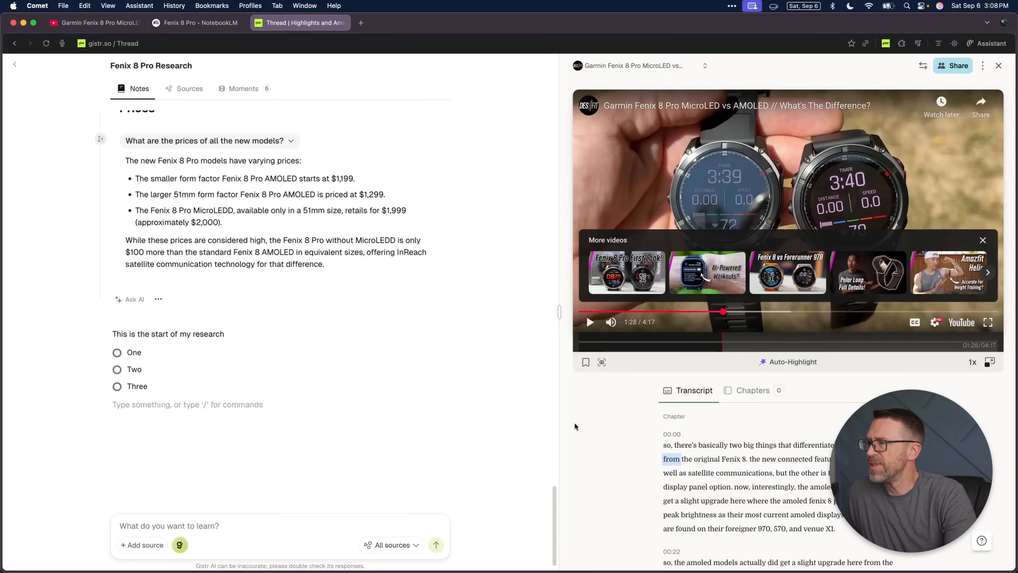
pyautogui.click(587, 363)
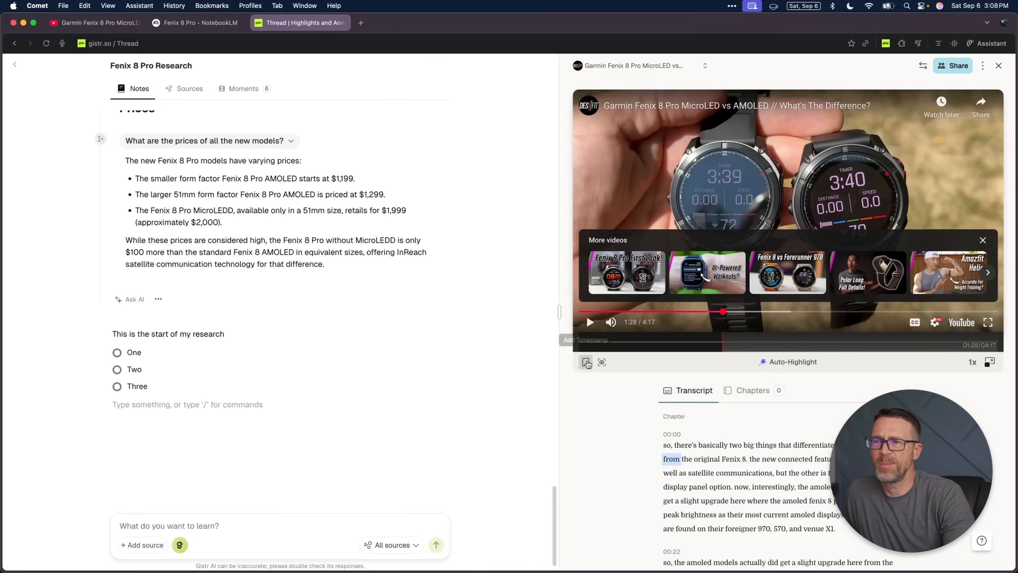
pyautogui.moveTo(128, 410)
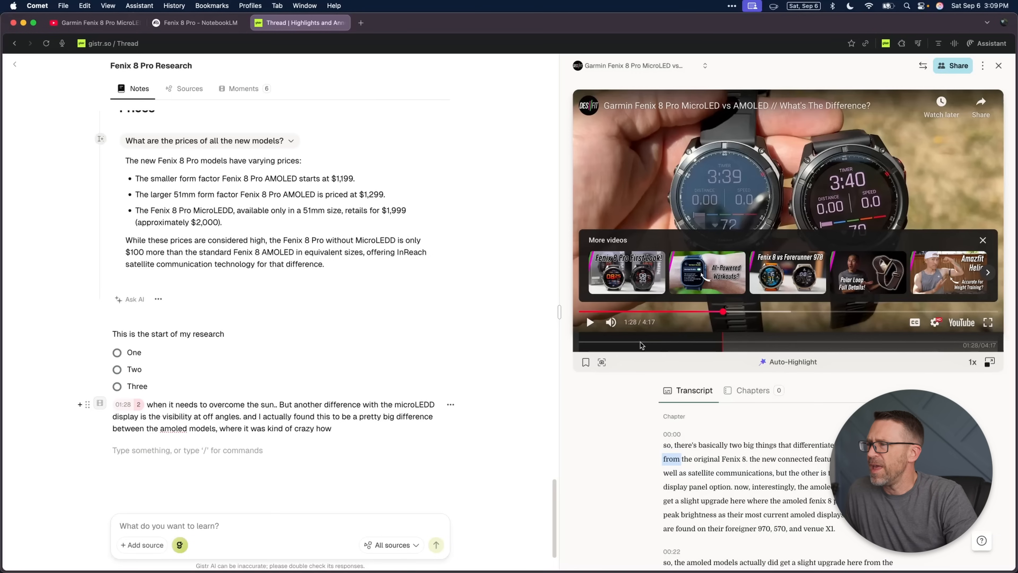
# Step: Clip the video from 00:37 to 01:10 into the notes, play the clip briefly and pause it
pyautogui.moveTo(641, 344); pyautogui.dragTo(693, 341)
pyautogui.moveTo(128, 387)
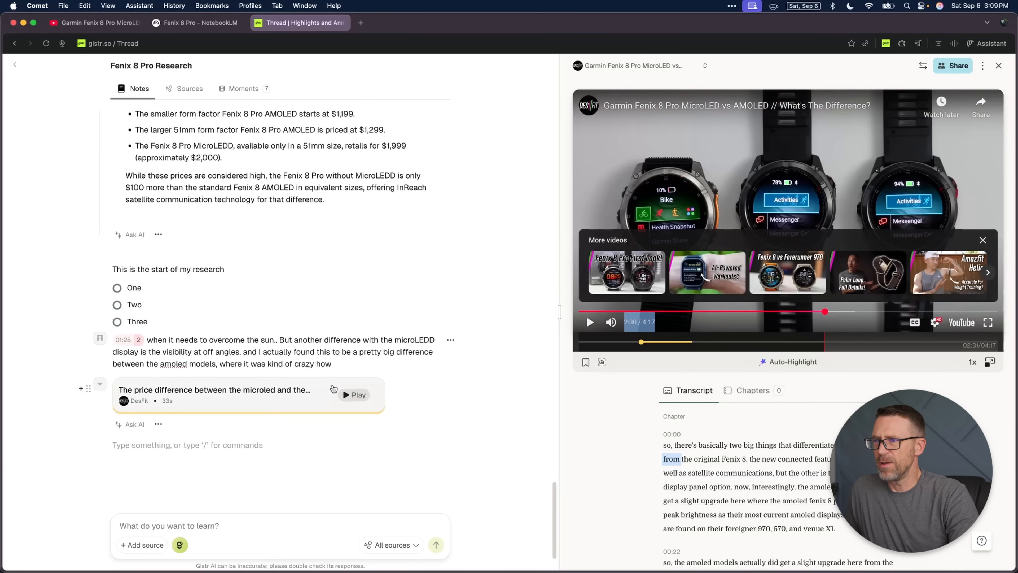
pyautogui.click(358, 395)
pyautogui.click(594, 324)
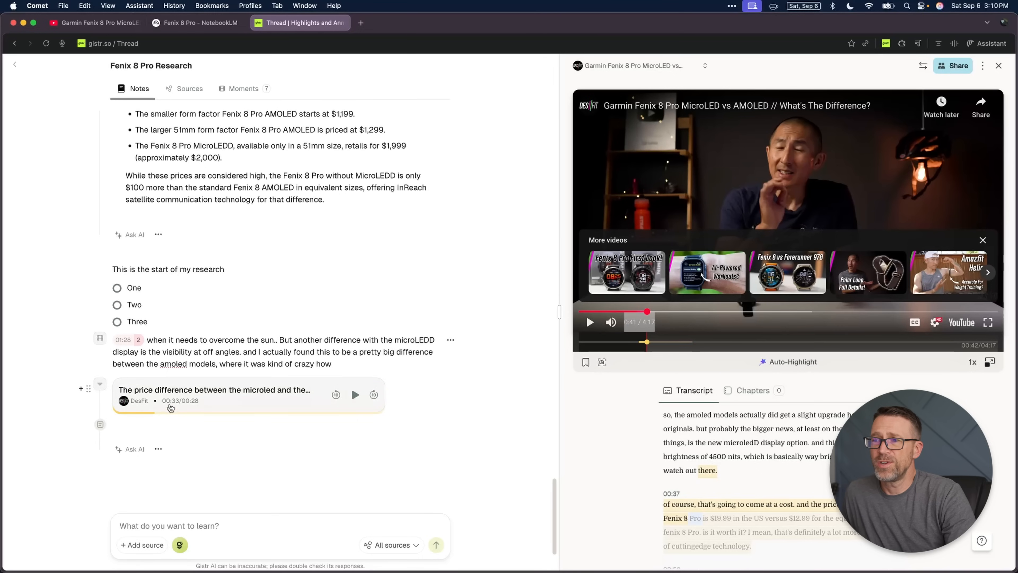
pyautogui.click(158, 449)
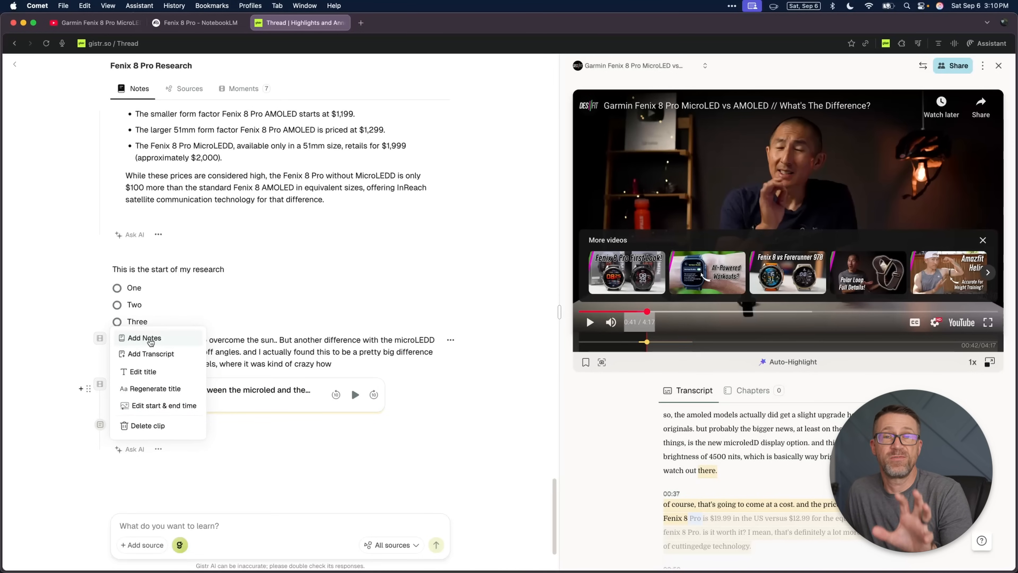
pyautogui.click(150, 373)
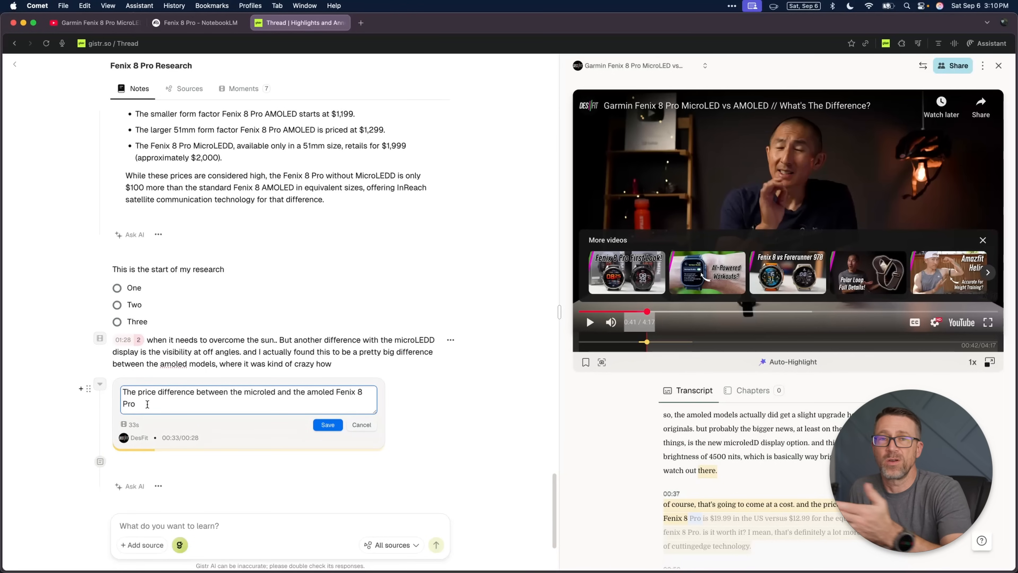
pyautogui.click(358, 427)
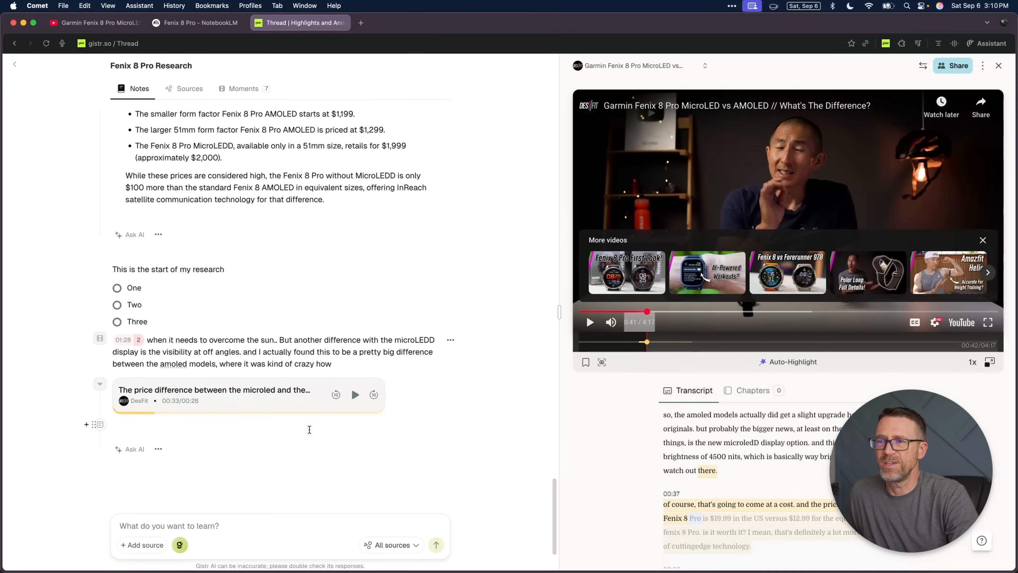
# Step: Extend the price difference clip to start at 00:28 and end at 01:35, and save its new times
pyautogui.click(159, 449)
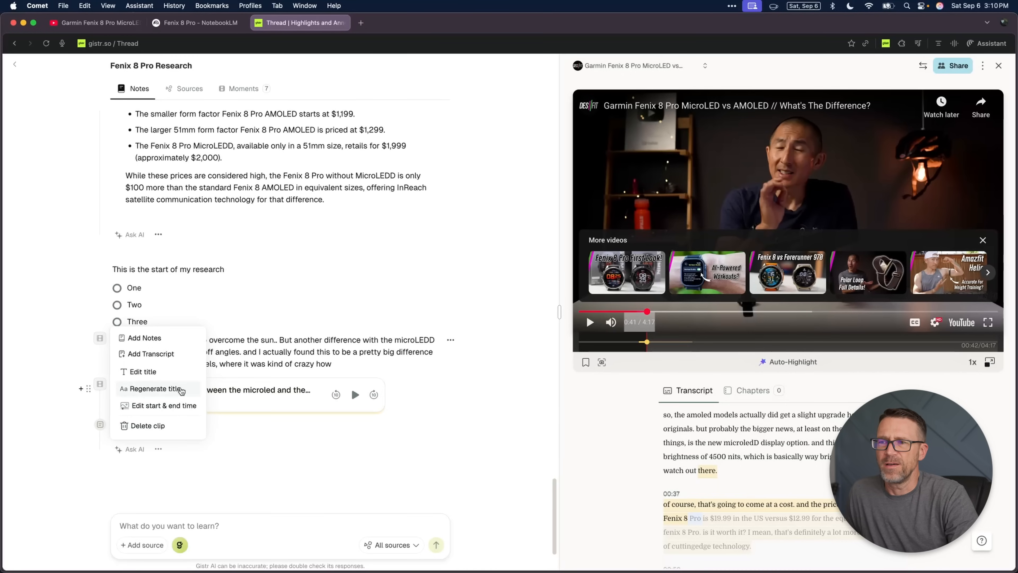
pyautogui.click(152, 406)
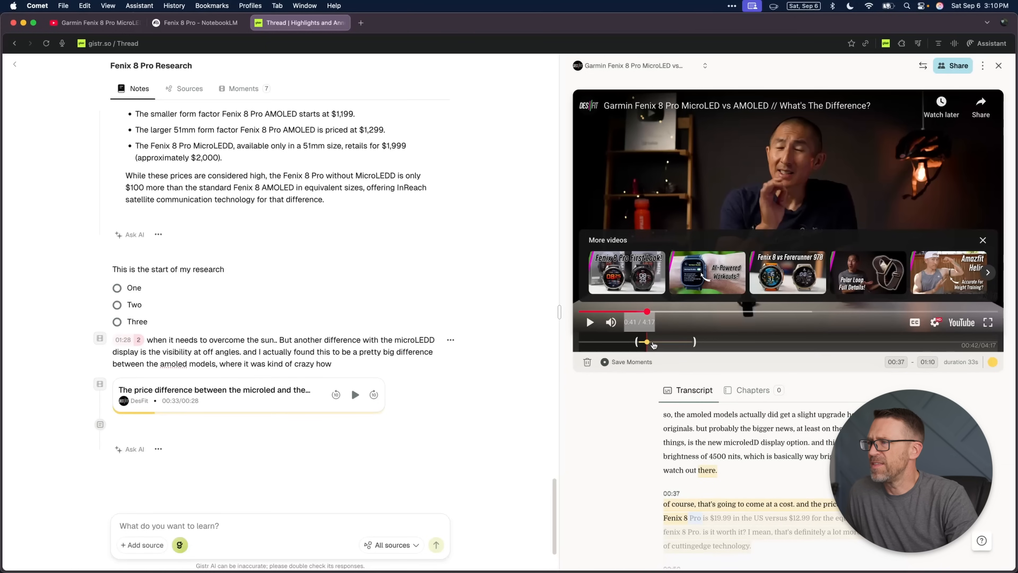
pyautogui.moveTo(637, 342); pyautogui.dragTo(622, 342)
pyautogui.moveTo(692, 342); pyautogui.dragTo(736, 342)
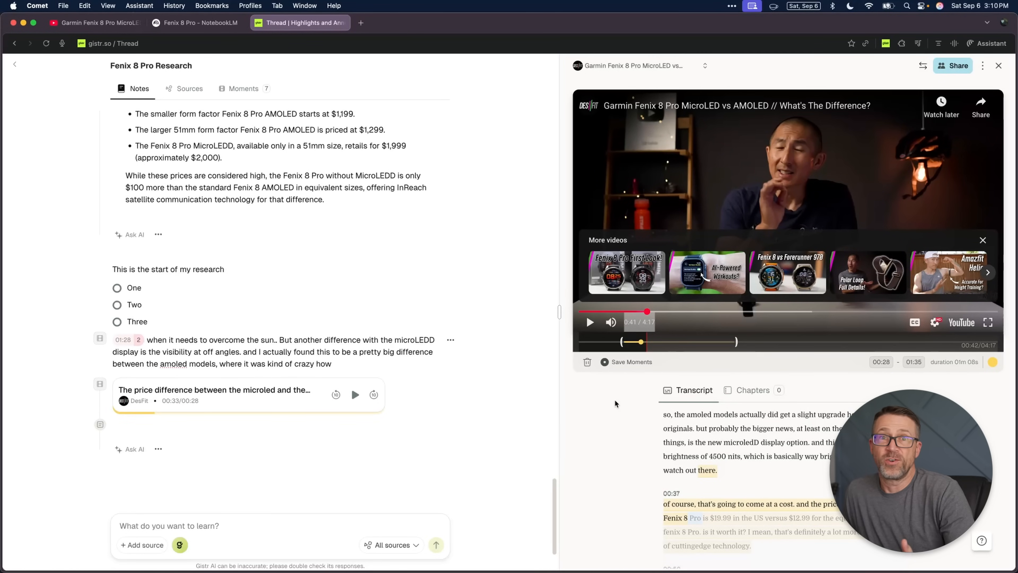
pyautogui.click(158, 449)
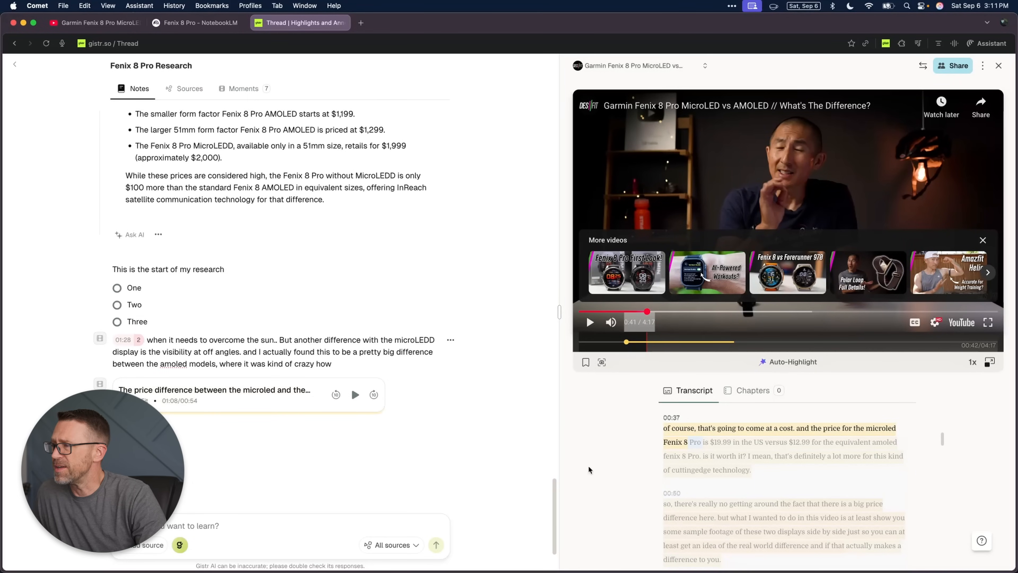
# Step: Review the transcript passages highlighted for the extended clip
pyautogui.scroll(3, 774, 483)
pyautogui.scroll(1, 775, 483)
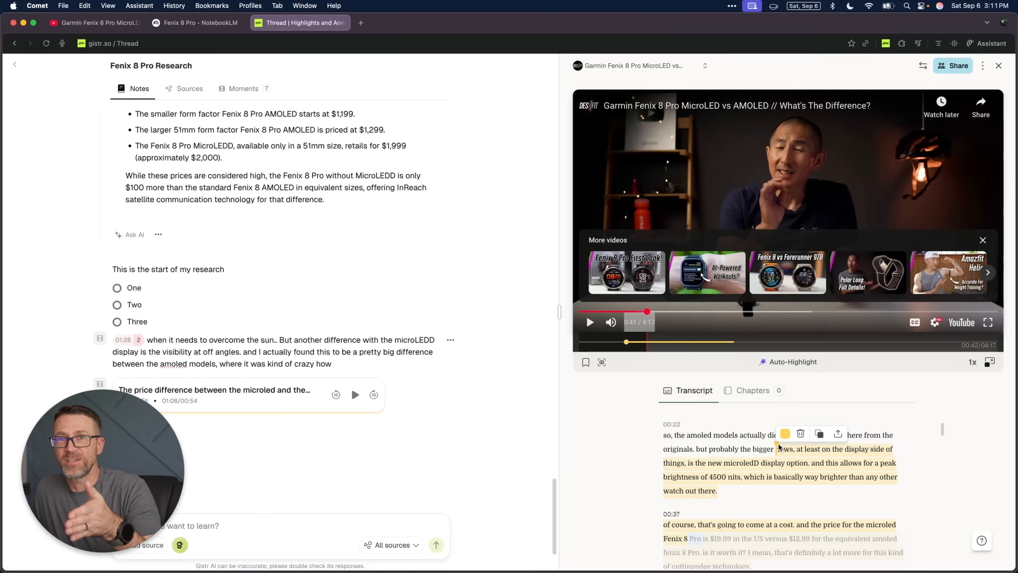
pyautogui.scroll(-15, 831, 471)
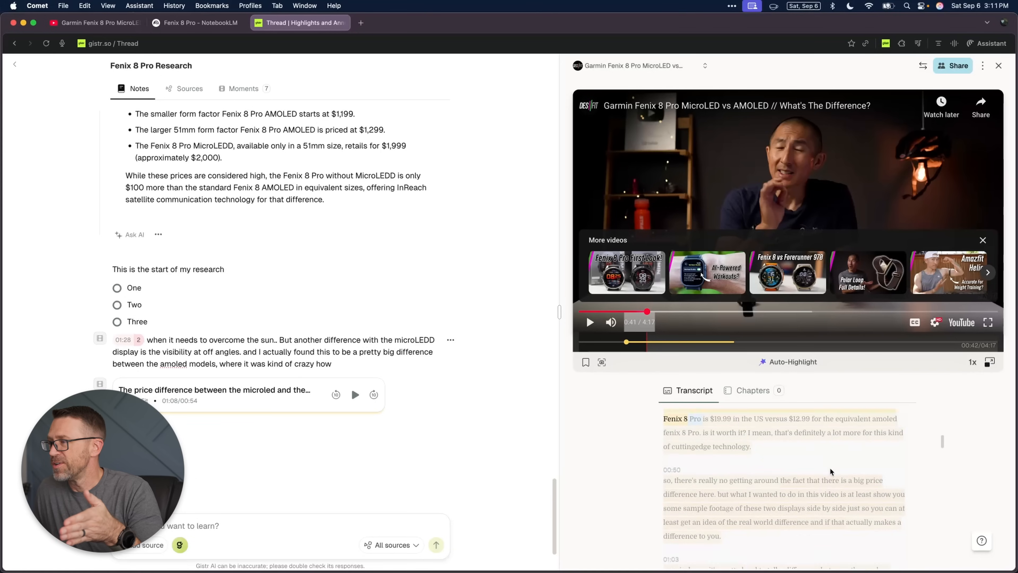
# Step: Extend the price difference clip in the transcript so it starts at the 00:22 passage beginning "so, the amoled models"
pyautogui.scroll(2, 831, 470)
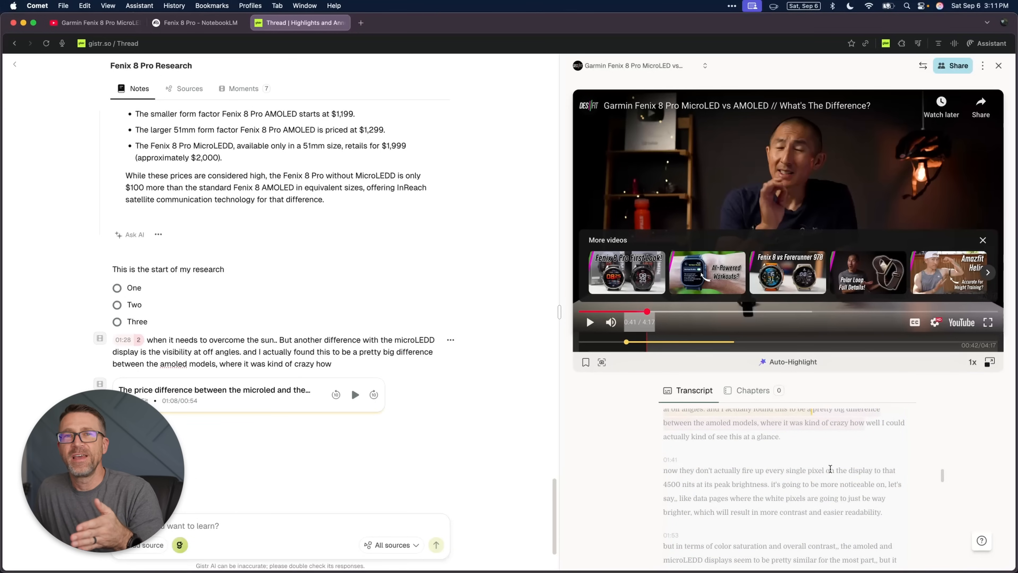
pyautogui.scroll(12, 830, 468)
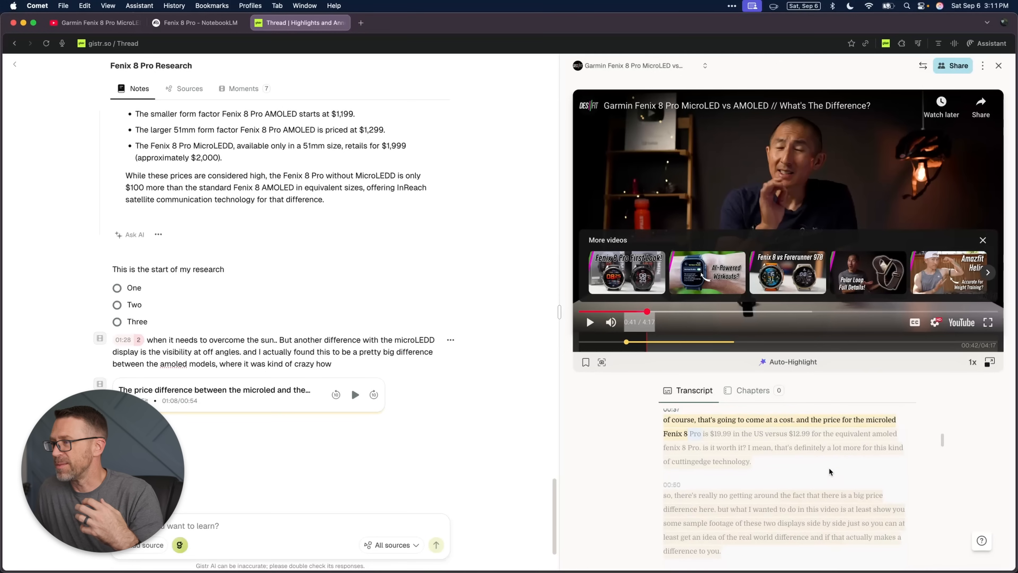
pyautogui.moveTo(778, 460); pyautogui.dragTo(666, 451)
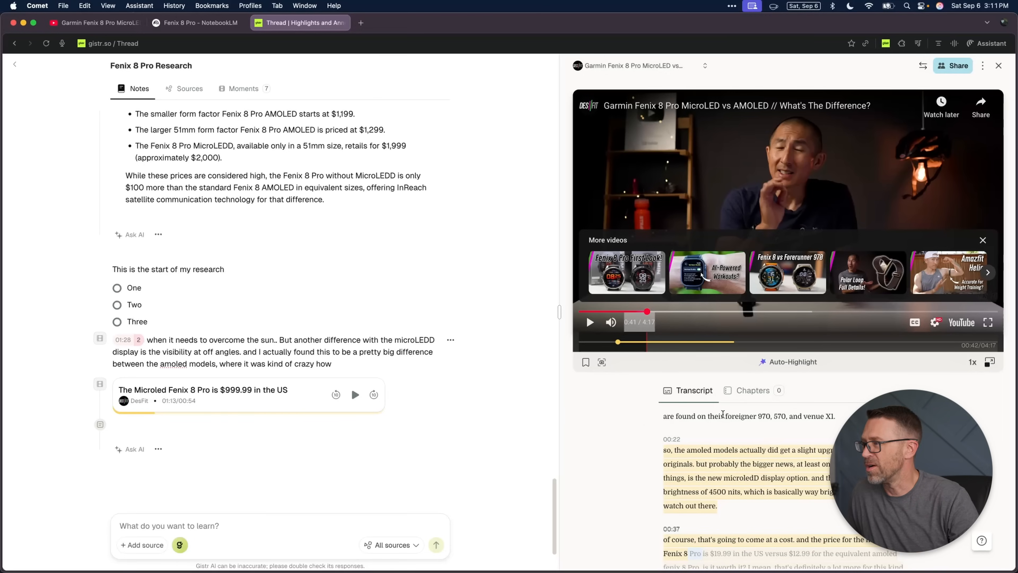
# Step: Create a highlight in the notes from the transcript text "the new connected features" through "the amoled fenix 8 pros have"
pyautogui.scroll(2, 735, 425)
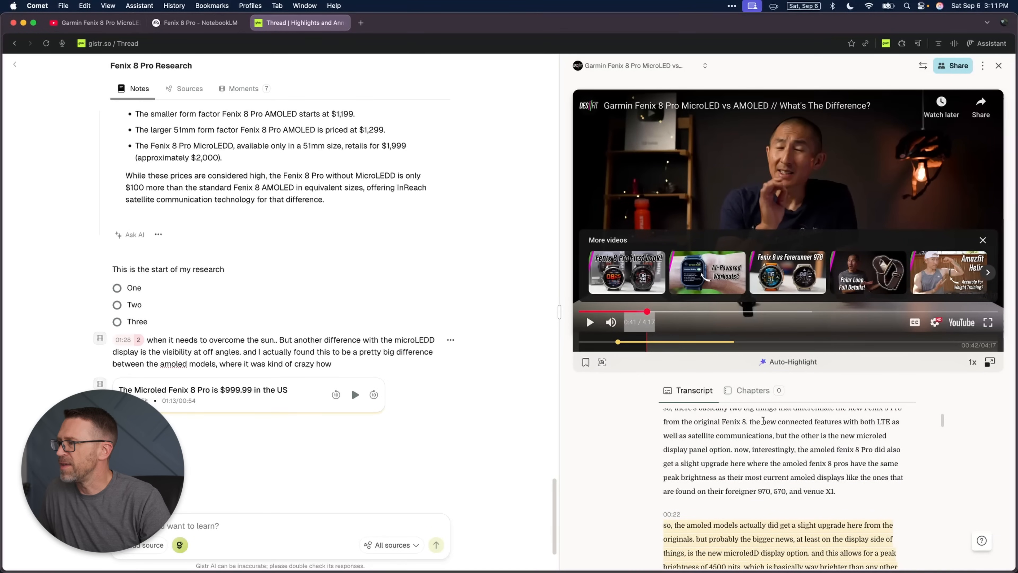
pyautogui.moveTo(750, 420); pyautogui.dragTo(844, 472)
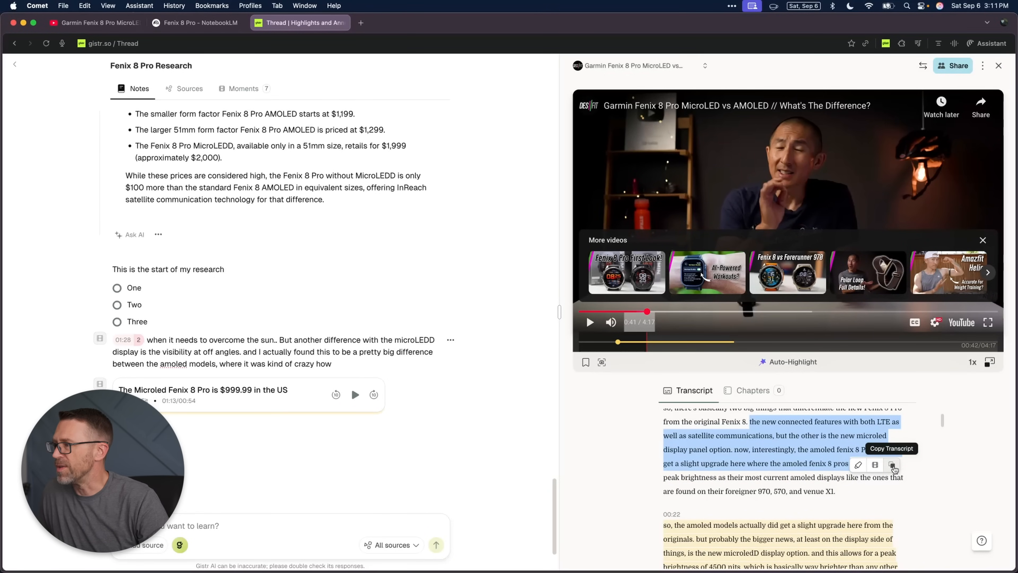
pyautogui.click(856, 465)
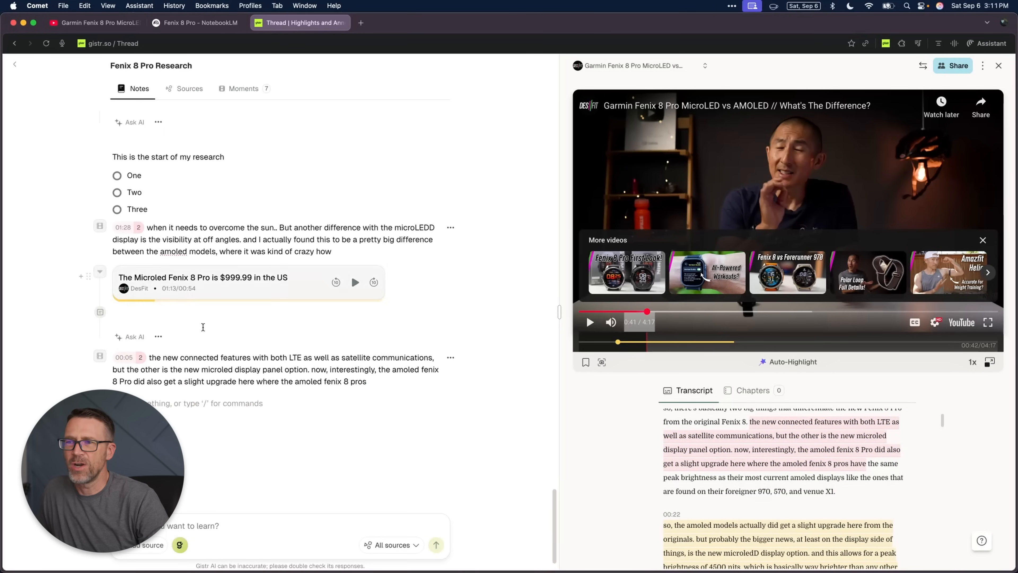
# Step: Clip the transcript phrase "their most current amoled displays like the" into the notes, and select text in the 02:22 passage
pyautogui.moveTo(133, 360)
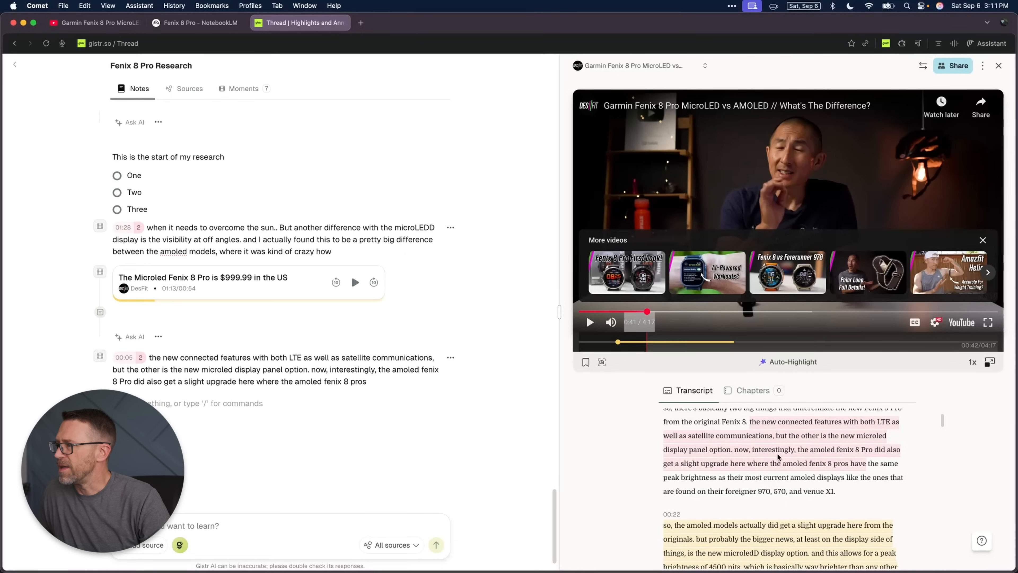
pyautogui.moveTo(744, 478); pyautogui.dragTo(871, 479)
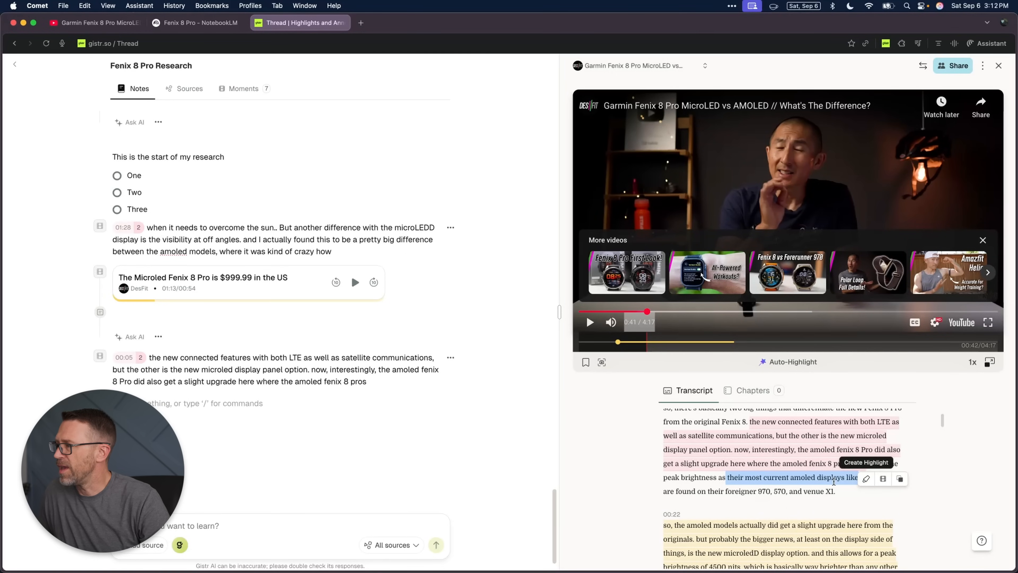
pyautogui.click(883, 479)
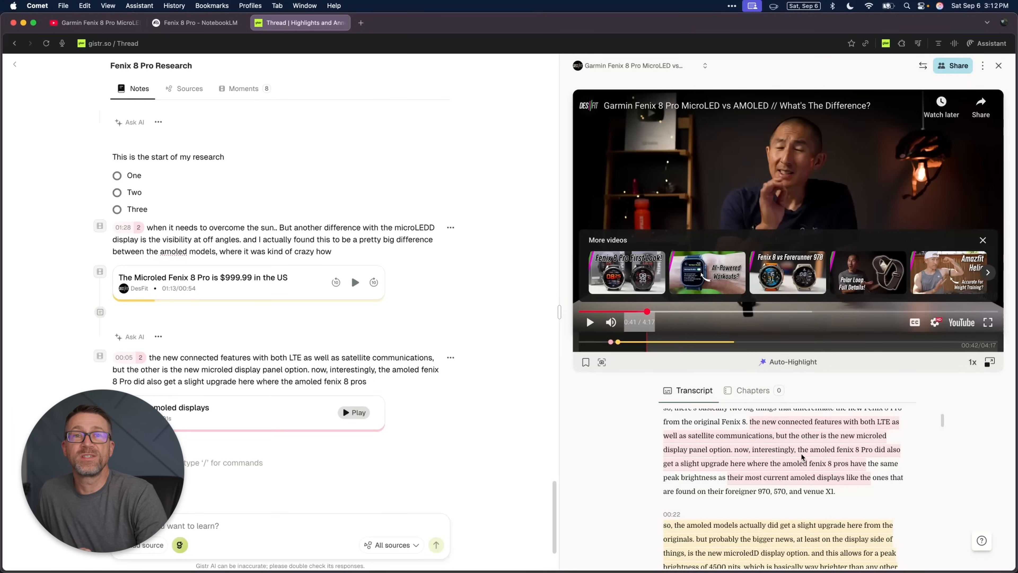
pyautogui.scroll(-15, 803, 457)
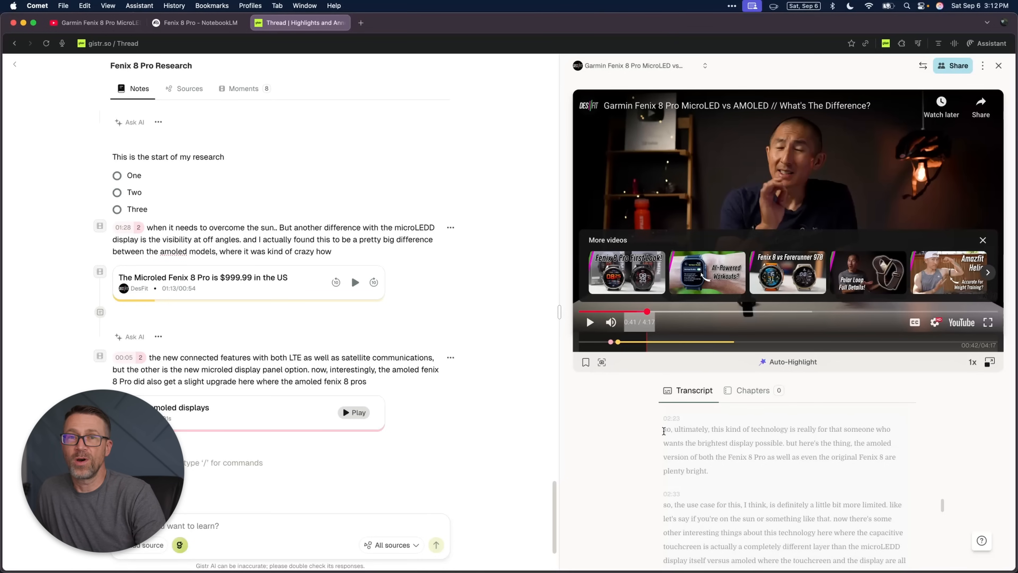
pyautogui.moveTo(664, 431); pyautogui.dragTo(775, 465)
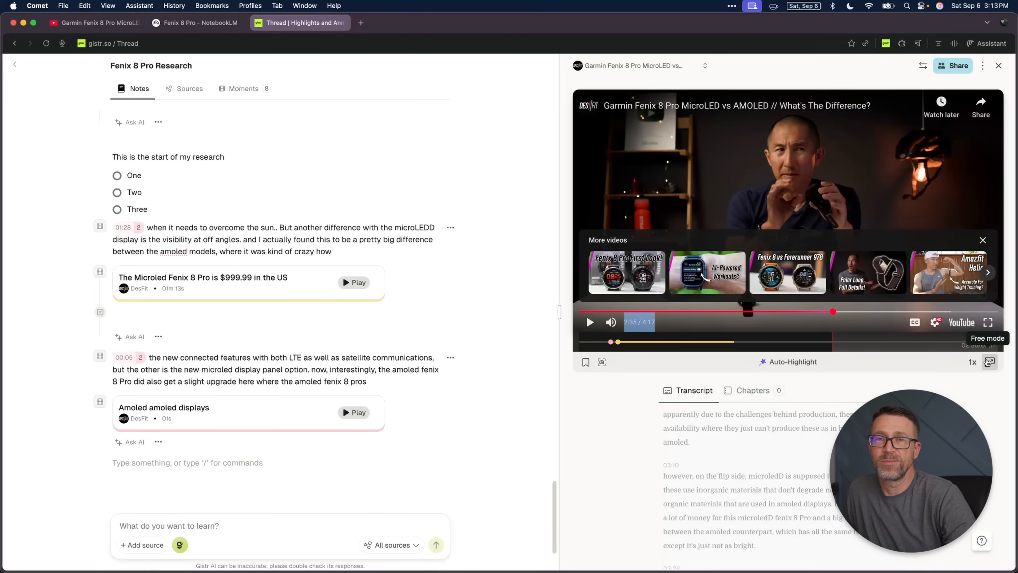
# Step: Float the video player in free mode, move it across the notes, and dock it back above the transcript
pyautogui.click(973, 362)
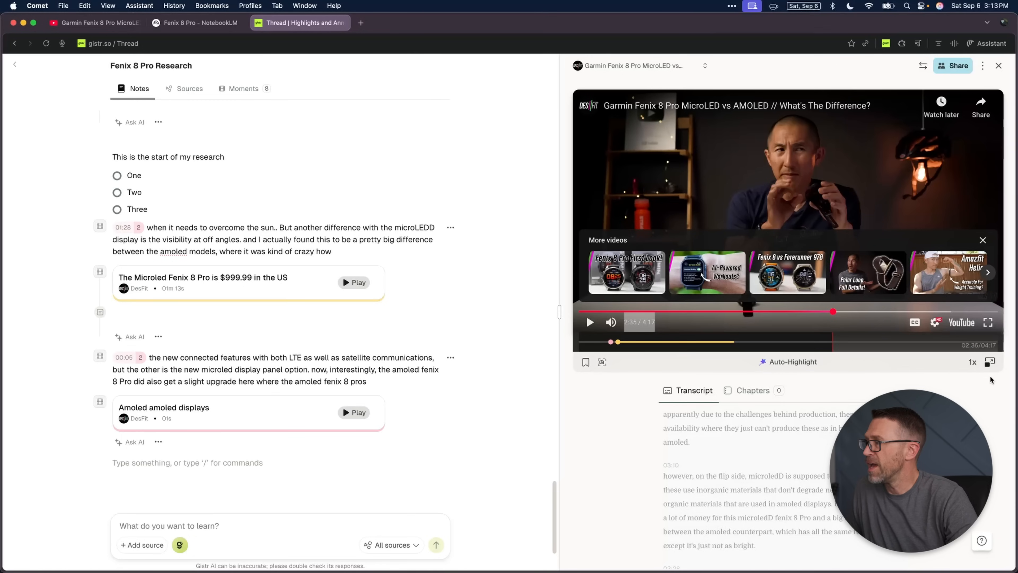
pyautogui.click(990, 362)
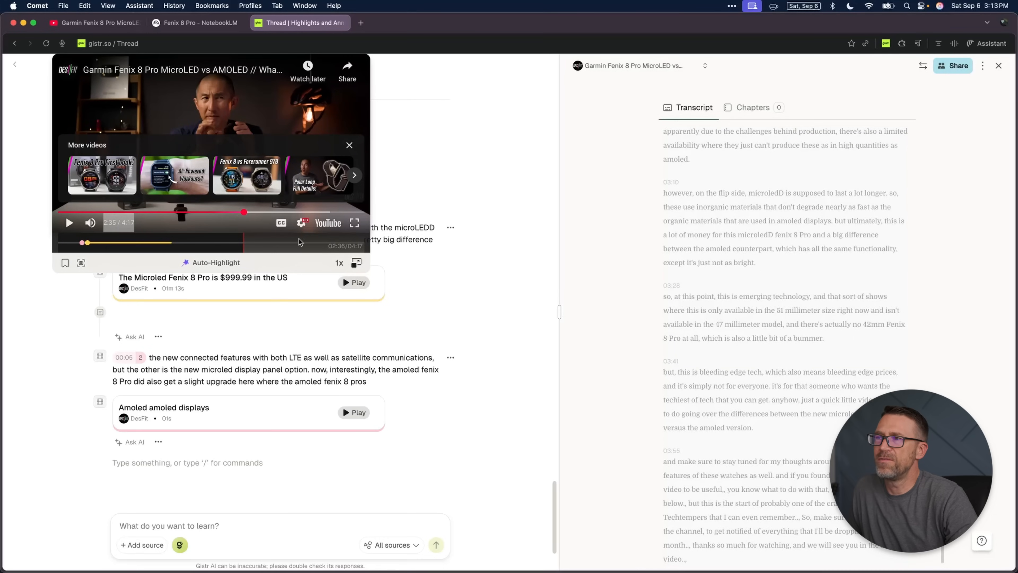
pyautogui.moveTo(301, 260); pyautogui.dragTo(471, 261)
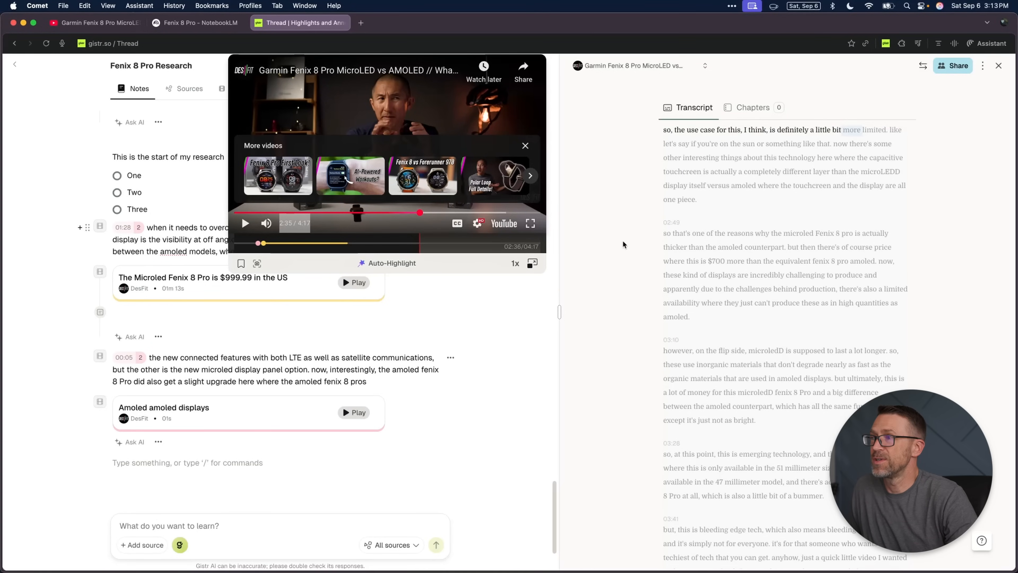
pyautogui.click(532, 264)
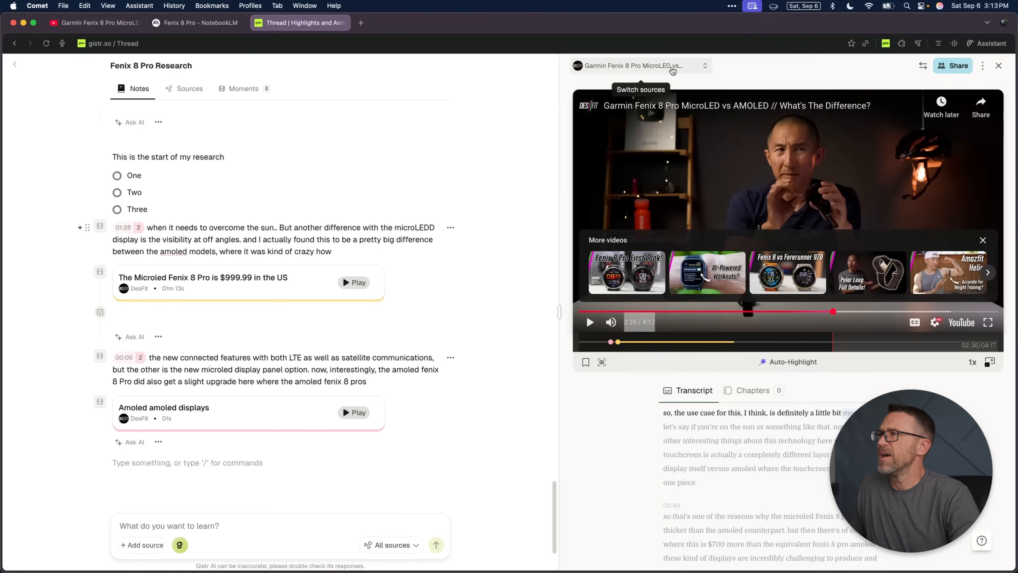
# Step: Switch the video source to "Garmin | fenix 8 Pro | Smartwatch with Built-in inReach Technology"
pyautogui.click(657, 66)
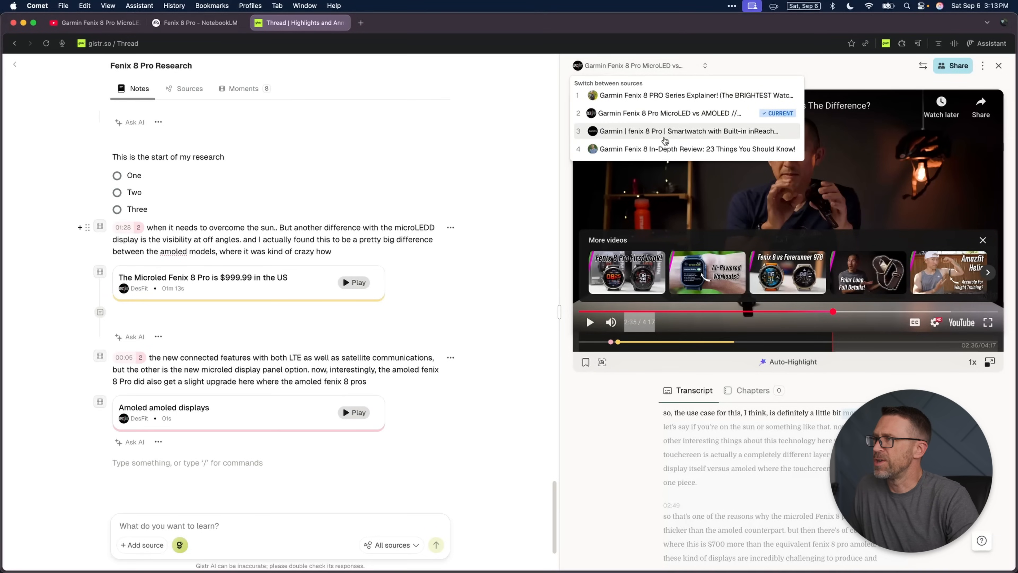
pyautogui.click(670, 133)
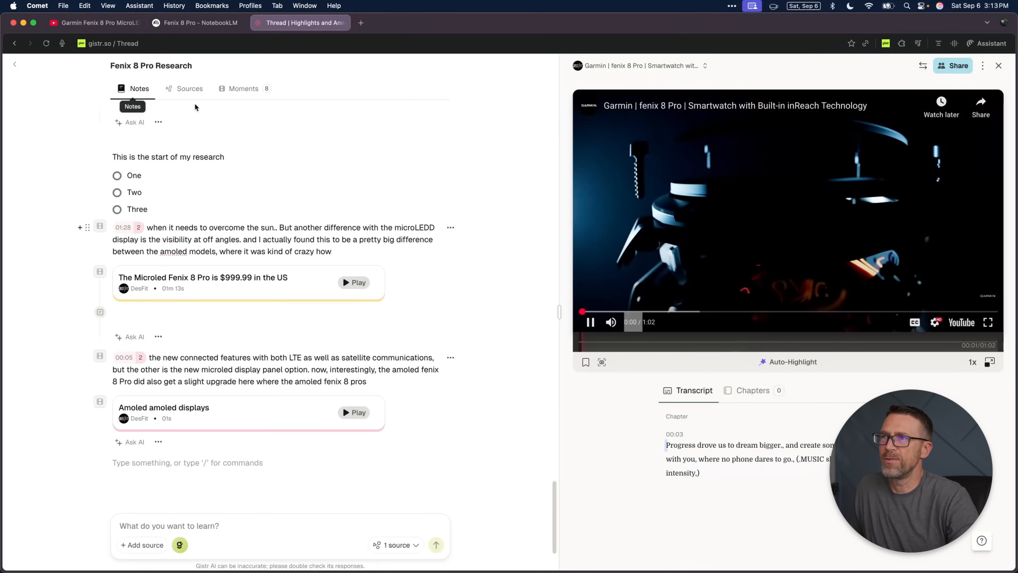